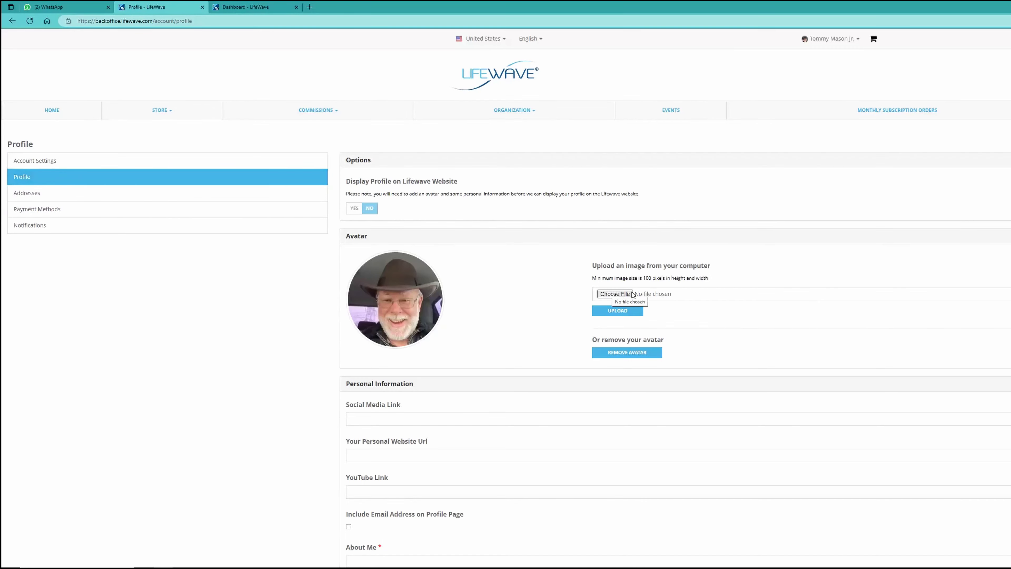
{"action": "left_click", "coordinate": [607, 295]}
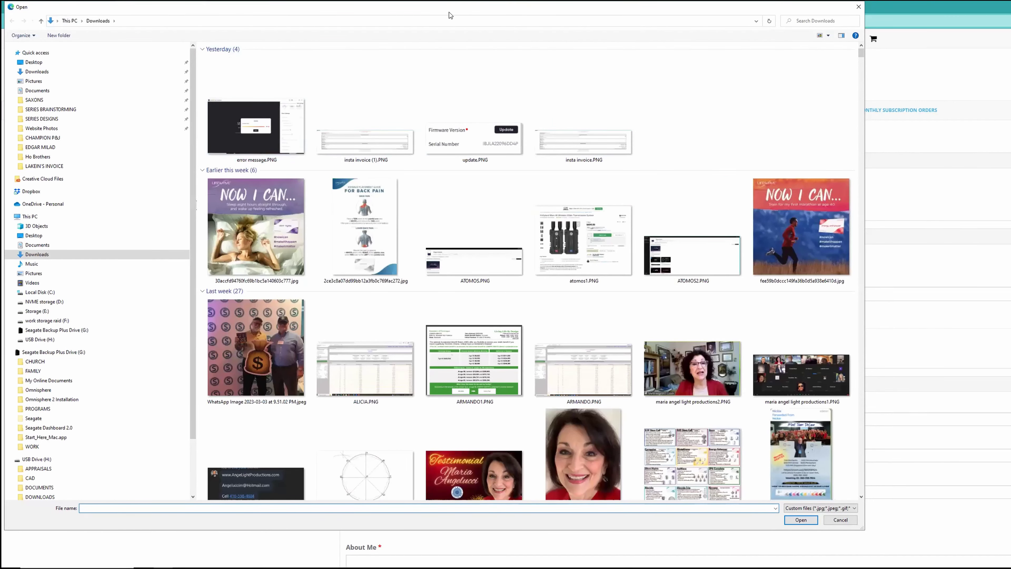
{"action": "left_click_drag", "start_coordinate": [450, 11], "coordinate": [433, 116]}
{"action": "left_click", "coordinate": [840, 112]}
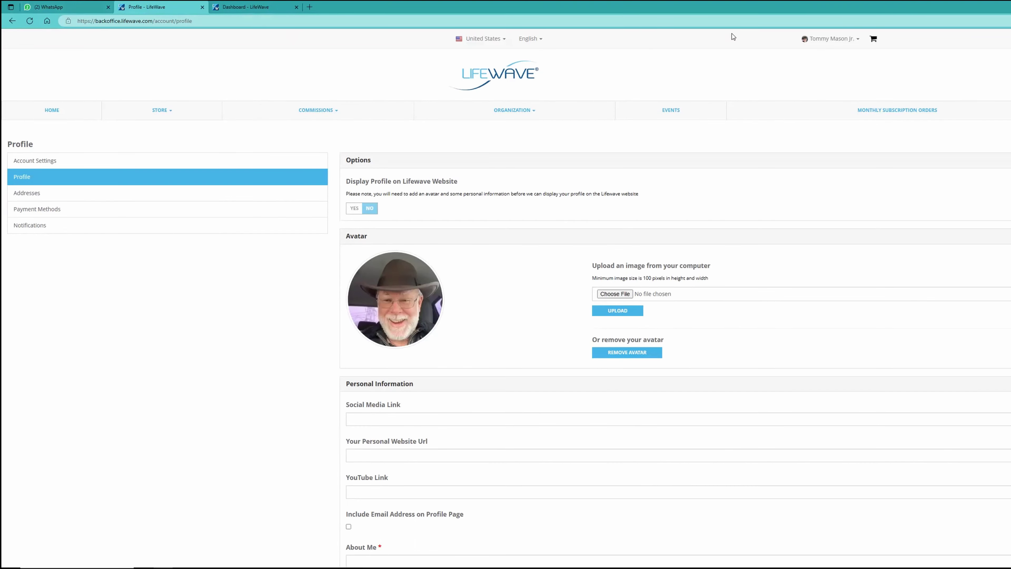
Download the contact's selfie photo from the WhatsApp chat, then return to the LifeWave Dashboard.
{"action": "left_click", "coordinate": [70, 7]}
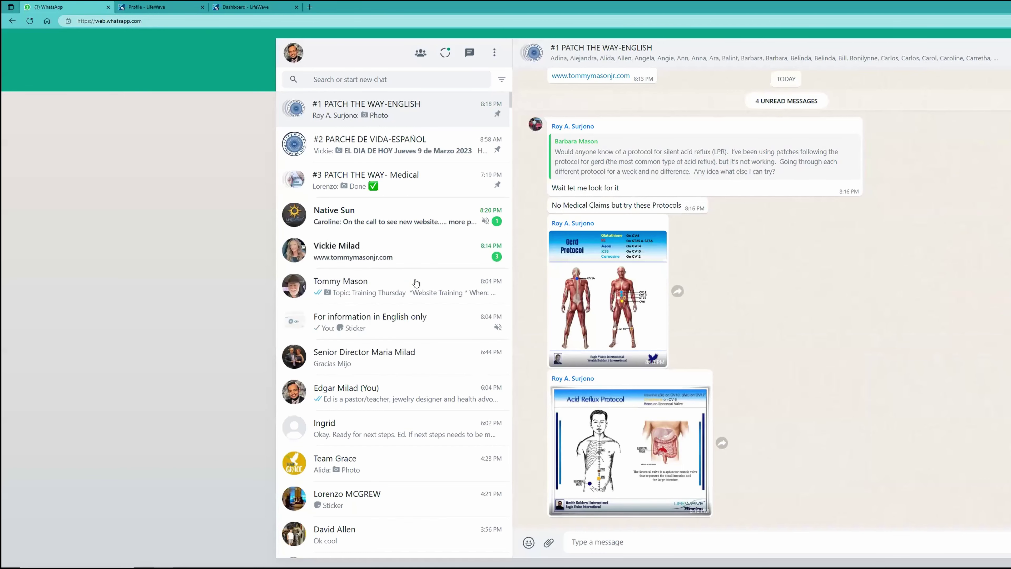
{"action": "left_click", "coordinate": [416, 282]}
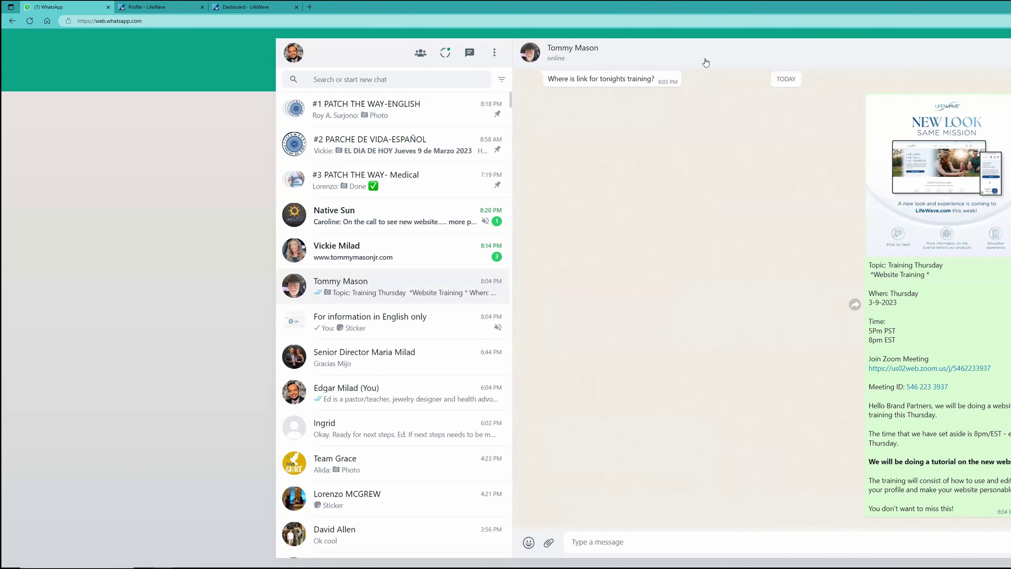
{"action": "left_click", "coordinate": [161, 8]}
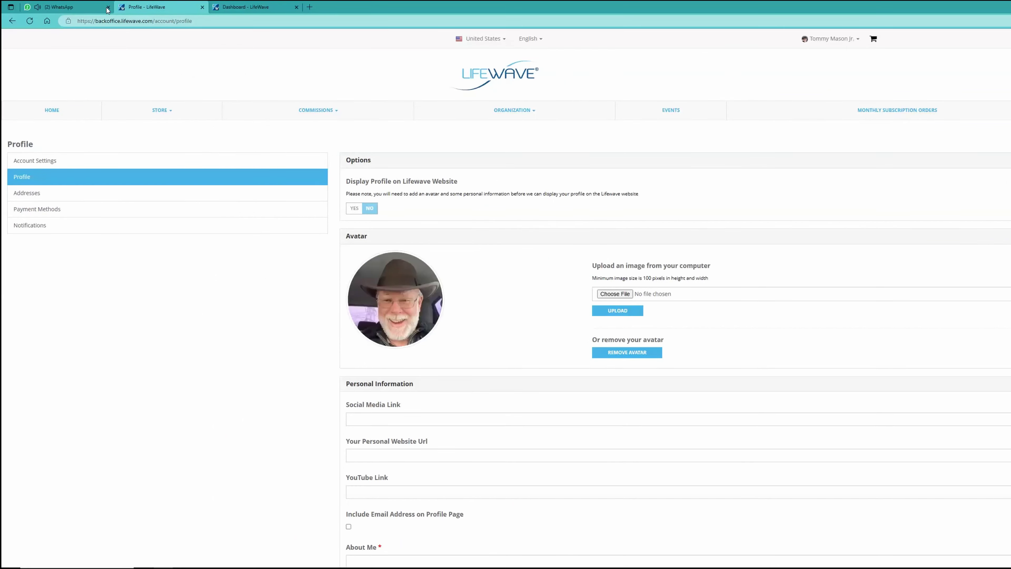
{"action": "left_click", "coordinate": [70, 8]}
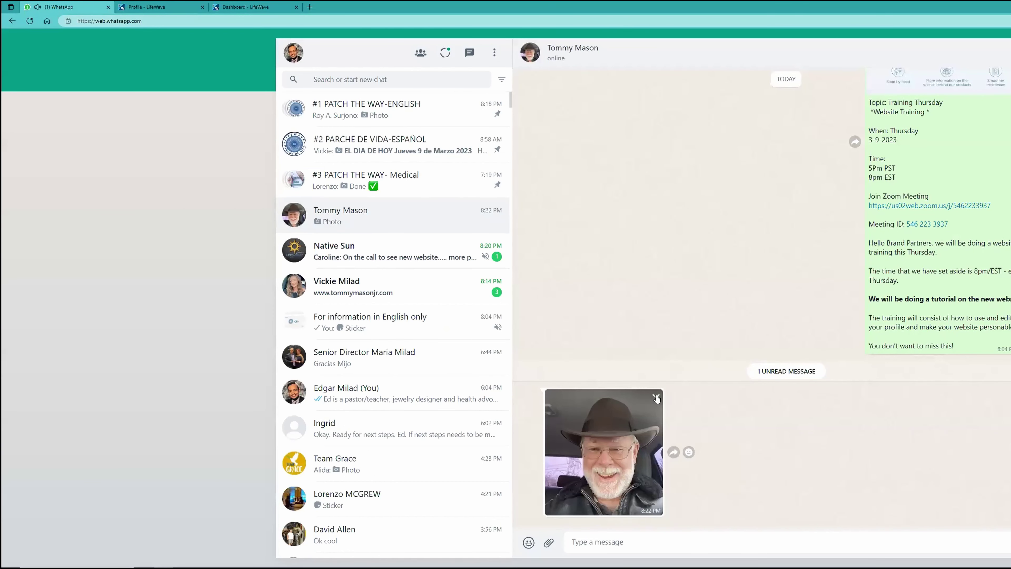
{"action": "left_click", "coordinate": [655, 396]}
{"action": "left_click", "coordinate": [690, 457]}
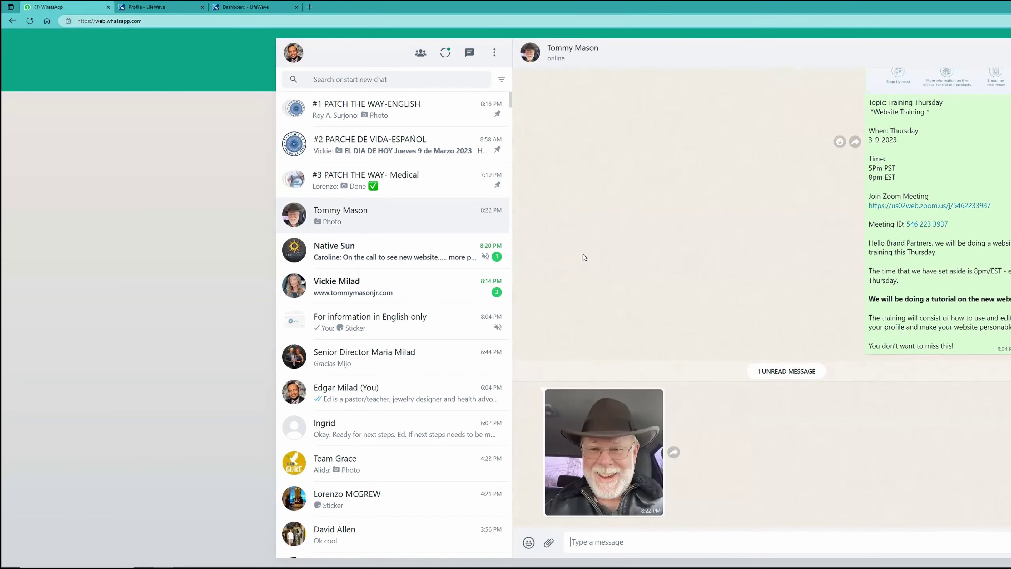
{"action": "left_click", "coordinate": [237, 8]}
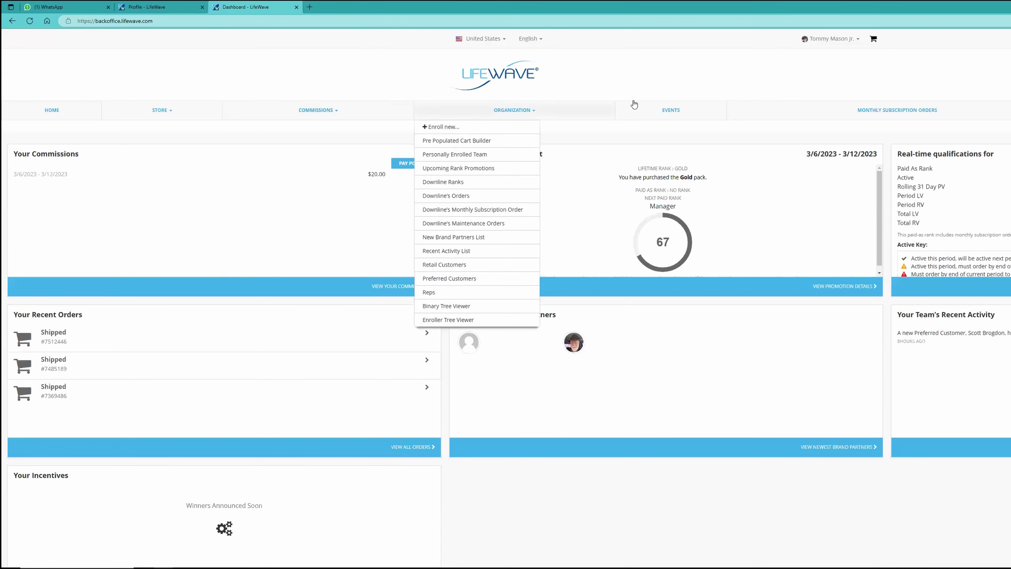
Reach the account's Profile page through Change Settings in the user menu.
{"action": "left_click", "coordinate": [830, 41]}
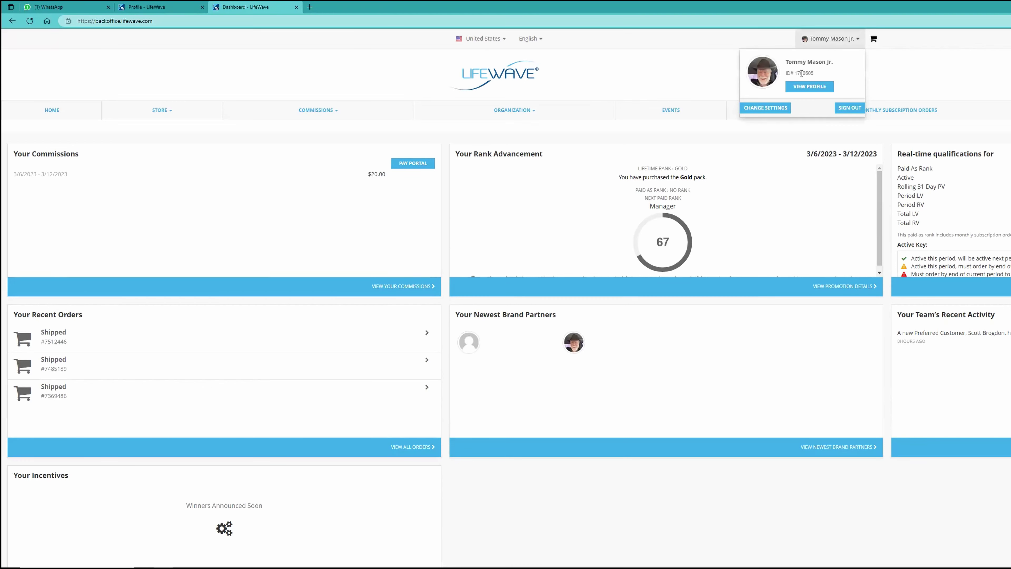
{"action": "left_click", "coordinate": [765, 107]}
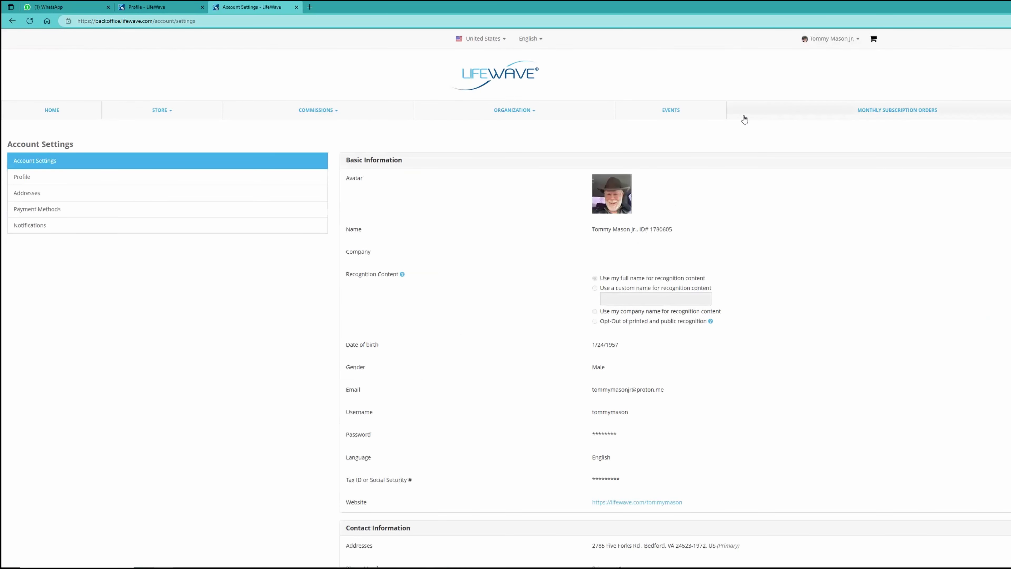
{"action": "left_click", "coordinate": [39, 179]}
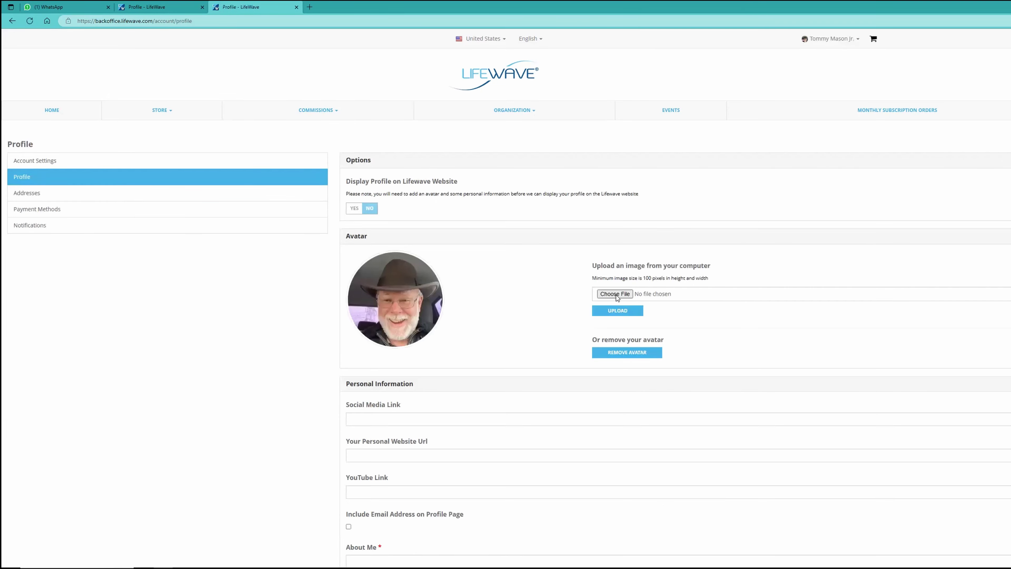
Upload the downloaded WhatsApp selfie as the new avatar image.
{"action": "left_click", "coordinate": [614, 294]}
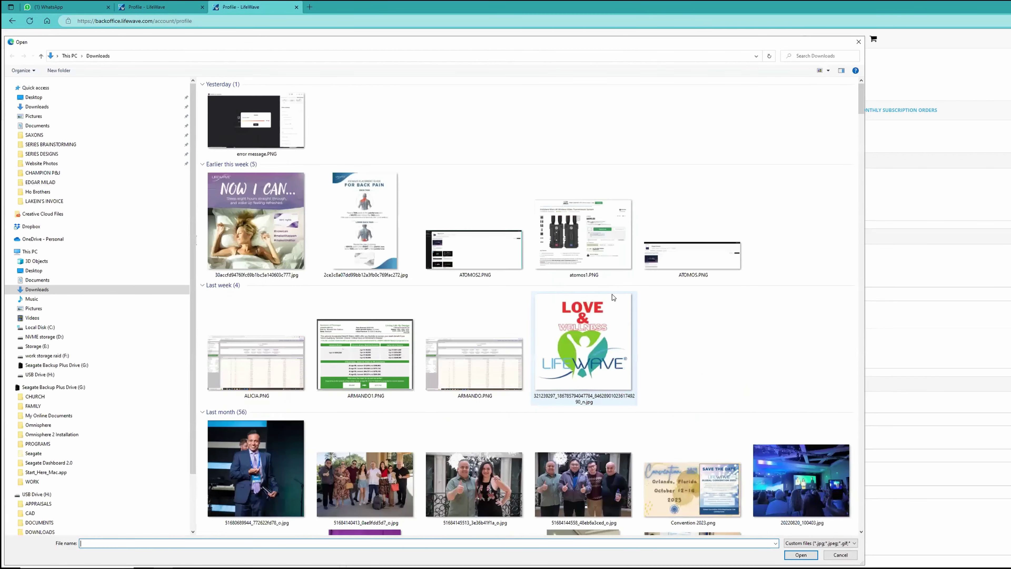
{"action": "left_click", "coordinate": [234, 139]}
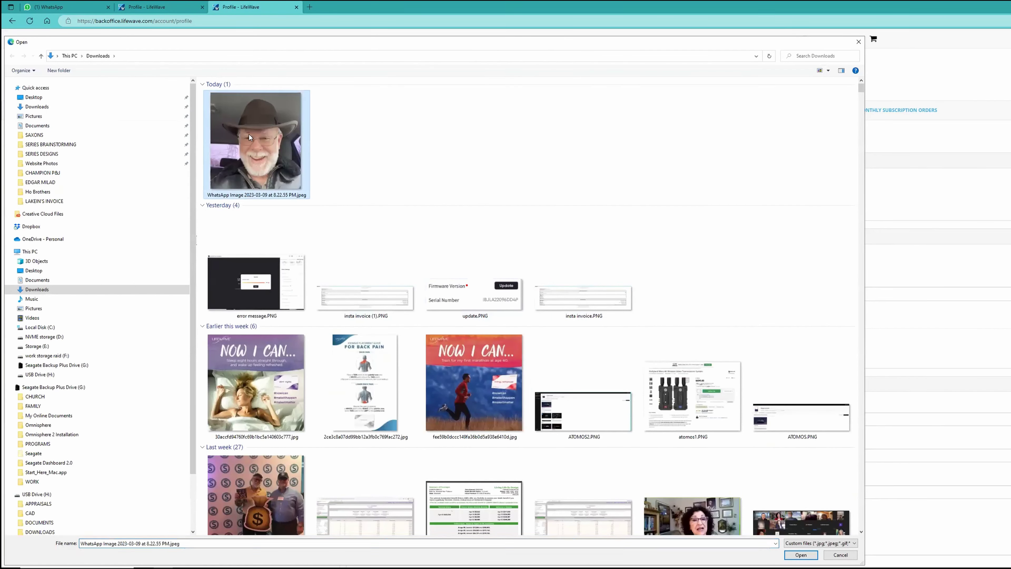
{"action": "left_click", "coordinate": [801, 554]}
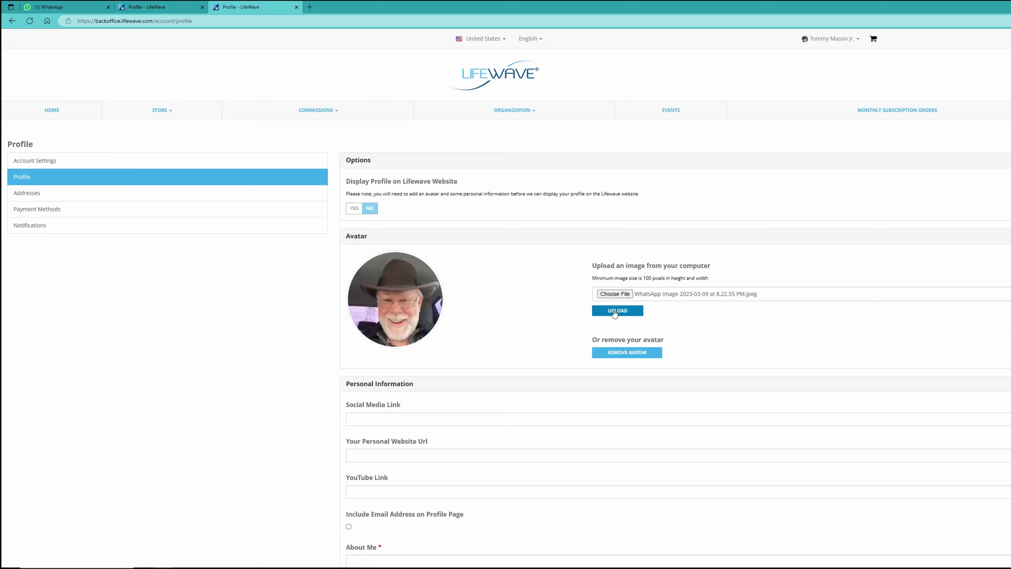
{"action": "left_click", "coordinate": [616, 311]}
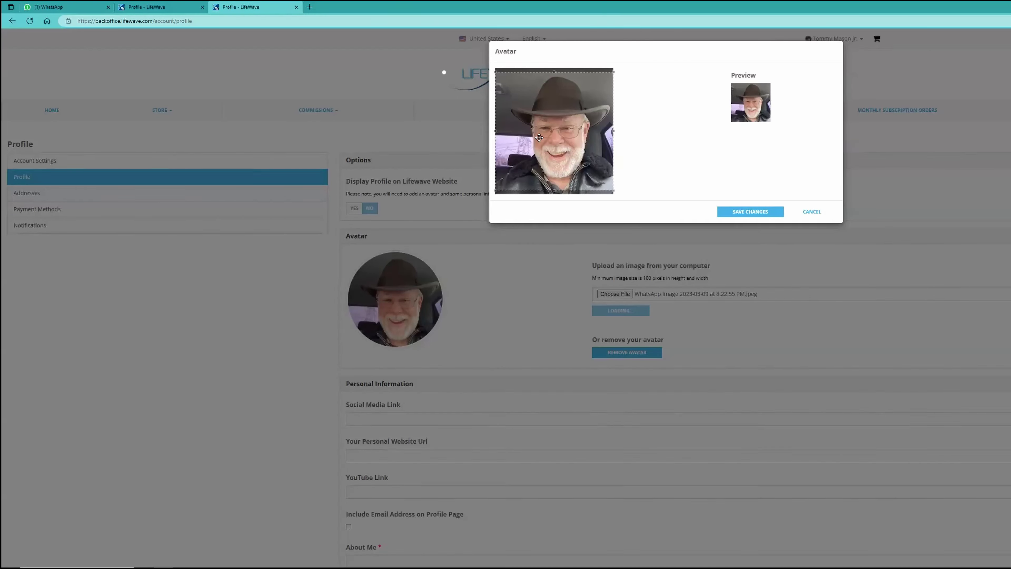
Adjust the crop box to frame the whole face and save the avatar.
{"action": "left_click_drag", "start_coordinate": [613, 73], "coordinate": [500, 69]}
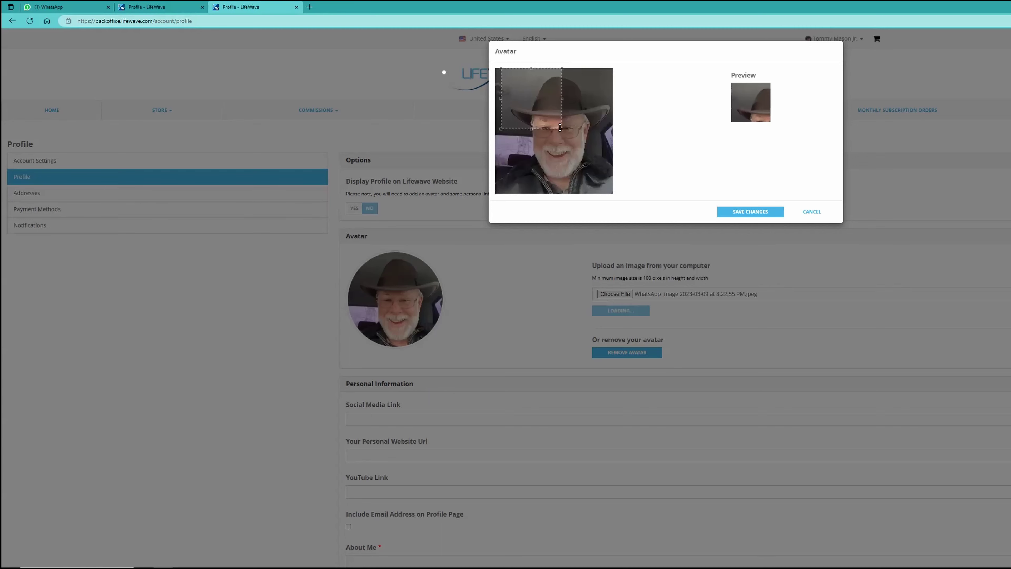
{"action": "left_click_drag", "start_coordinate": [562, 128], "coordinate": [616, 208]}
{"action": "left_click_drag", "start_coordinate": [582, 130], "coordinate": [583, 140]}
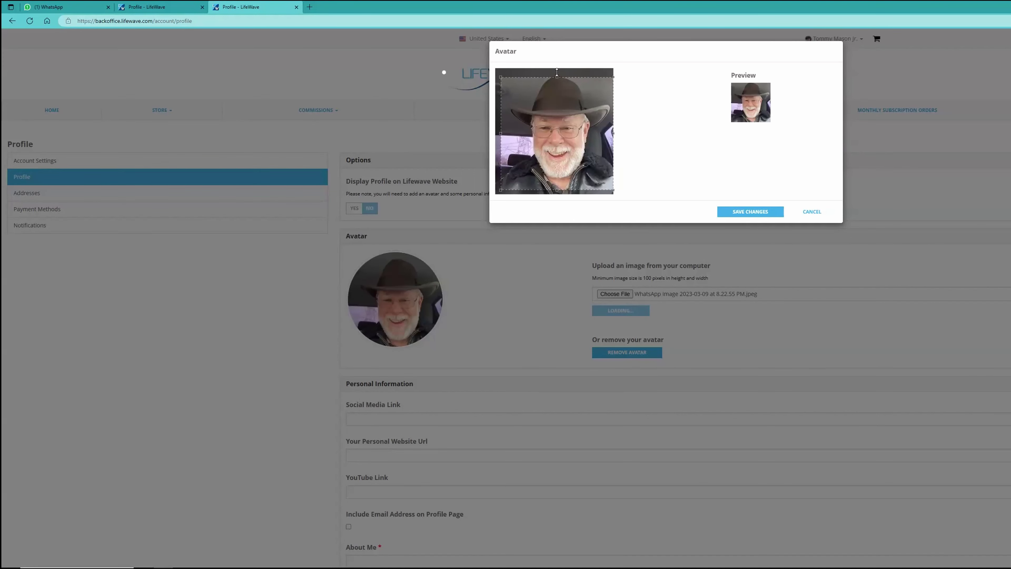
{"action": "left_click_drag", "start_coordinate": [563, 101], "coordinate": [563, 97]}
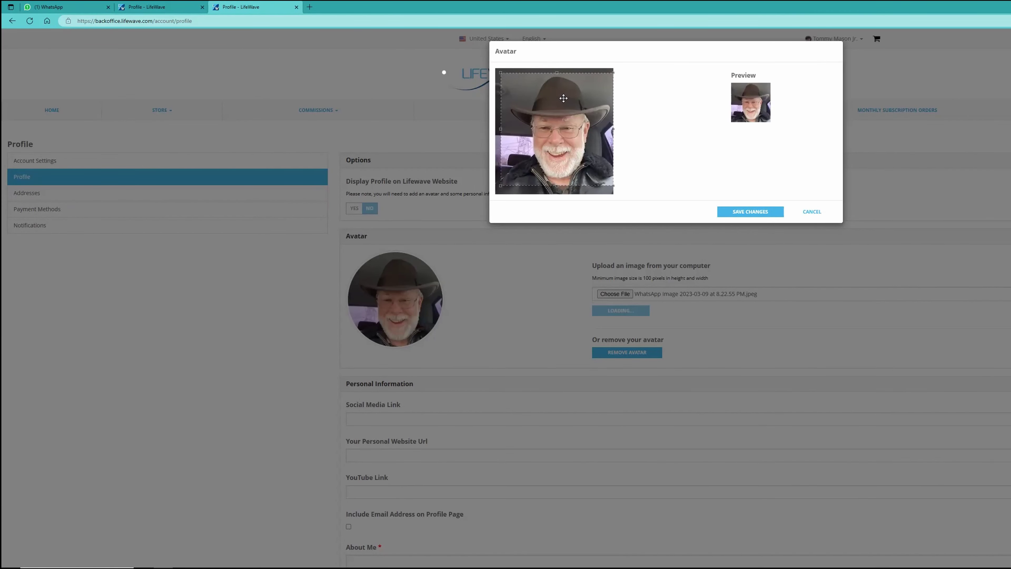
{"action": "left_click", "coordinate": [743, 212]}
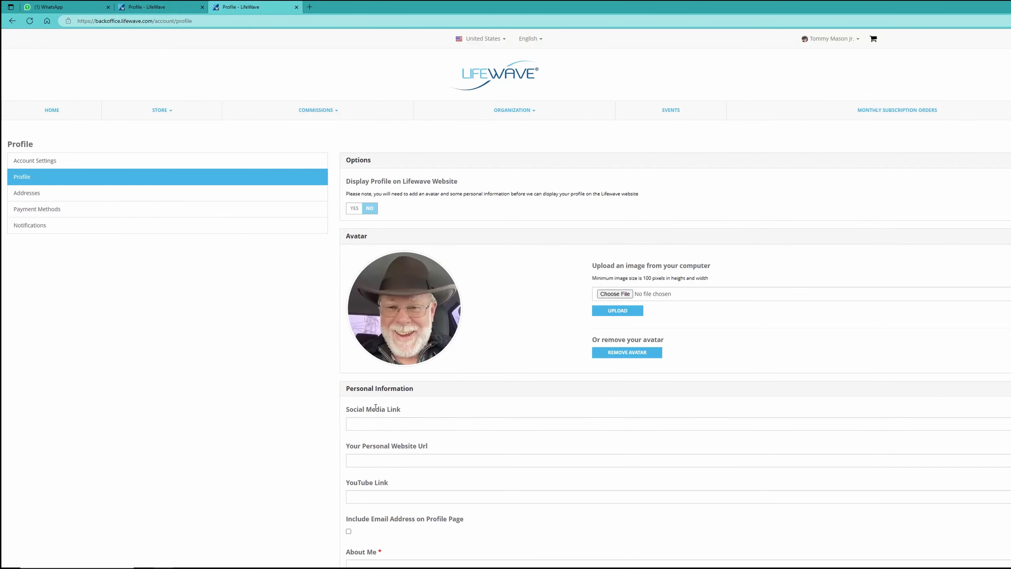
Copy the forwarded facebook.com link from the WhatsApp chat and go back to the LifeWave profile.
{"action": "left_click", "coordinate": [60, 8]}
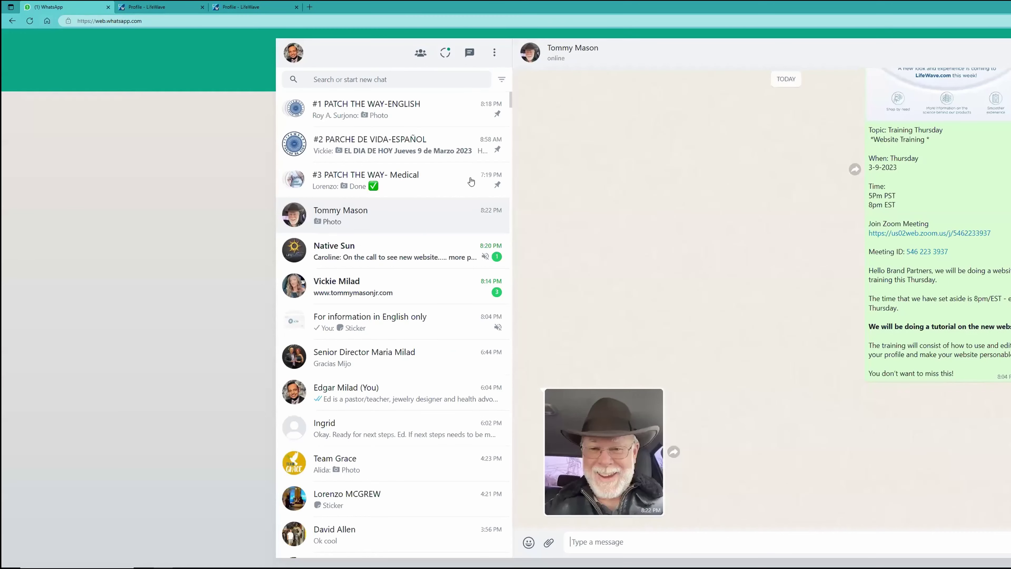
{"action": "left_click", "coordinate": [372, 294]}
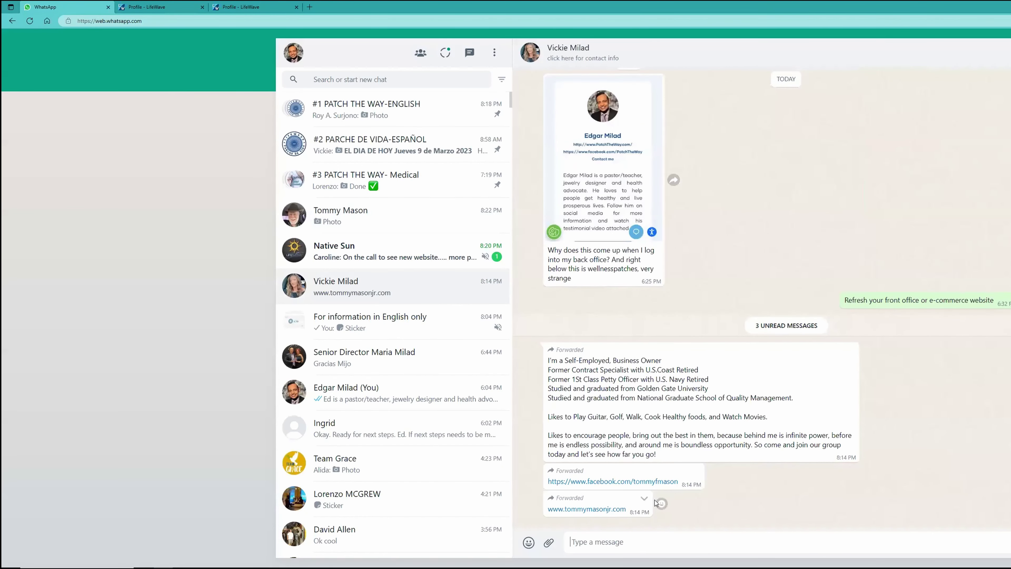
{"action": "left_click_drag", "start_coordinate": [678, 481], "coordinate": [547, 480]}
{"action": "right_click", "coordinate": [586, 483]}
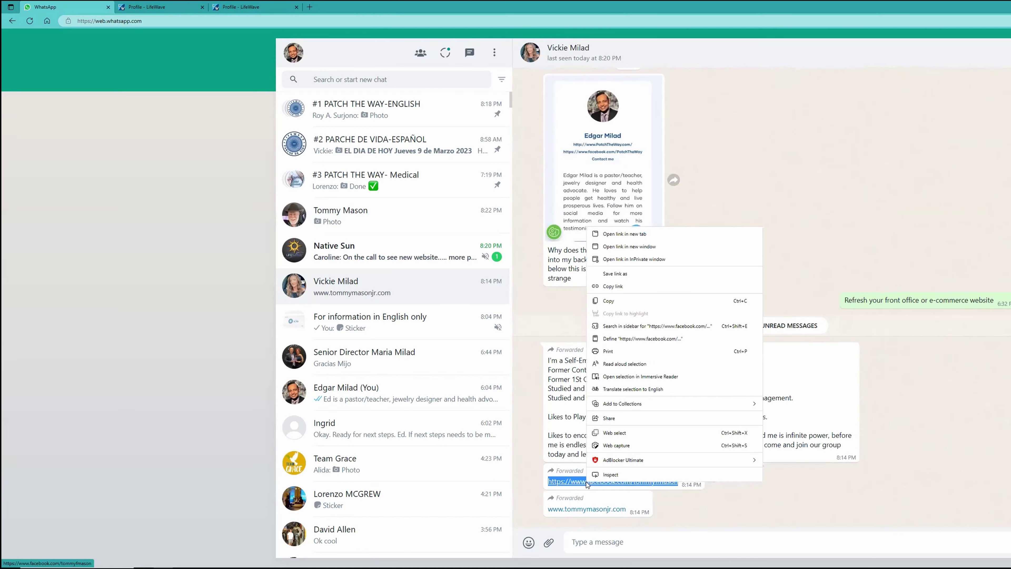
{"action": "left_click", "coordinate": [616, 301]}
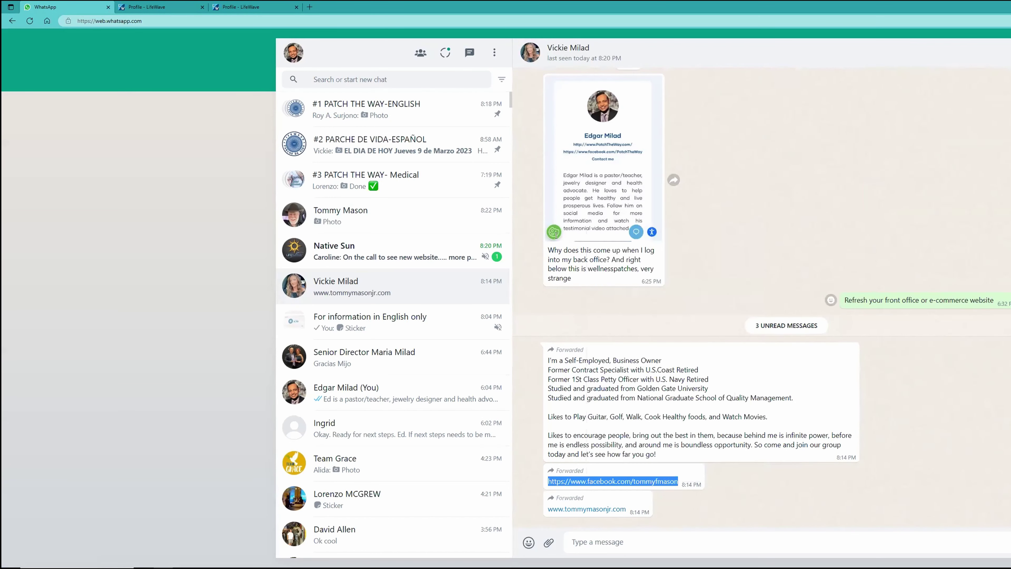
{"action": "left_click", "coordinate": [254, 5]}
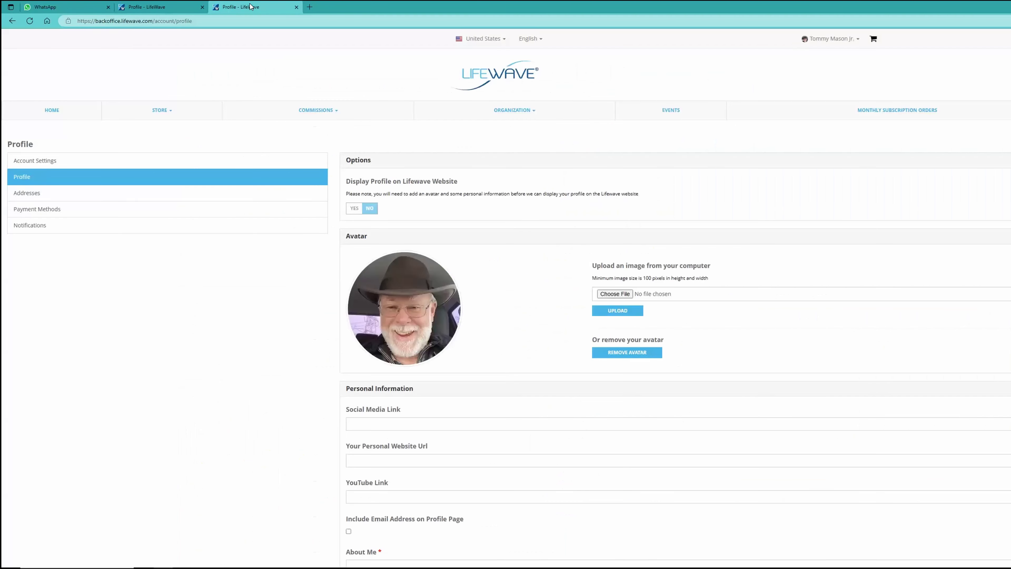
Open Facebook in a new tab and go to the profile found by searching 'tommy'.
{"action": "left_click", "coordinate": [308, 7]}
{"action": "type", "text": "facebook.com"}
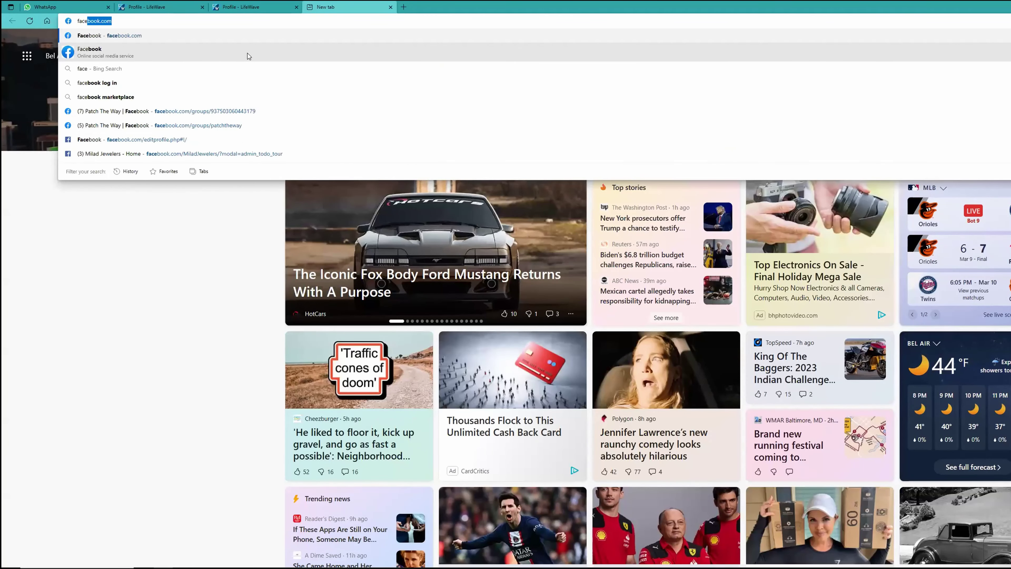
{"action": "left_click", "coordinate": [150, 49]}
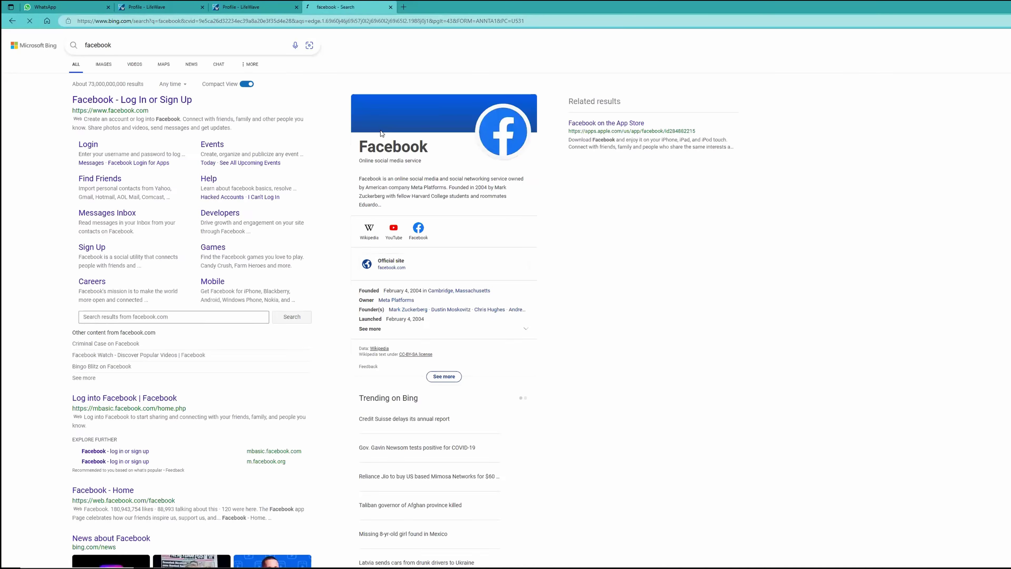
{"action": "left_click", "coordinate": [138, 100]}
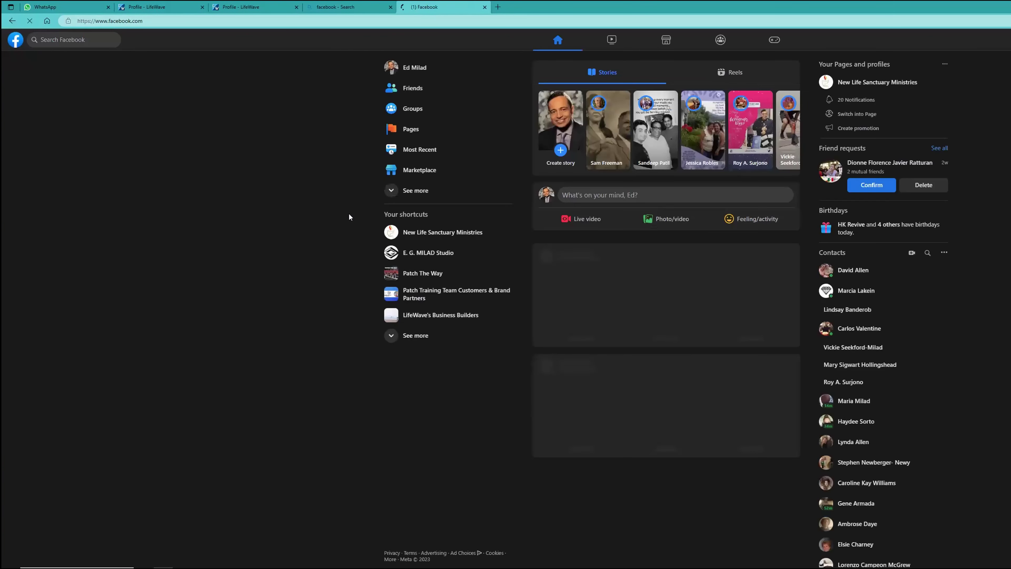
{"action": "left_click", "coordinate": [65, 40]}
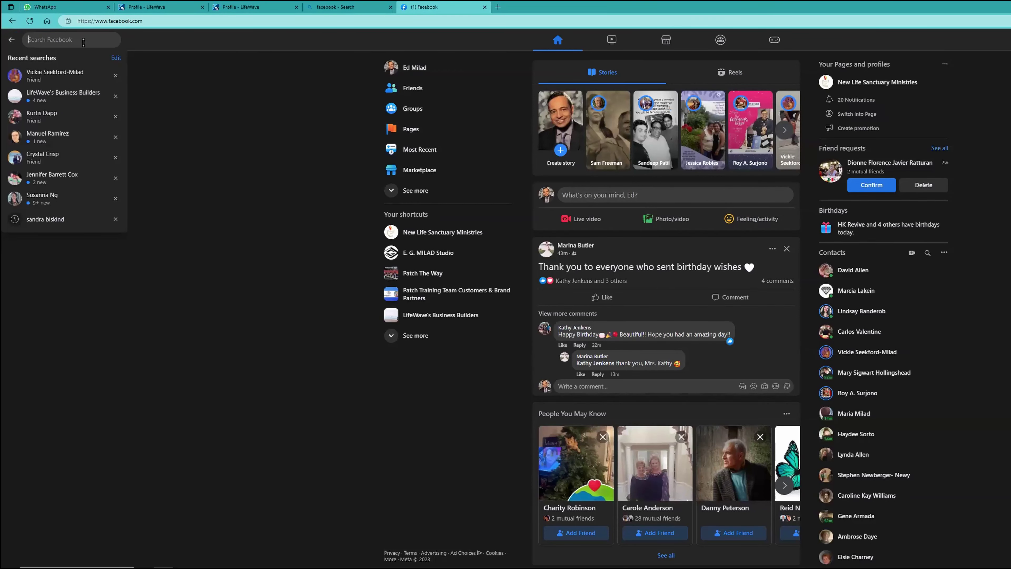
{"action": "type", "text": "tommy"}
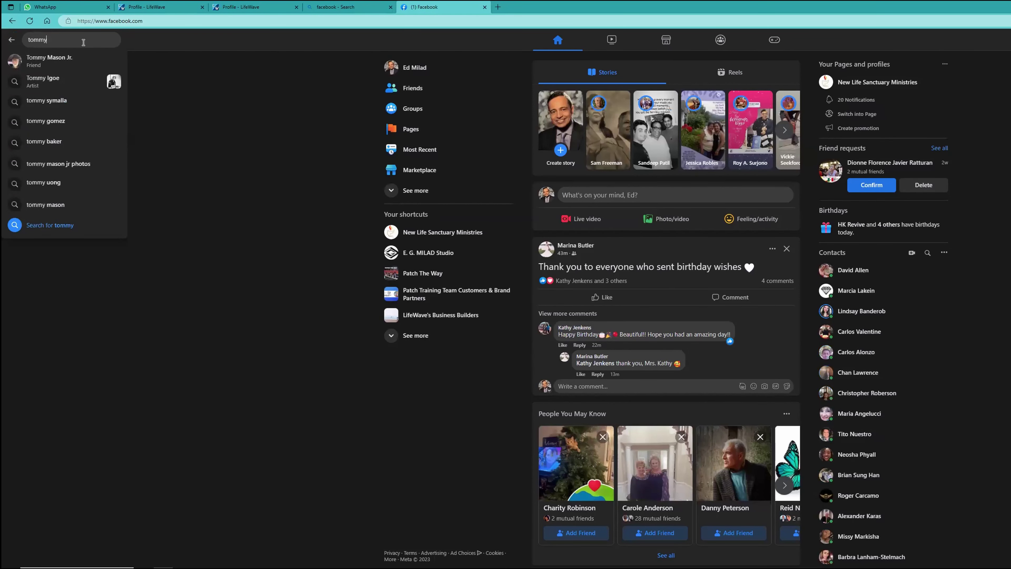
{"action": "left_click", "coordinate": [55, 65]}
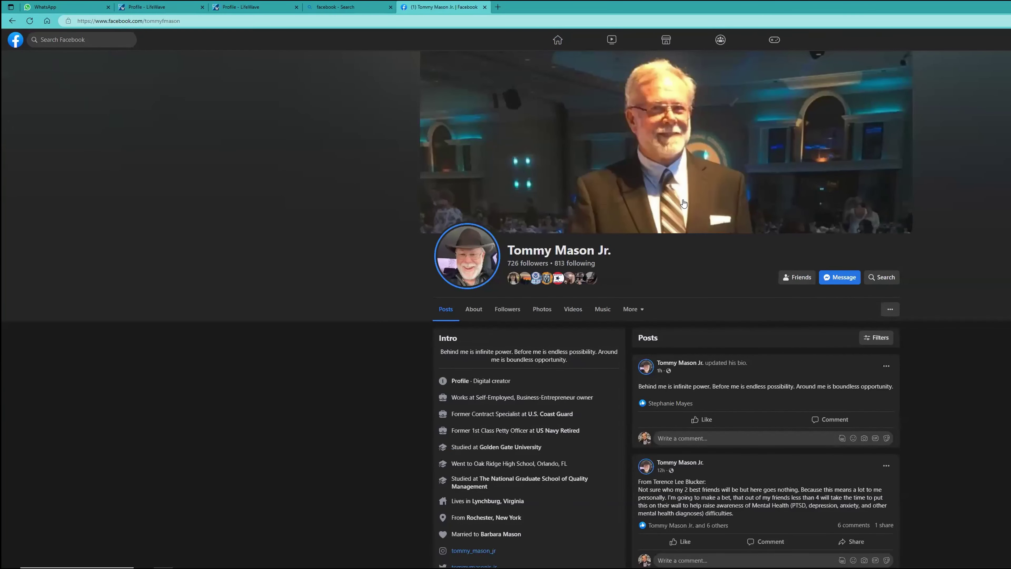
Copy the Facebook profile's web address from the address bar.
{"action": "left_click", "coordinate": [173, 22]}
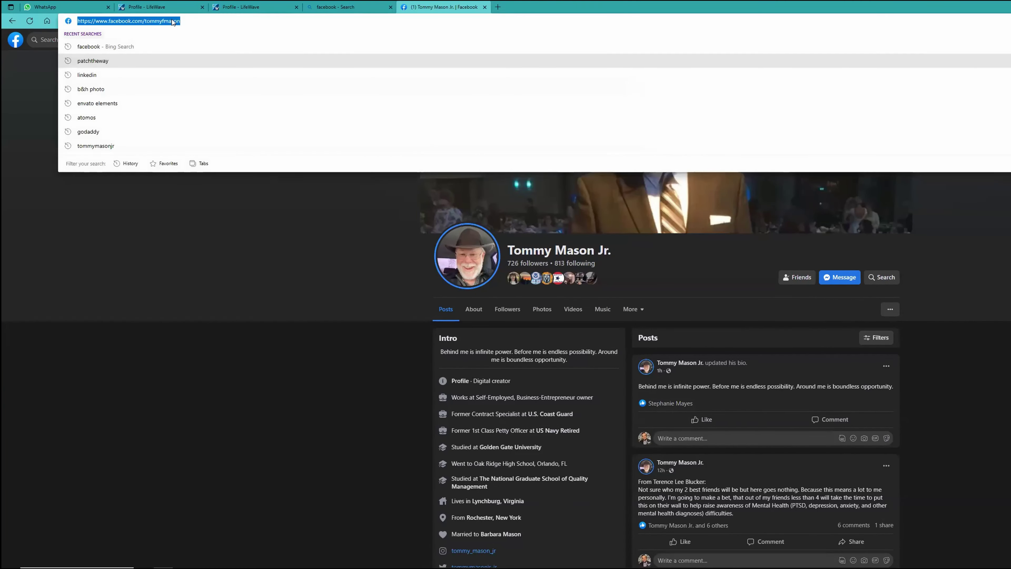
{"action": "right_click", "coordinate": [172, 22]}
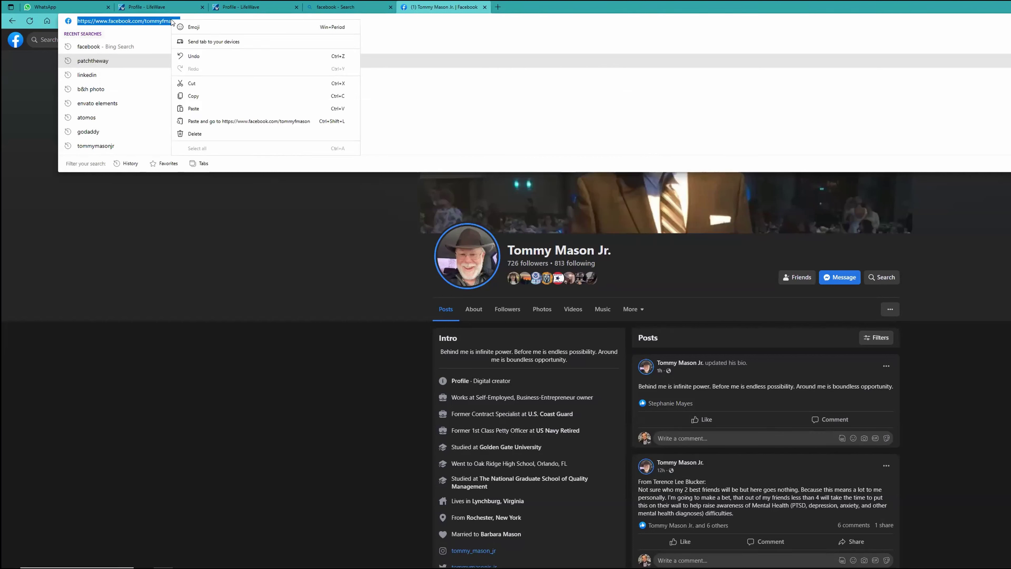
{"action": "left_click", "coordinate": [195, 98]}
{"action": "left_click", "coordinate": [297, 217]}
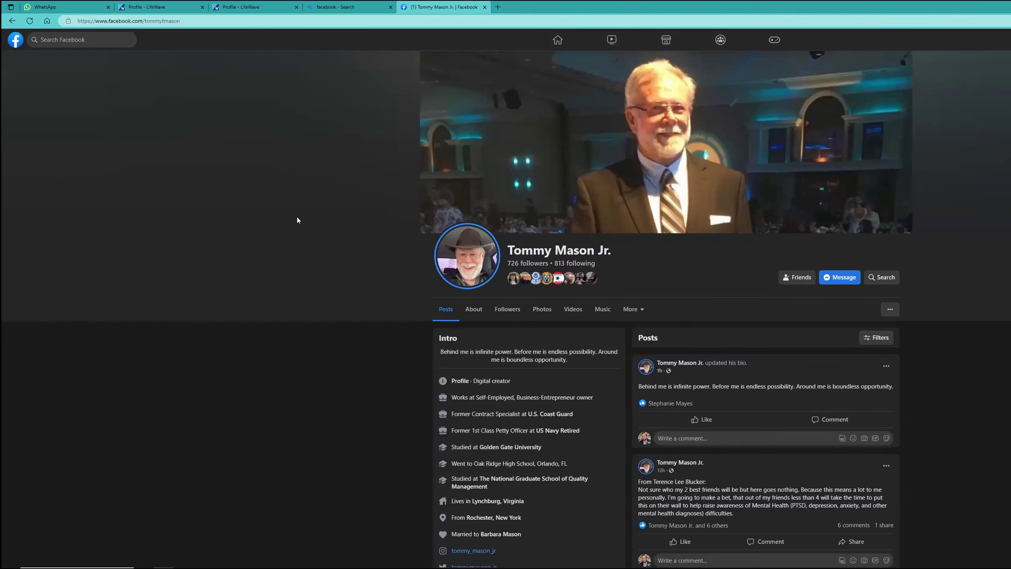
{"action": "left_click", "coordinate": [163, 23]}
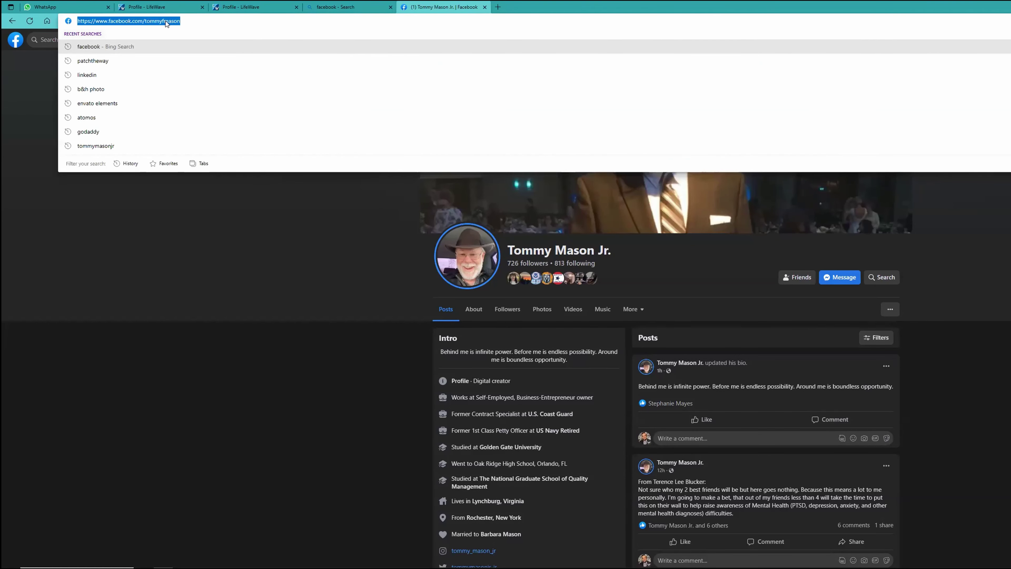
{"action": "right_click", "coordinate": [166, 22]}
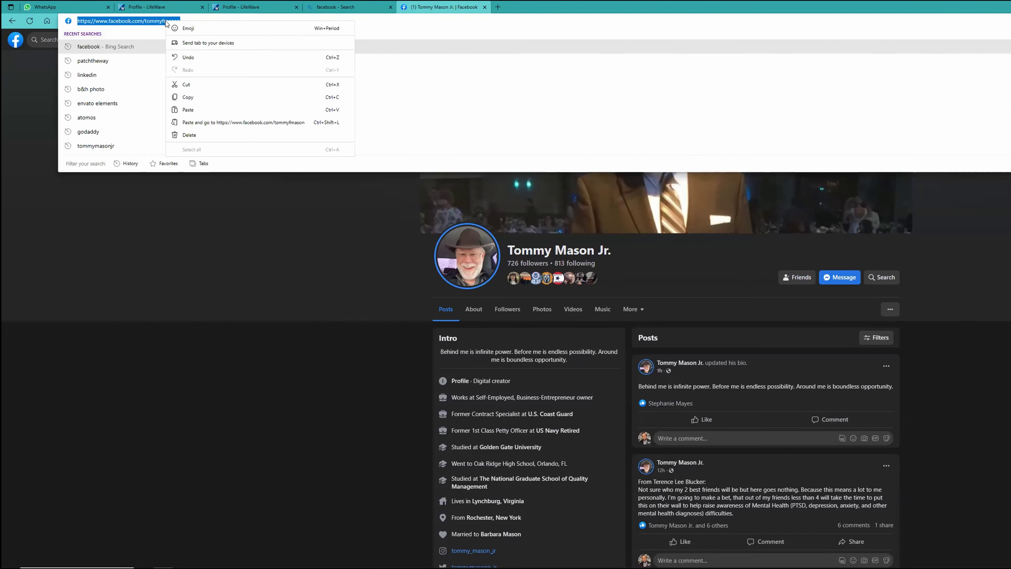
Paste the copied Facebook profile address into the Social Media Link field.
{"action": "left_click", "coordinate": [190, 97]}
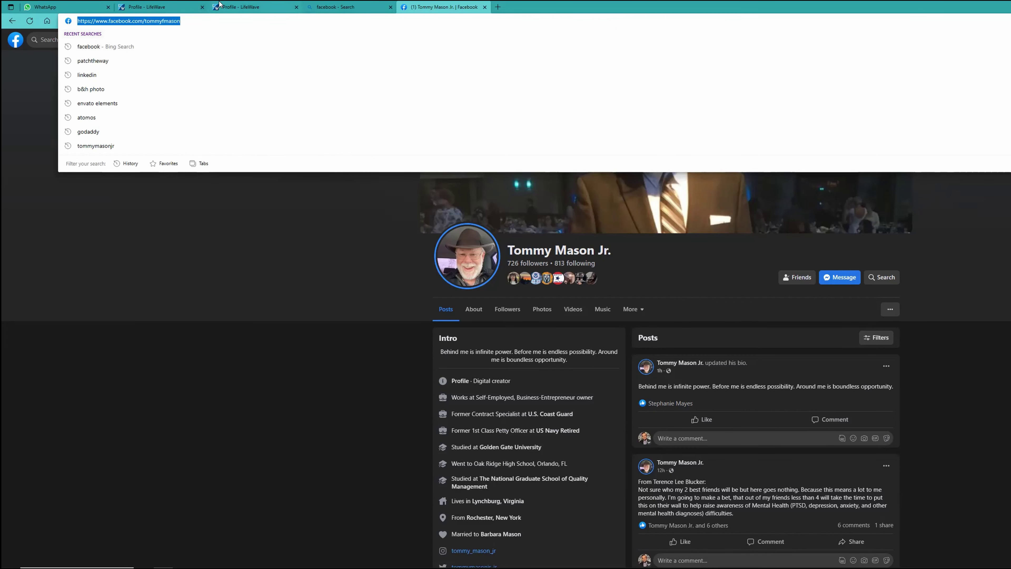
{"action": "left_click", "coordinate": [237, 8]}
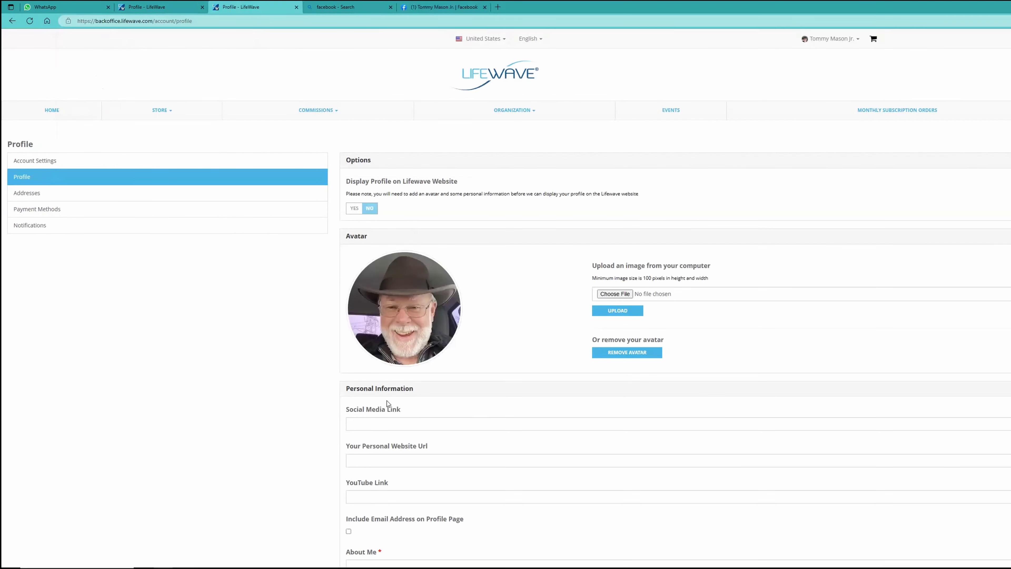
{"action": "left_click", "coordinate": [373, 422]}
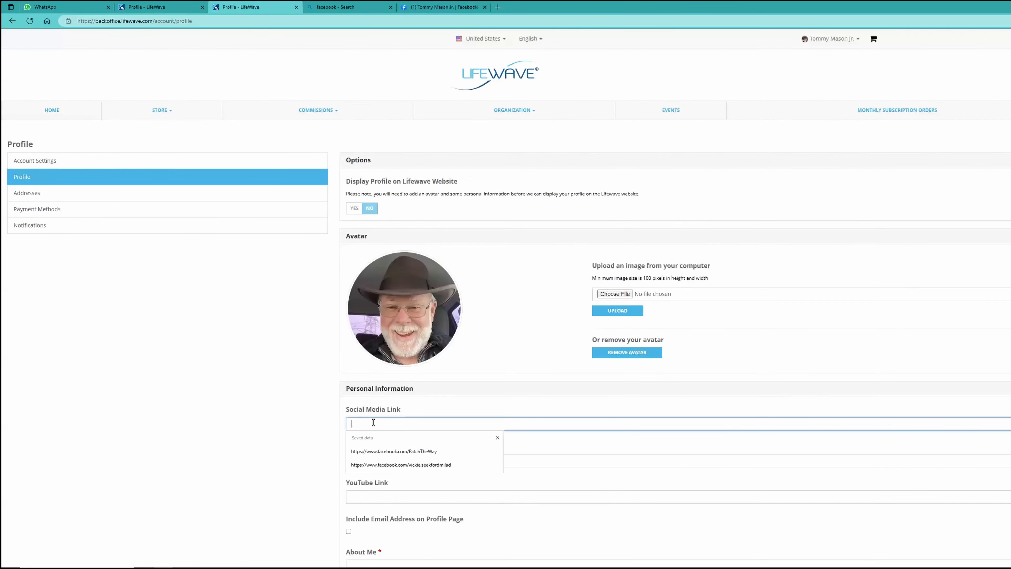
{"action": "right_click", "coordinate": [373, 422]}
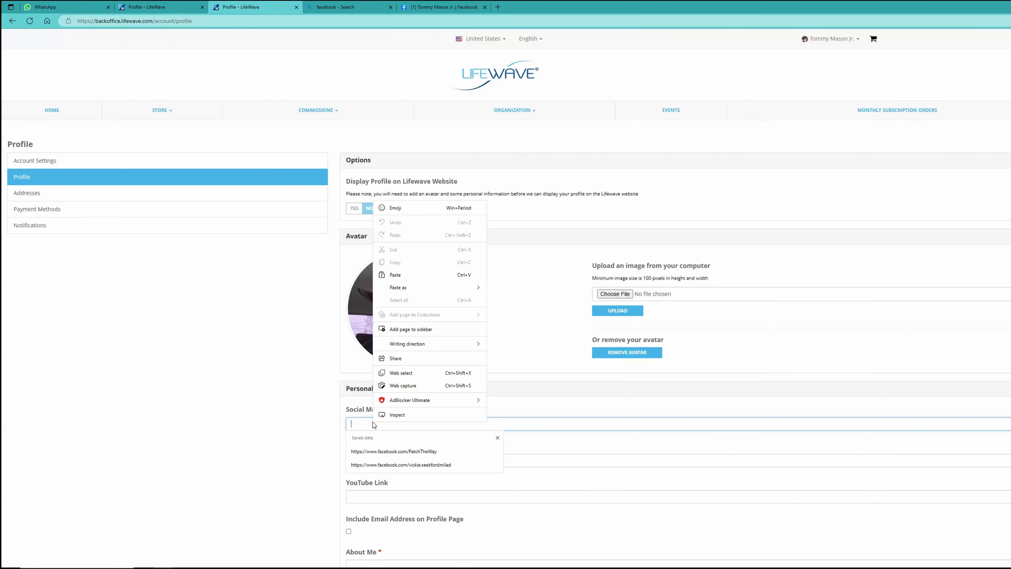
{"action": "left_click", "coordinate": [404, 278]}
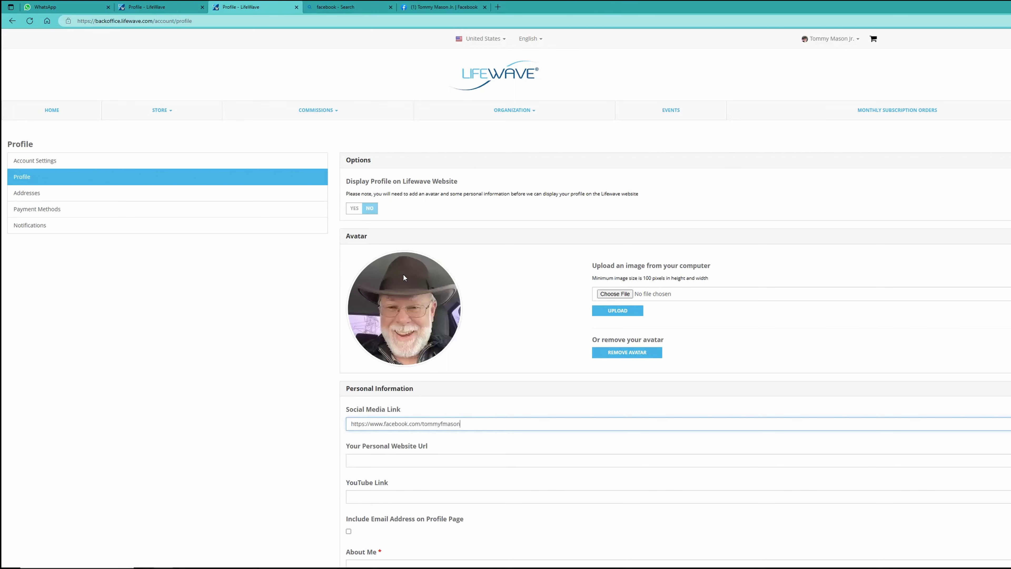
{"action": "left_click", "coordinate": [429, 461]}
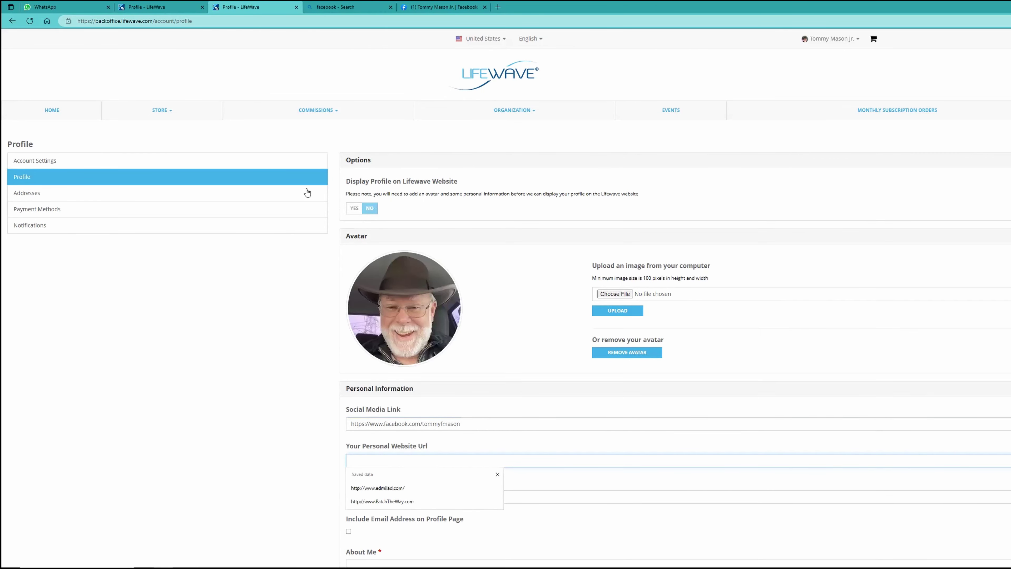
Recopy the Facebook address and paste it into Social Media Link on the other LifeWave tab.
{"action": "left_click", "coordinate": [443, 12]}
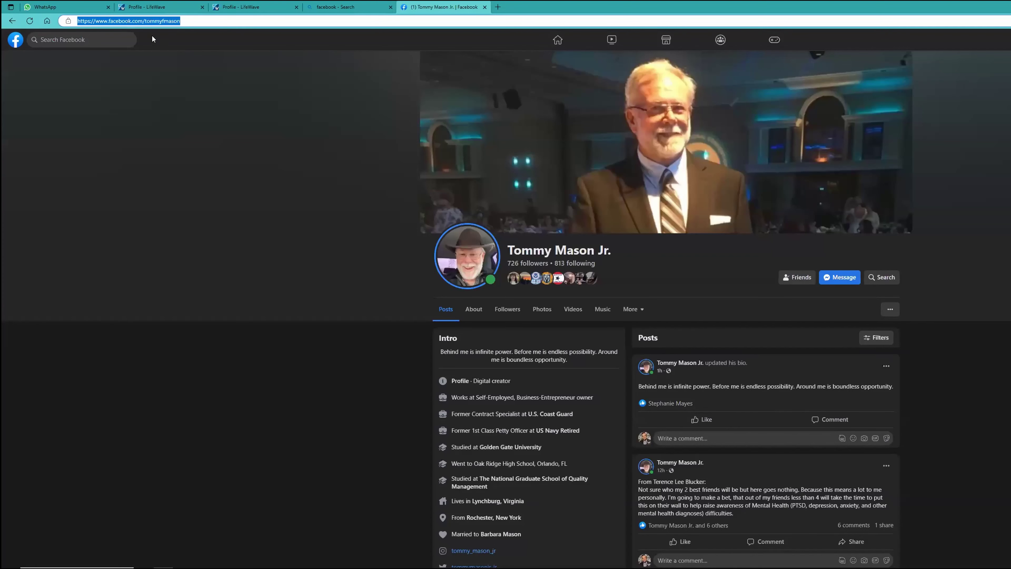
{"action": "right_click", "coordinate": [163, 22]}
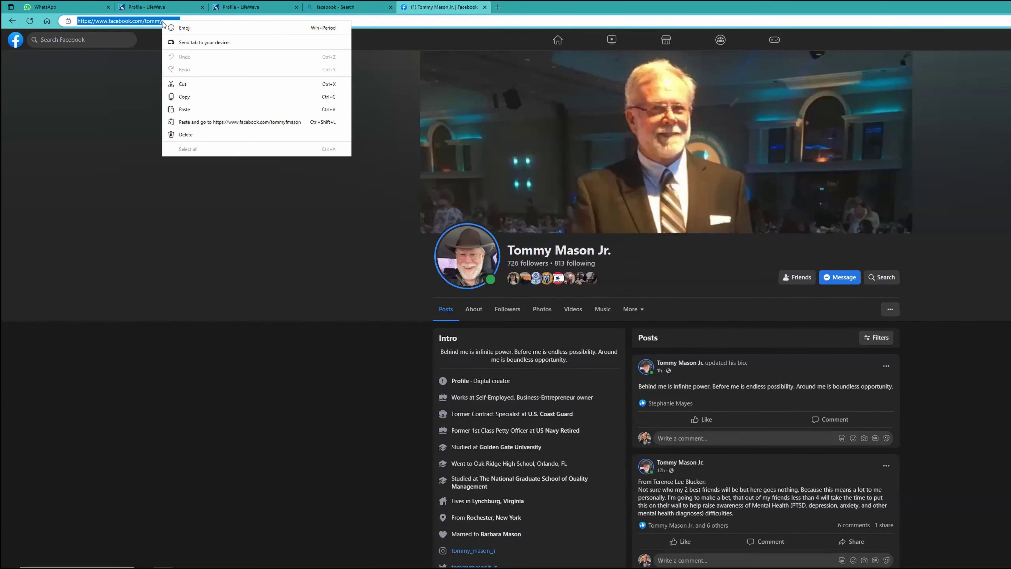
{"action": "left_click", "coordinate": [185, 95]}
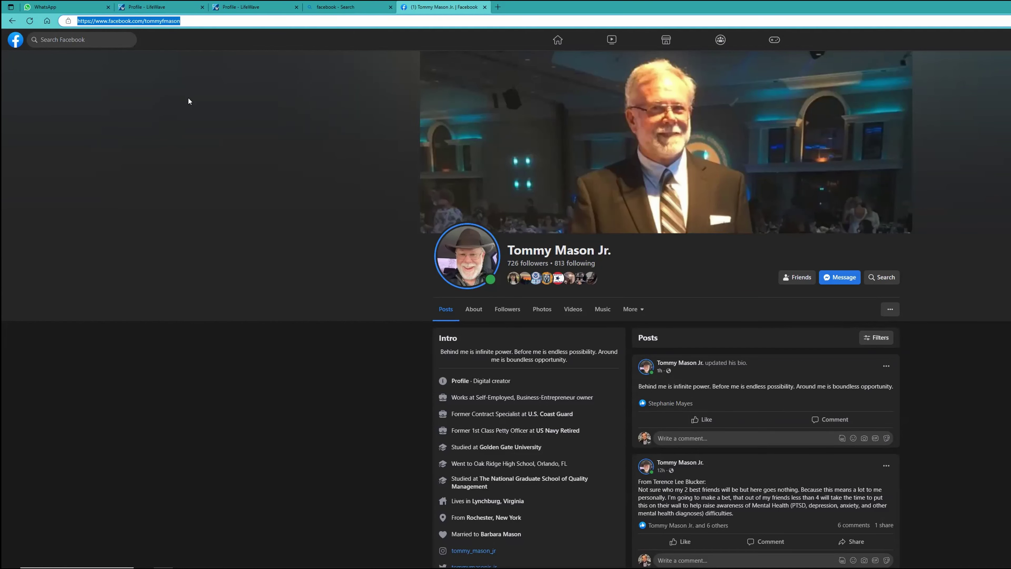
{"action": "left_click", "coordinate": [150, 6]}
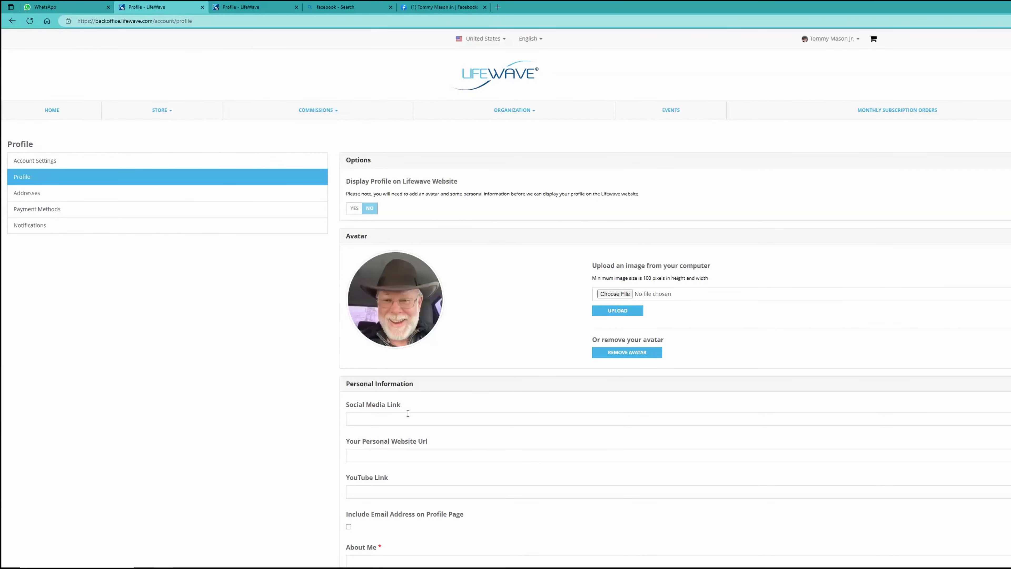
{"action": "left_click", "coordinate": [387, 417]}
{"action": "right_click", "coordinate": [387, 419]}
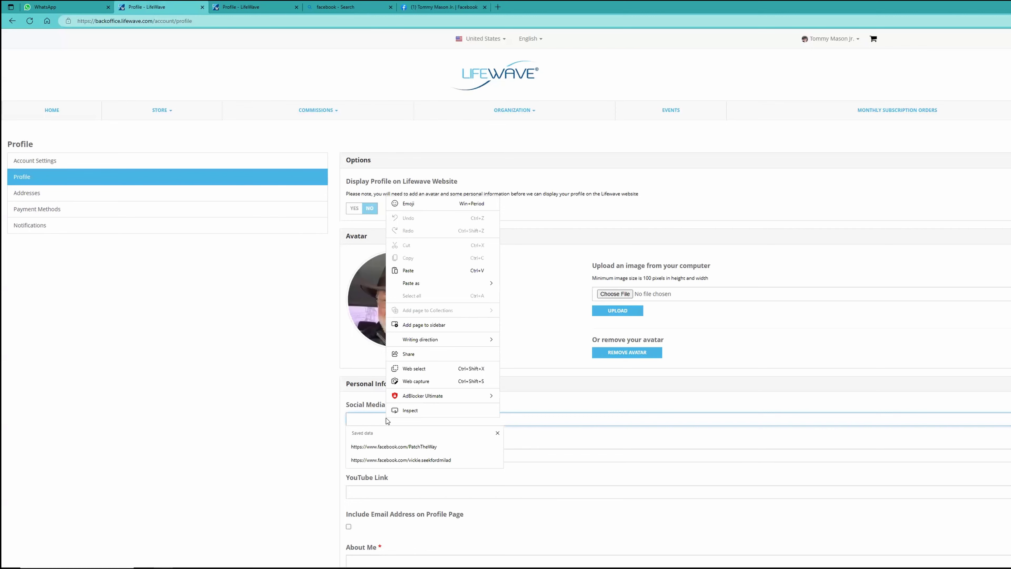
{"action": "left_click", "coordinate": [409, 272]}
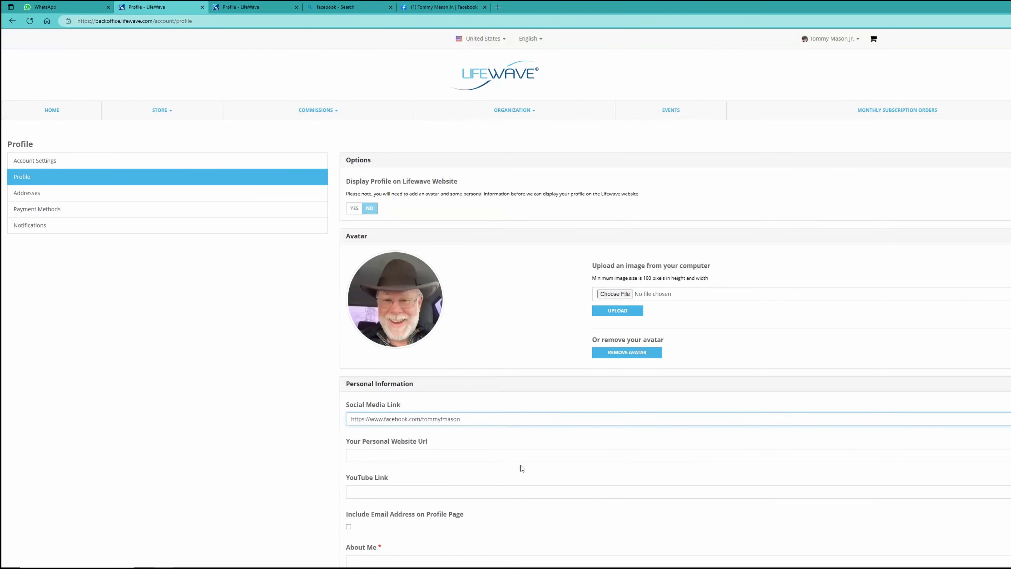
{"action": "left_click", "coordinate": [398, 458]}
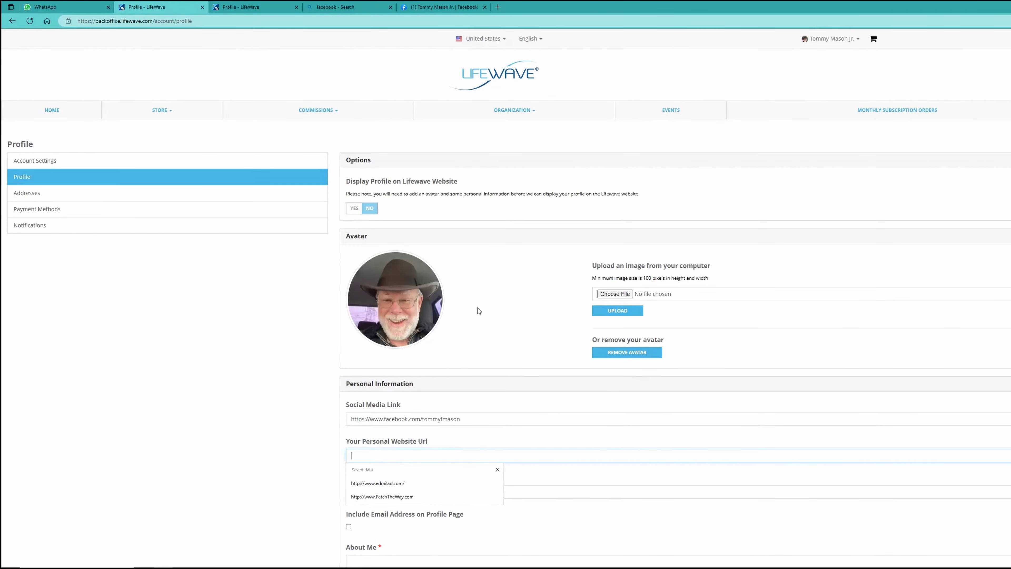
Copy the website link from the WhatsApp chat and paste it into Your Personal Website Url.
{"action": "left_click", "coordinate": [53, 7]}
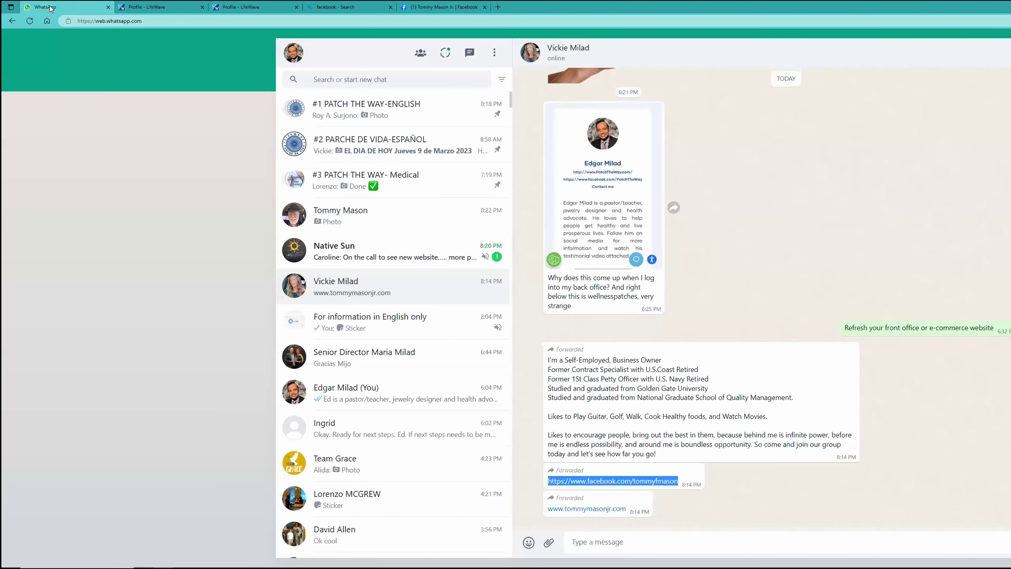
{"action": "left_click_drag", "start_coordinate": [629, 512], "coordinate": [546, 511]}
{"action": "right_click", "coordinate": [566, 510]}
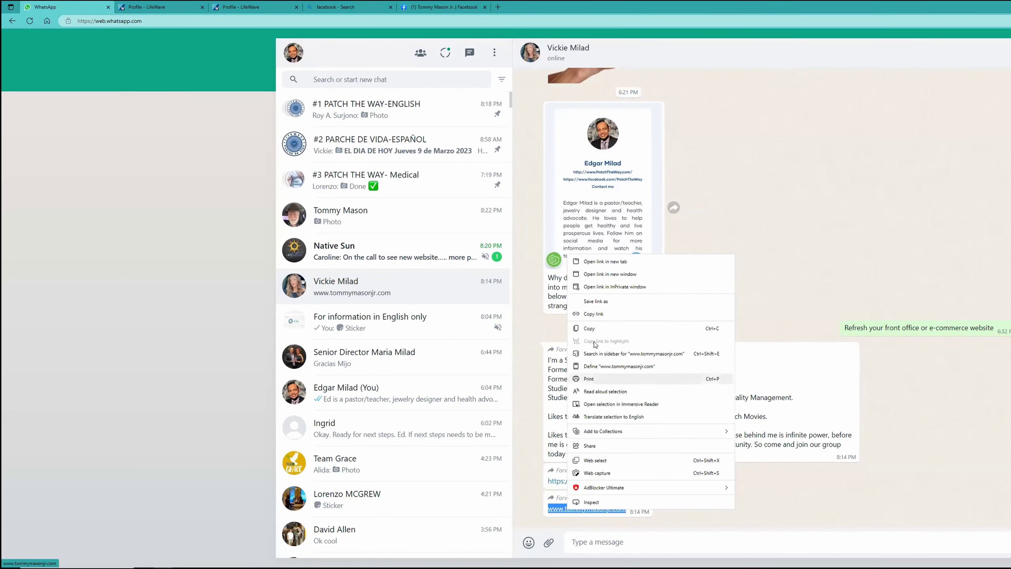
{"action": "left_click", "coordinate": [601, 327]}
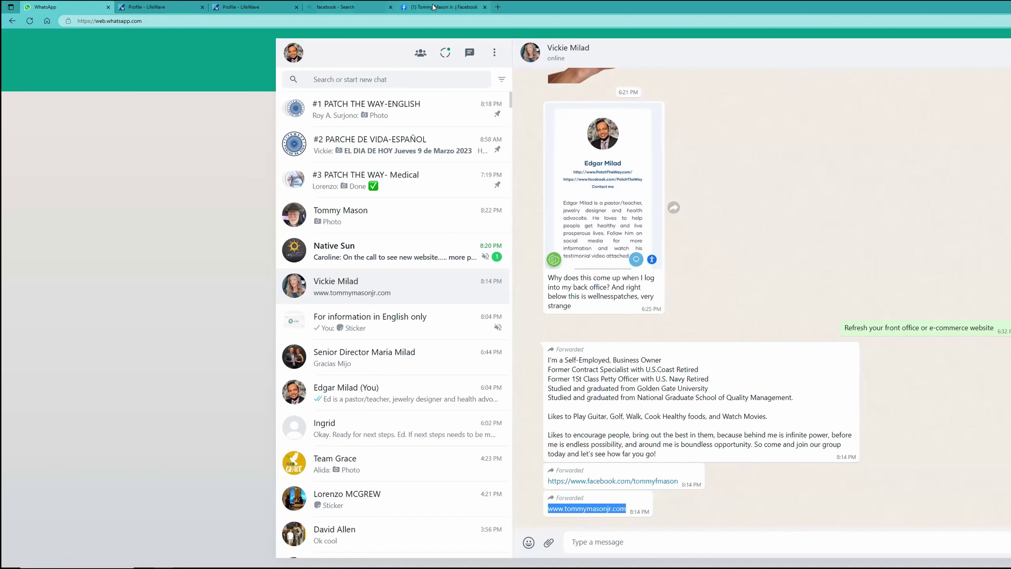
{"action": "left_click", "coordinate": [249, 7]}
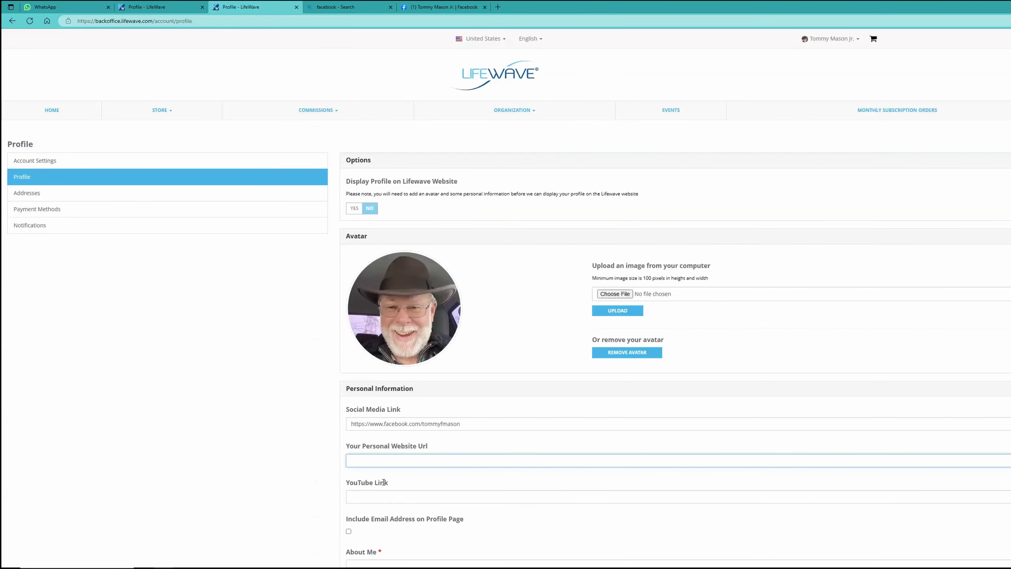
{"action": "right_click", "coordinate": [378, 458]}
{"action": "left_click", "coordinate": [407, 311]}
{"action": "left_click", "coordinate": [390, 497]}
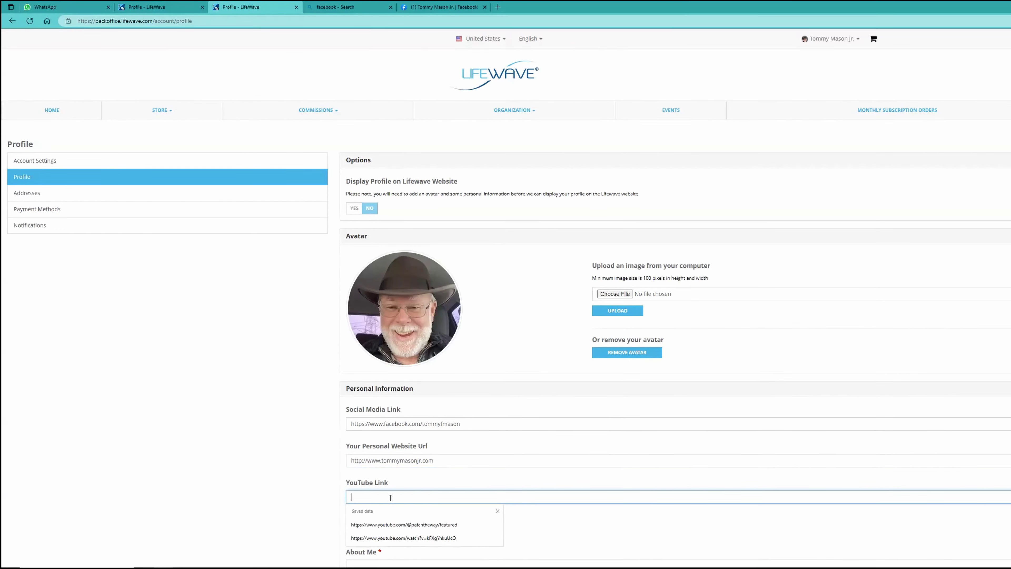
{"action": "left_click", "coordinate": [500, 477]}
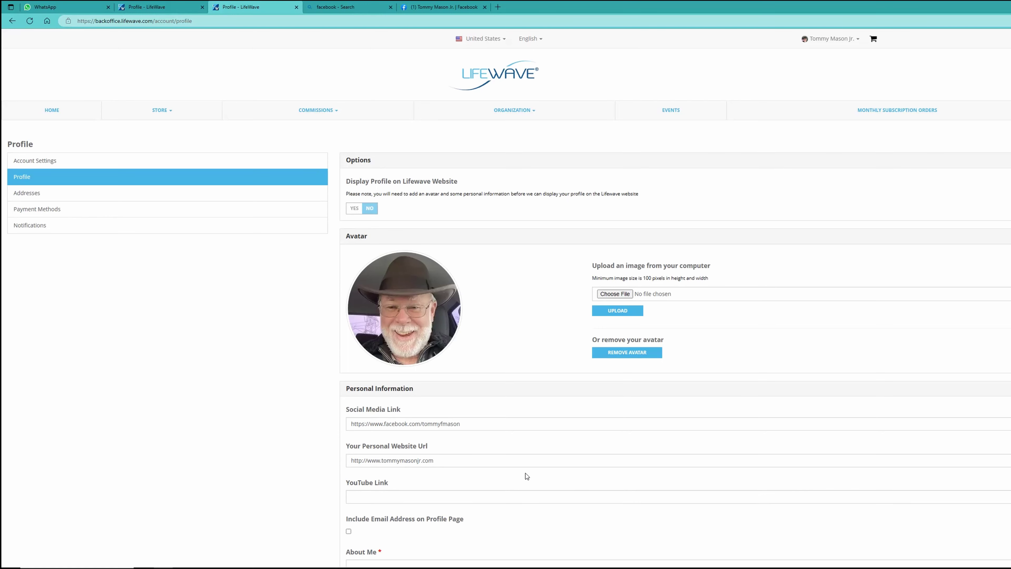
{"action": "scroll", "coordinate": [525, 473], "scroll_direction": "down", "scroll_amount": 4}
Copy the self-employed business owner bio from WhatsApp and paste it into About Me.
{"action": "left_click", "coordinate": [362, 416]}
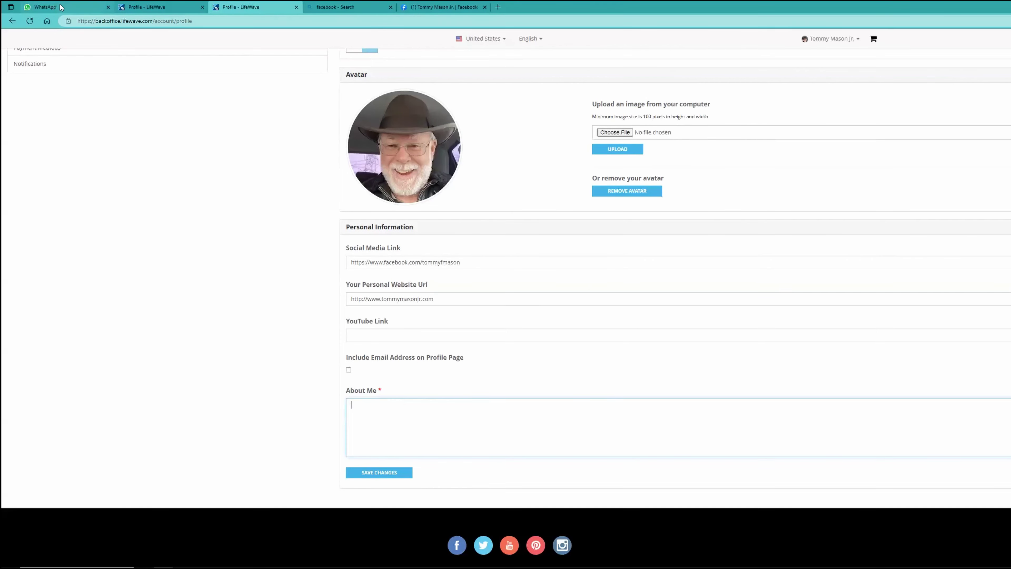
{"action": "left_click", "coordinate": [50, 7]}
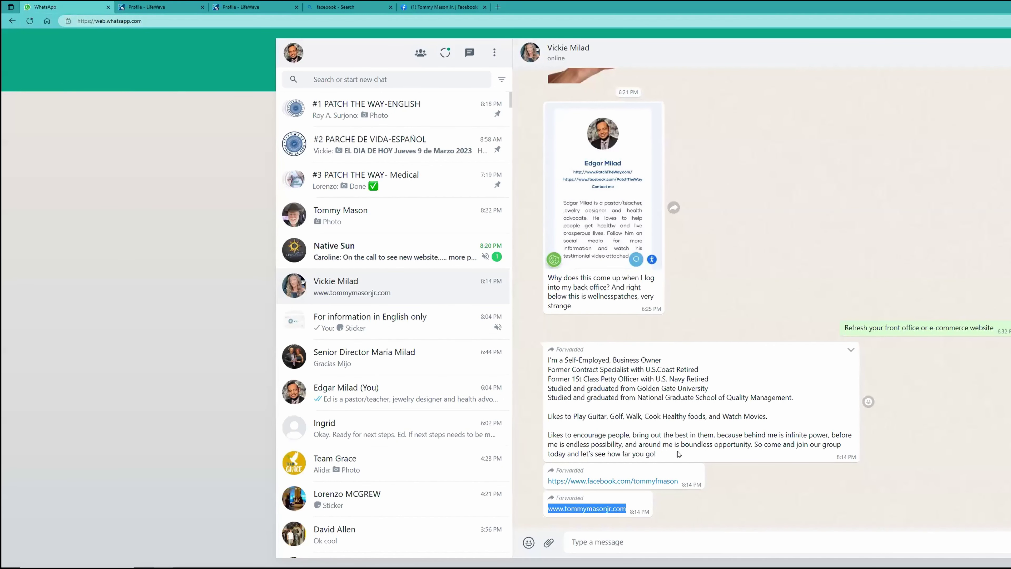
{"action": "left_click_drag", "start_coordinate": [672, 454], "coordinate": [541, 359]}
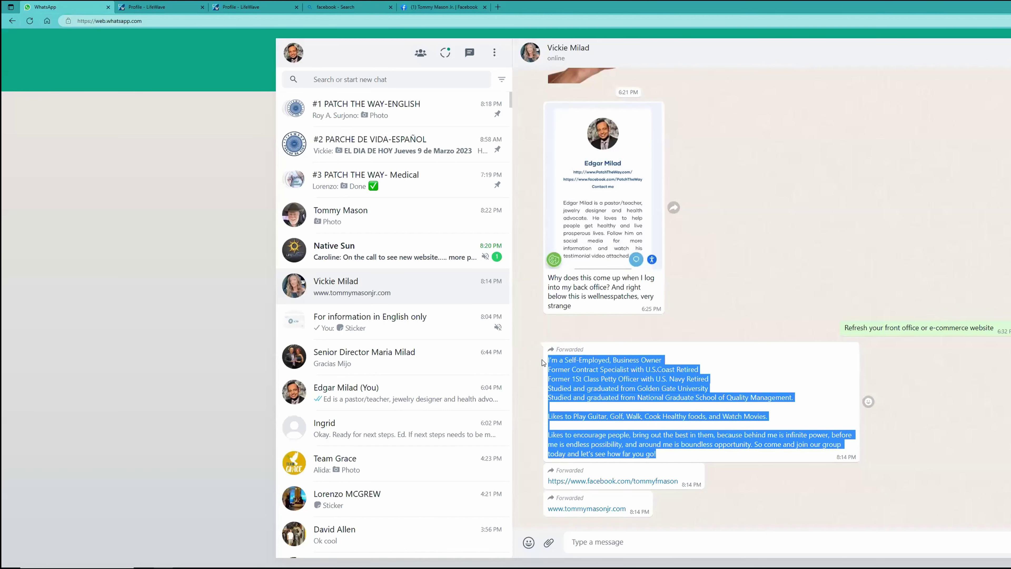
{"action": "right_click", "coordinate": [585, 370]}
{"action": "left_click", "coordinate": [618, 377]}
{"action": "left_click", "coordinate": [174, 7]}
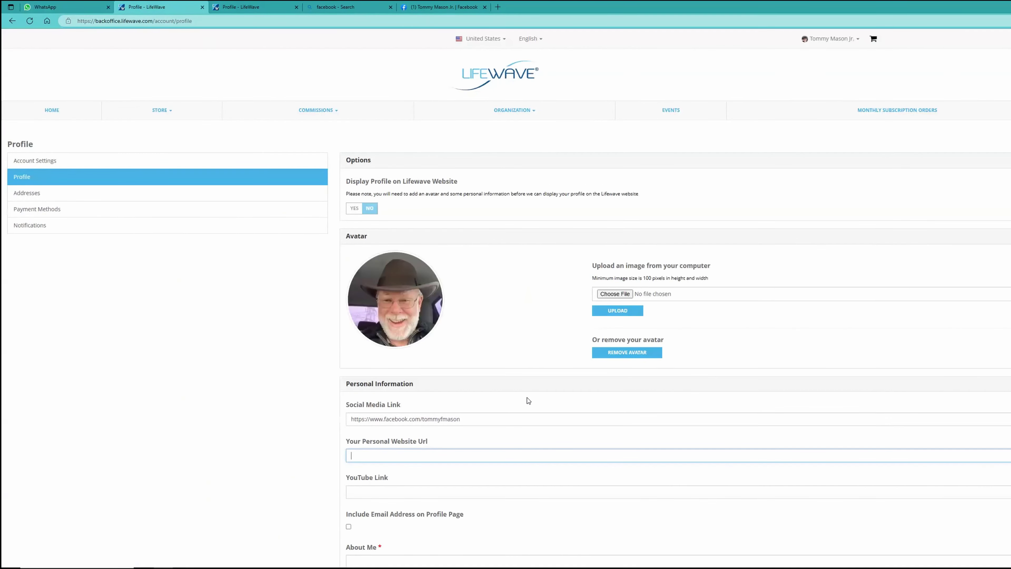
{"action": "scroll", "coordinate": [527, 406], "scroll_direction": "down", "scroll_amount": 2}
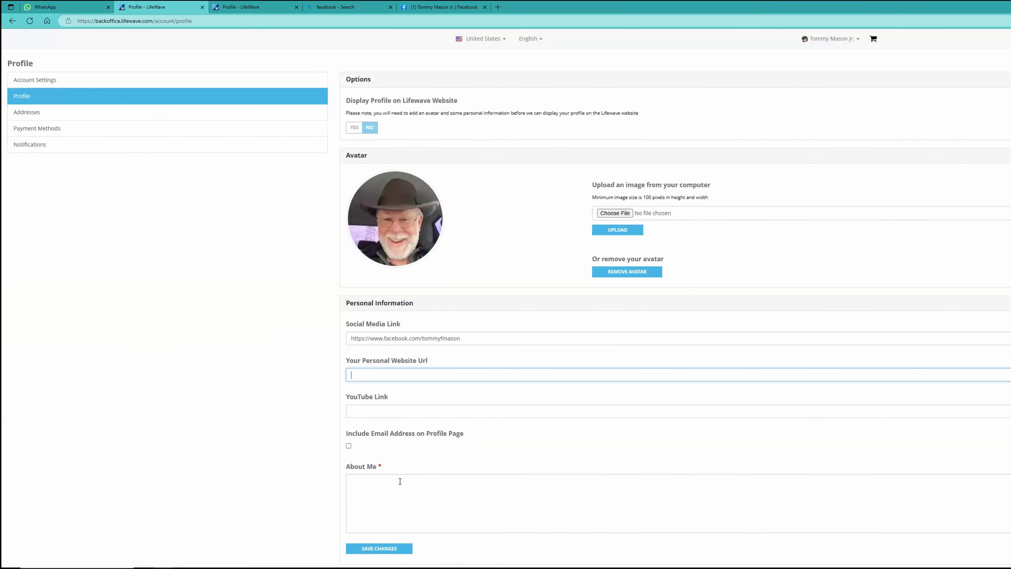
{"action": "left_click", "coordinate": [383, 486]}
{"action": "right_click", "coordinate": [391, 489]}
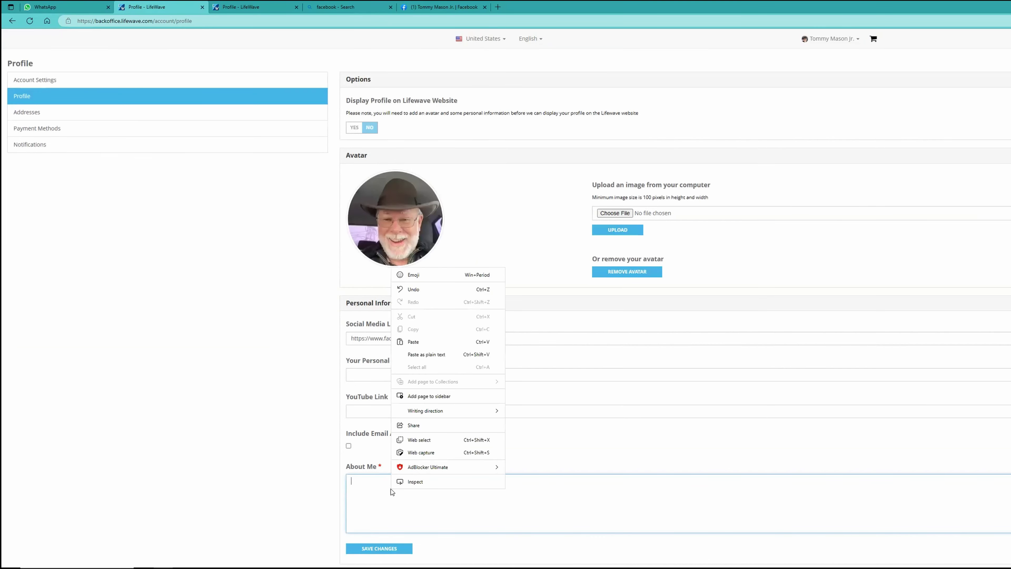
{"action": "left_click", "coordinate": [422, 341]}
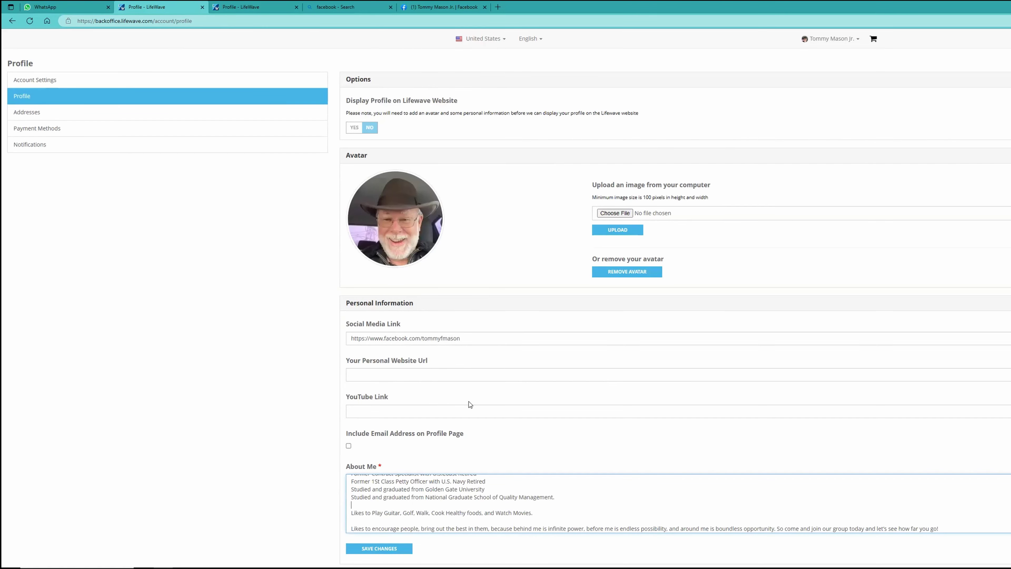
Dismiss the saved website suggestions and save the profile changes.
{"action": "left_click", "coordinate": [423, 409]}
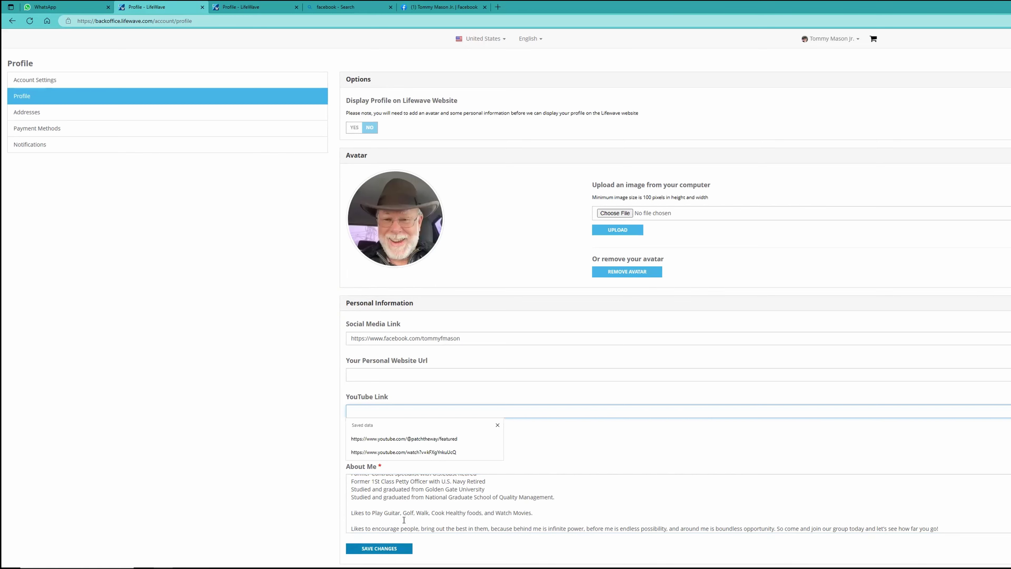
{"action": "left_click", "coordinate": [433, 375]}
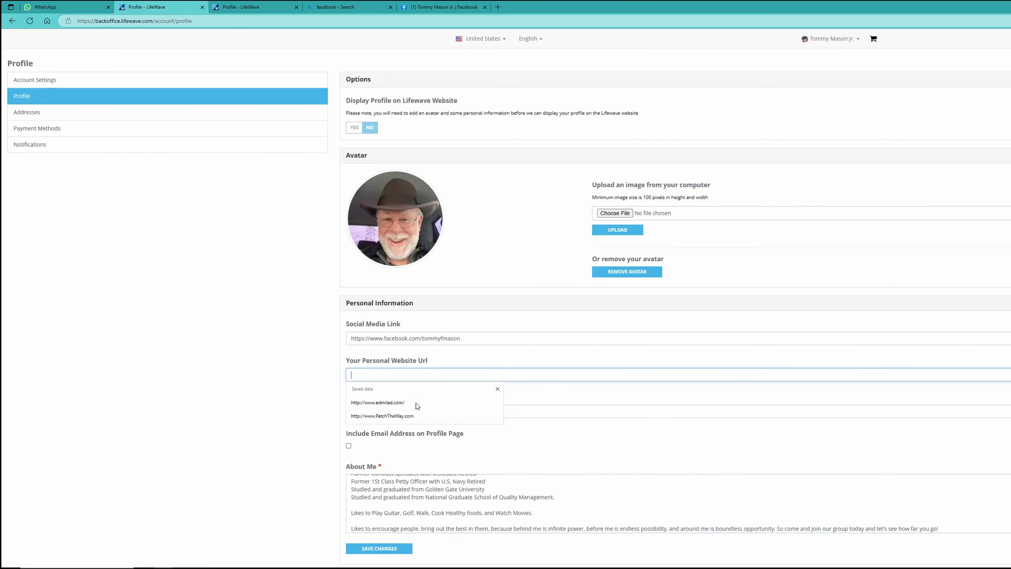
{"action": "left_click", "coordinate": [552, 323]}
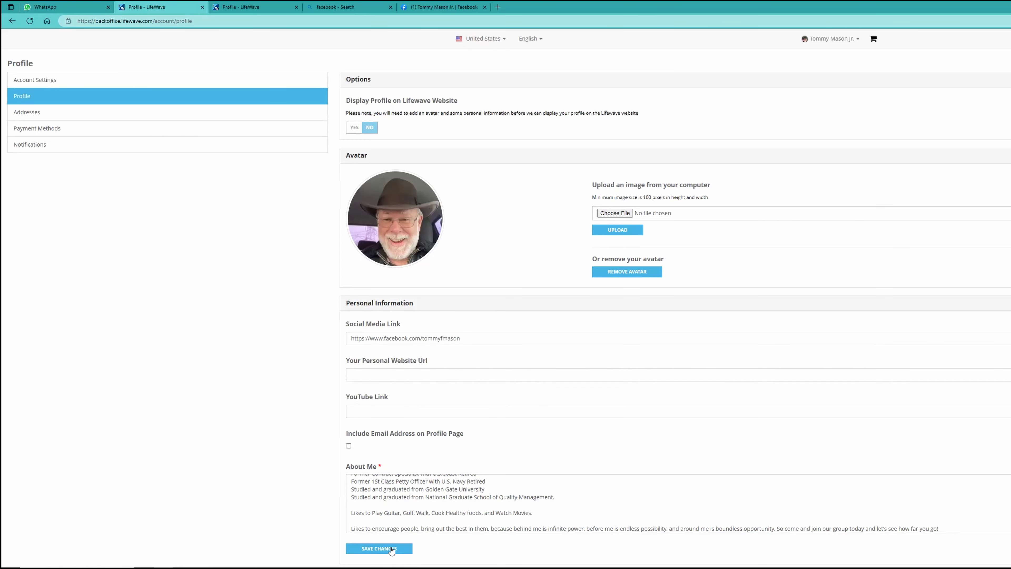
{"action": "left_click", "coordinate": [382, 548]}
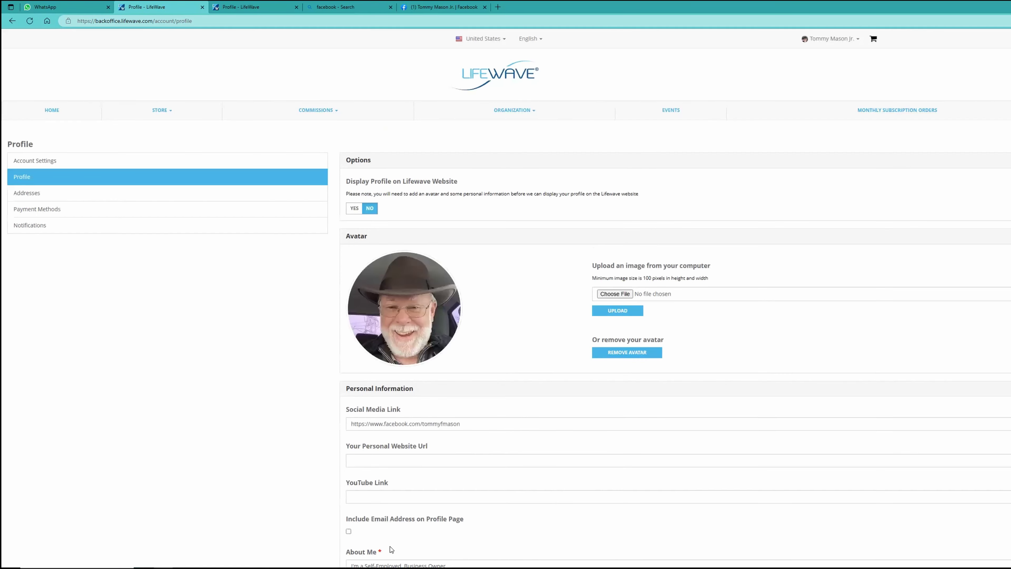
Copy the website link from the WhatsApp chat and open it in a new browser tab.
{"action": "scroll", "coordinate": [481, 476], "scroll_direction": "down", "scroll_amount": 3}
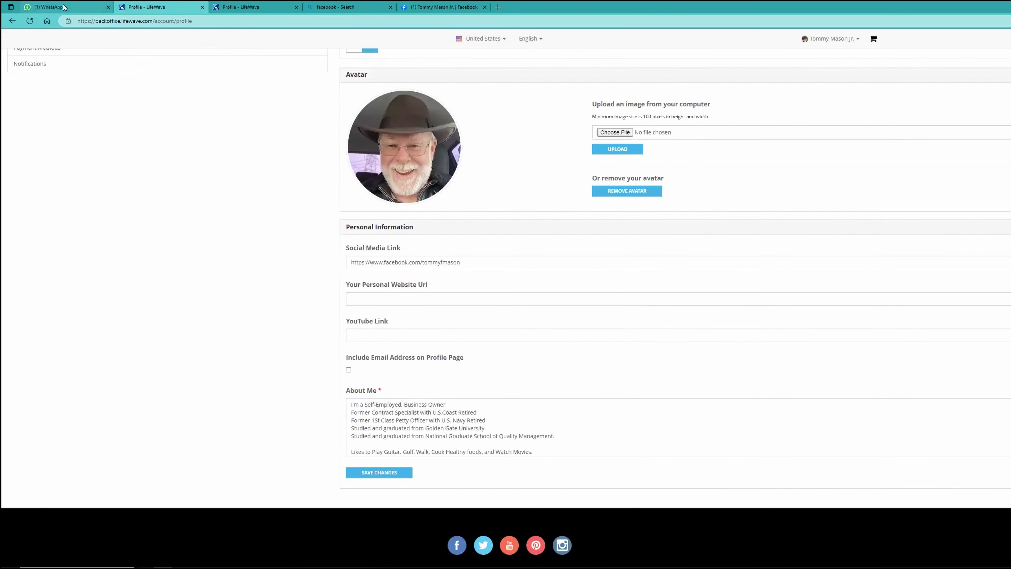
{"action": "left_click", "coordinate": [80, 7]}
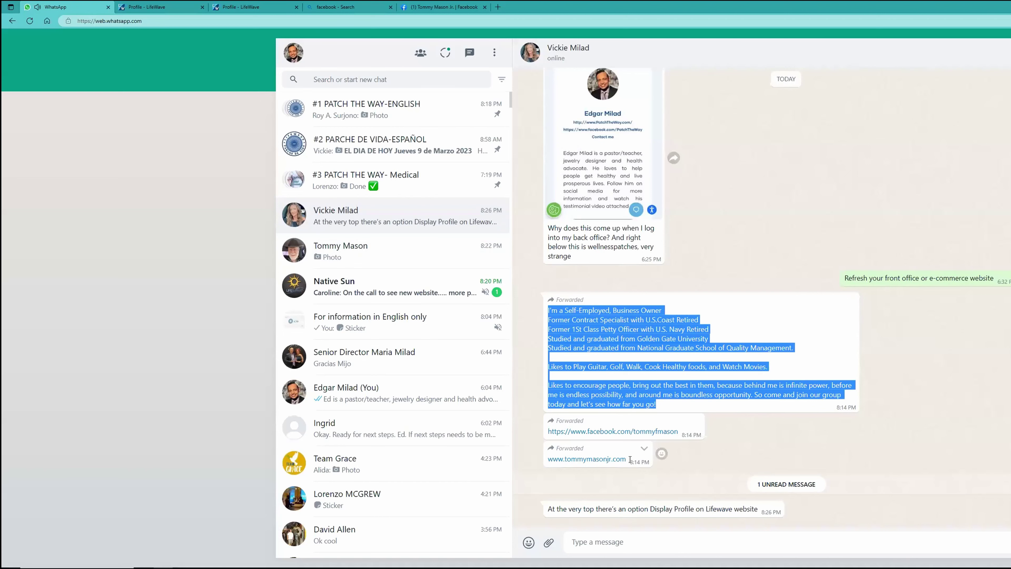
{"action": "left_click_drag", "start_coordinate": [627, 458], "coordinate": [549, 457]}
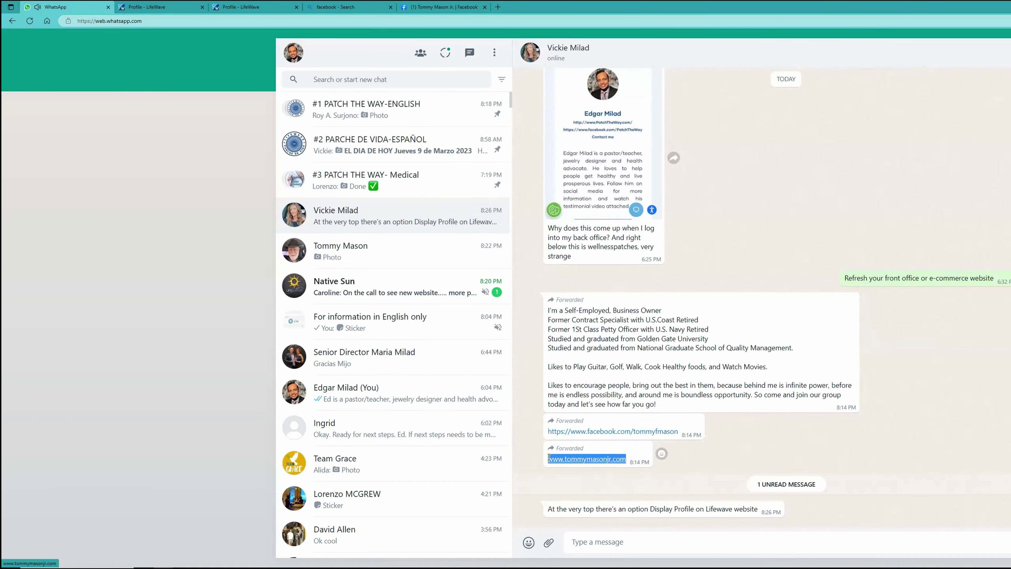
{"action": "right_click", "coordinate": [563, 458]}
{"action": "left_click", "coordinate": [585, 278]}
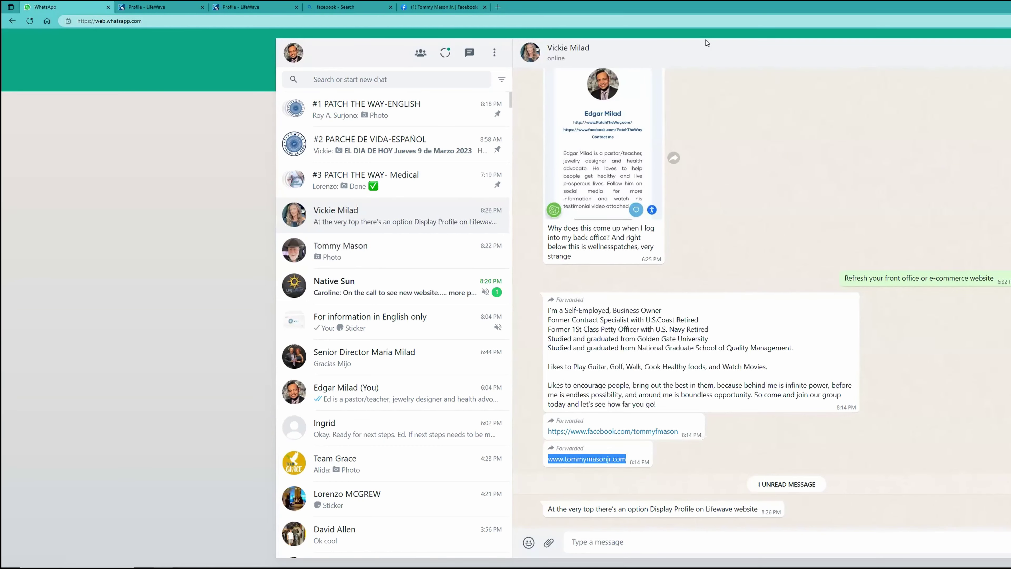
{"action": "left_click", "coordinate": [497, 7]}
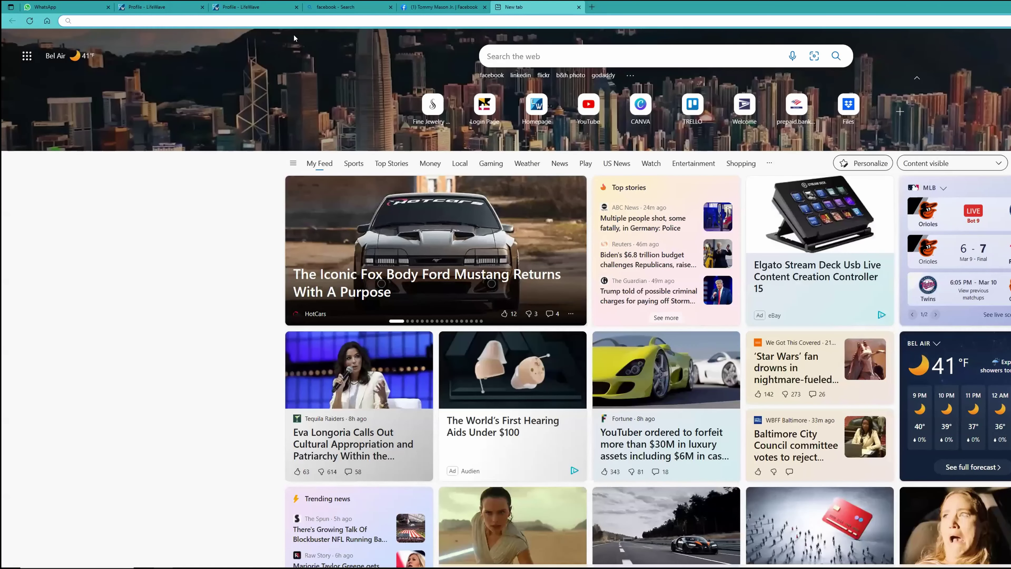
{"action": "right_click", "coordinate": [112, 21]}
{"action": "left_click", "coordinate": [126, 97]}
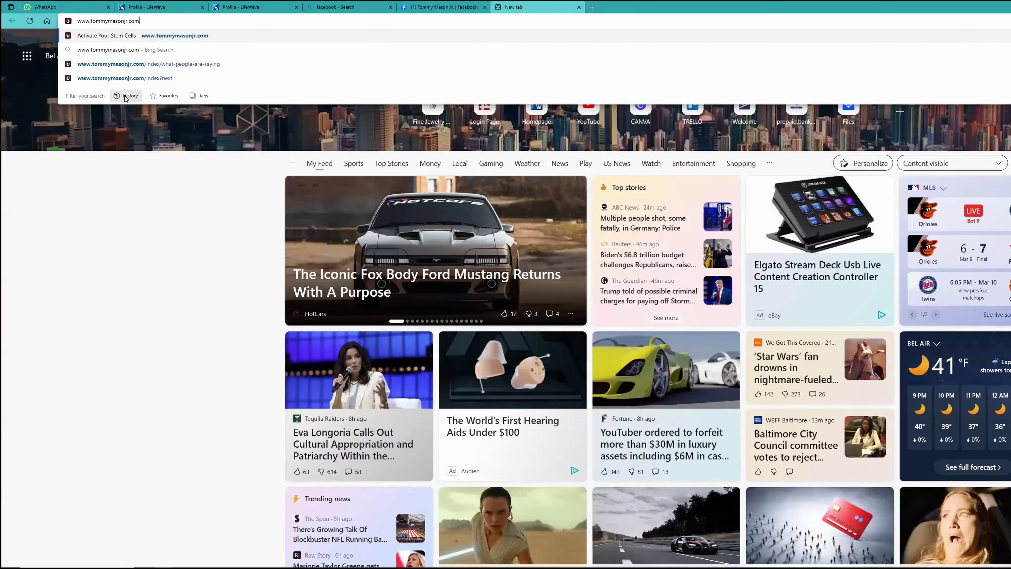
{"action": "key", "text": "Return"}
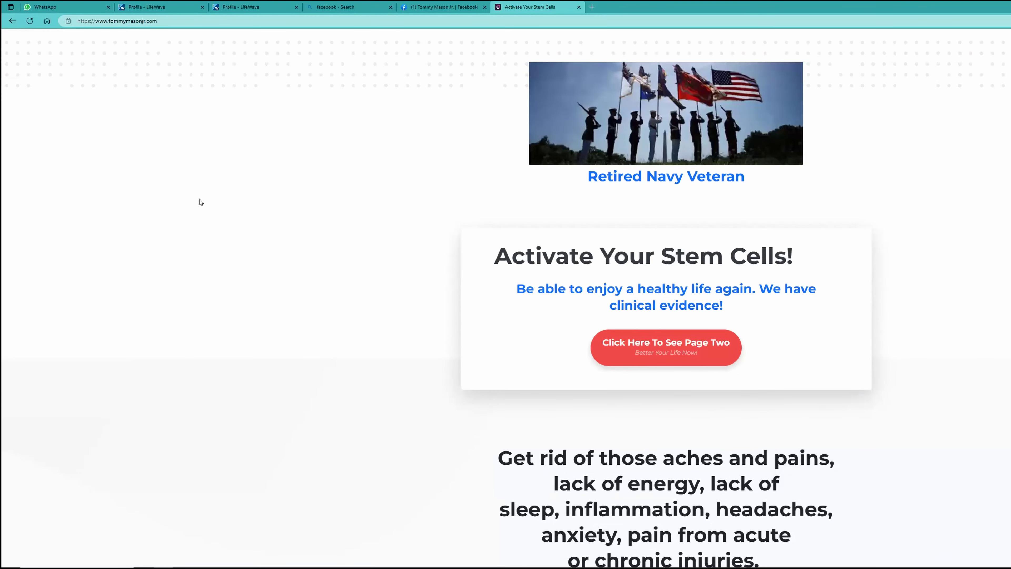
Copy the 'Activate Your Stem Cells' site's full https address and return to the Profile tab.
{"action": "left_click", "coordinate": [146, 22]}
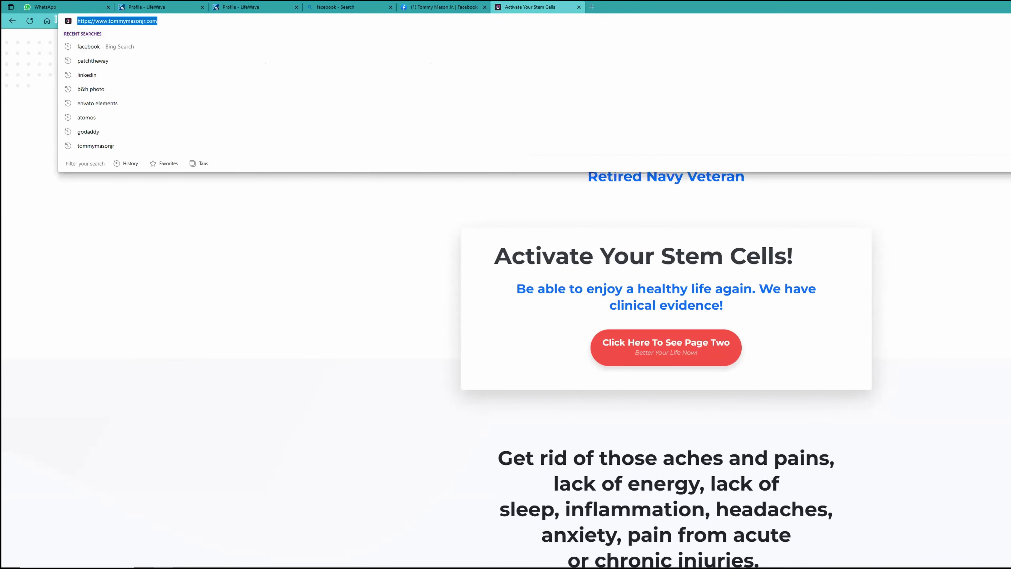
{"action": "right_click", "coordinate": [101, 23]}
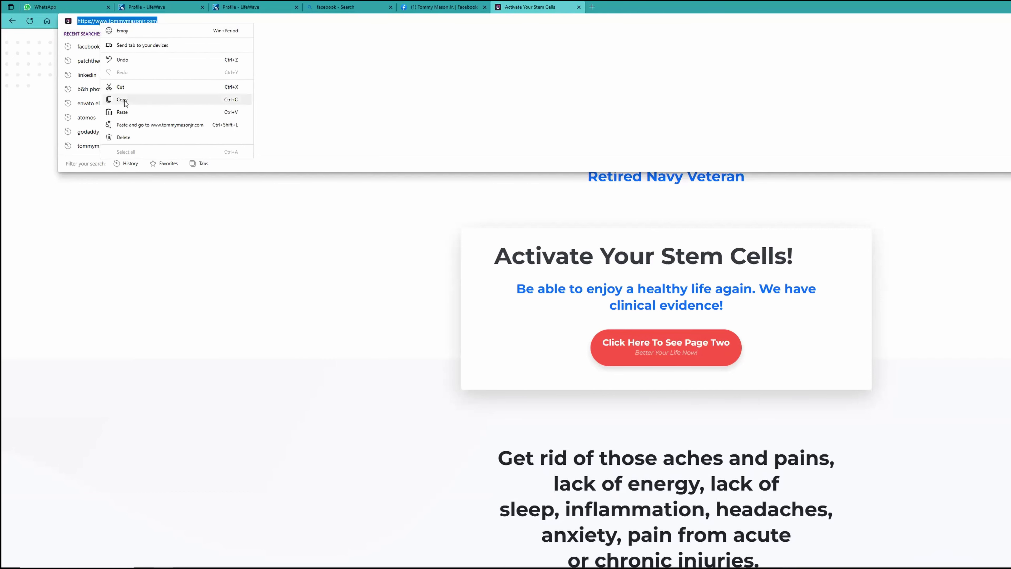
{"action": "left_click", "coordinate": [134, 98]}
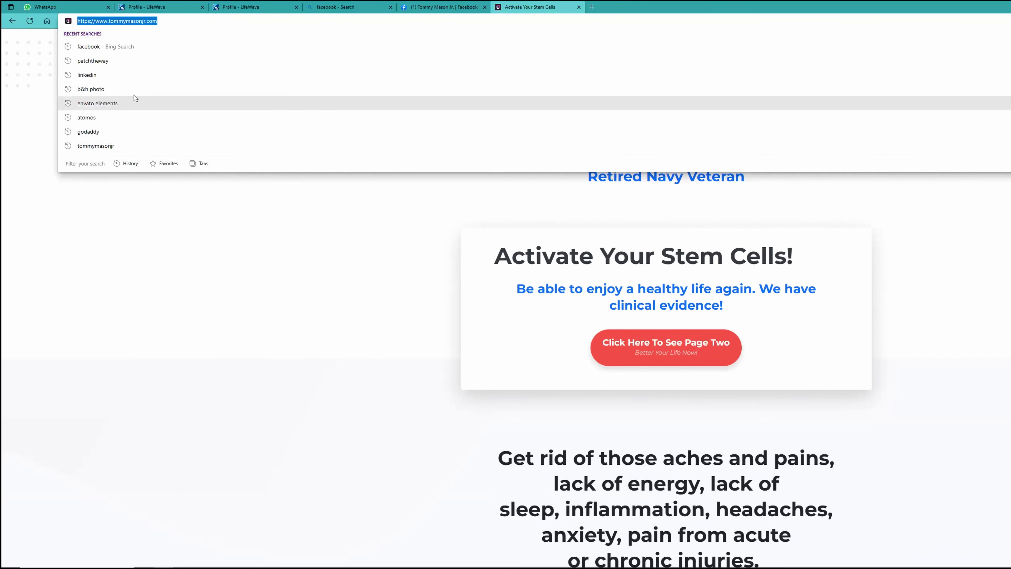
{"action": "left_click", "coordinate": [154, 8]}
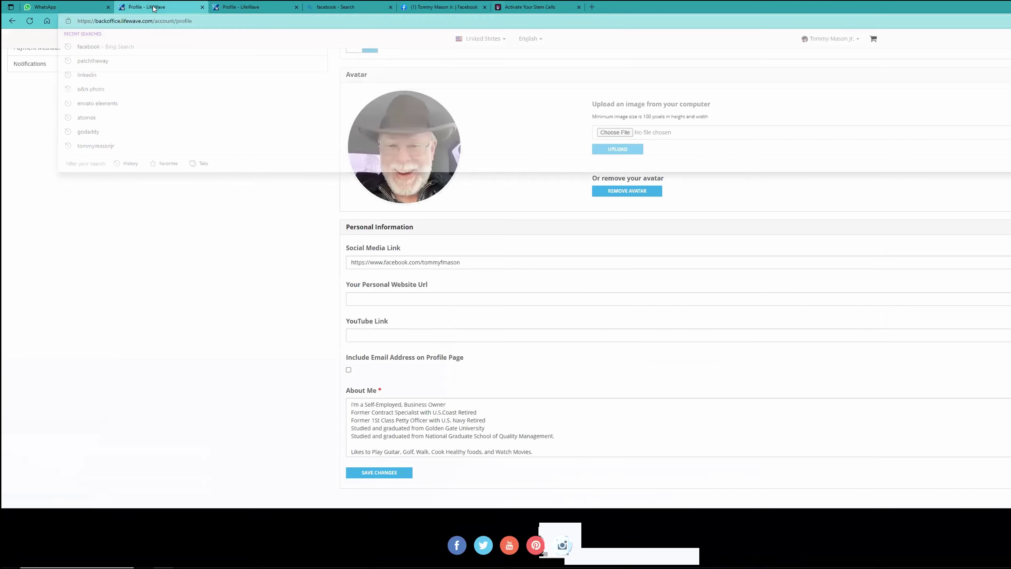
Replace Your Personal Website Url with the full https address, save, and open a fresh tab.
{"action": "right_click", "coordinate": [368, 298]}
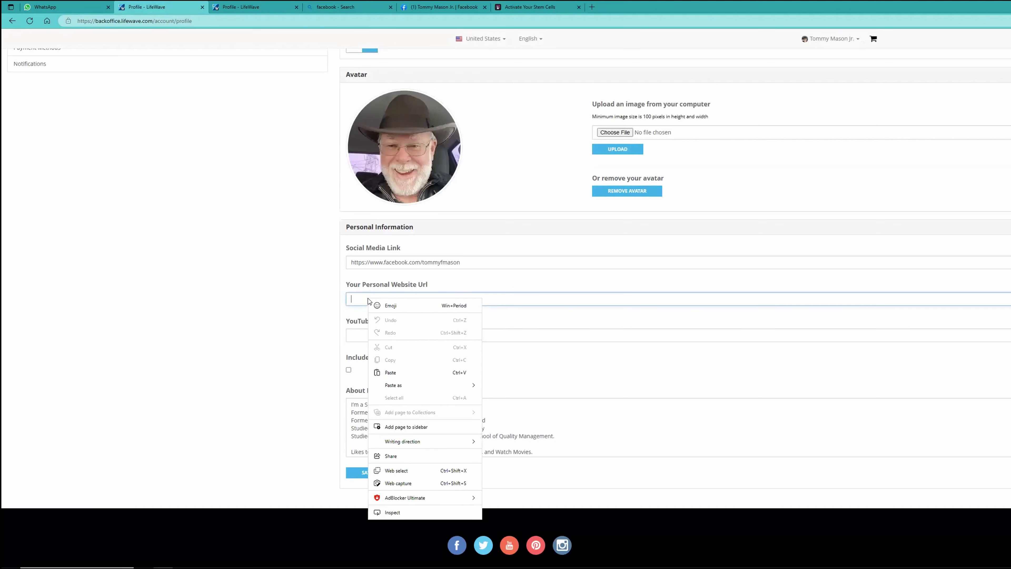
{"action": "left_click", "coordinate": [394, 373]}
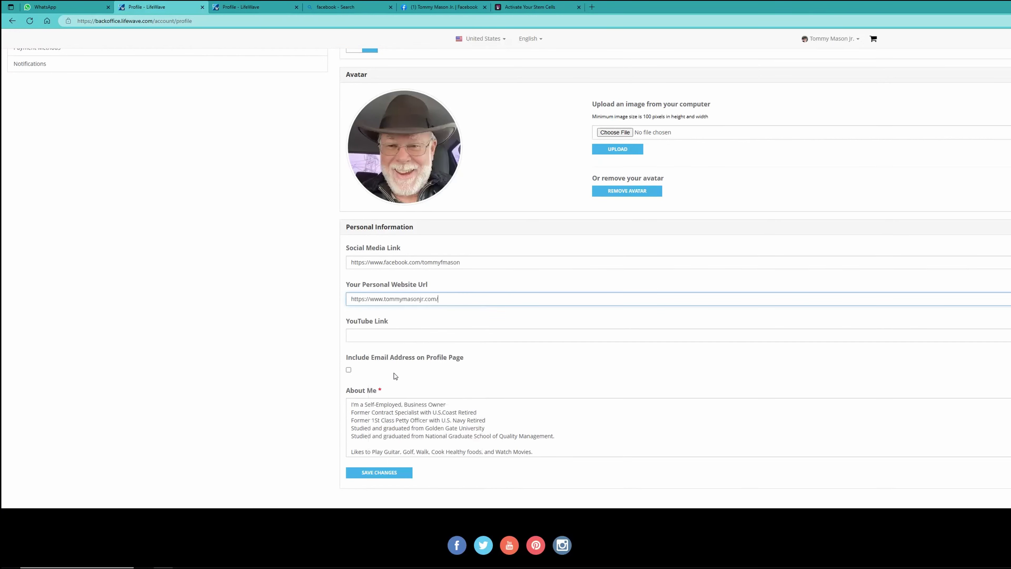
{"action": "left_click", "coordinate": [382, 473]}
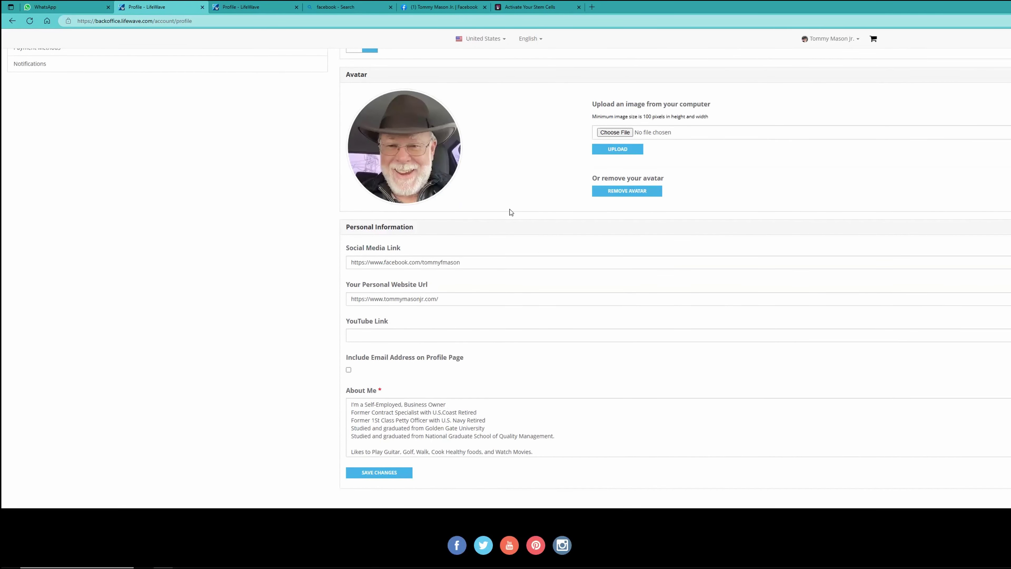
{"action": "left_click", "coordinate": [591, 12]}
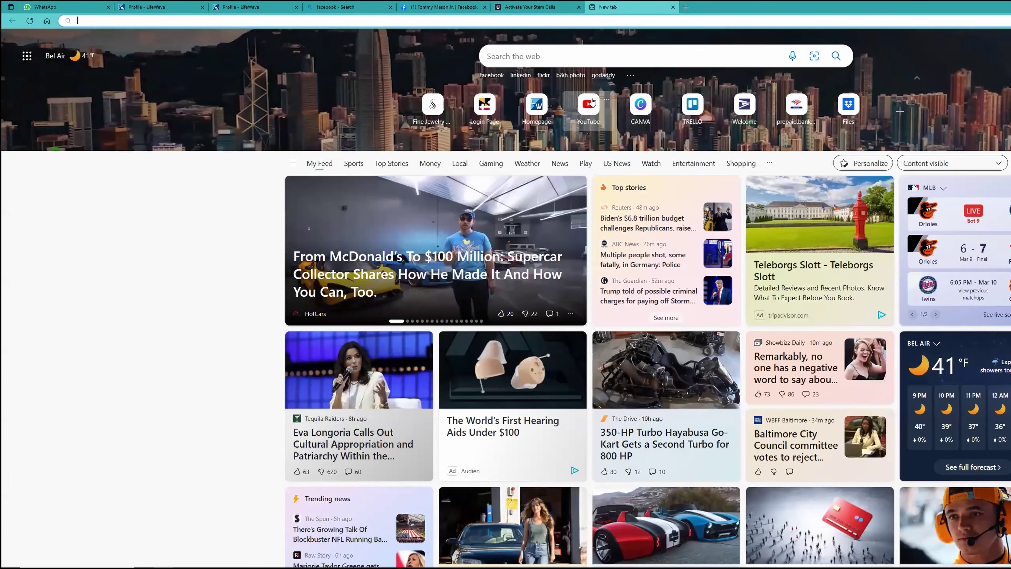
On YouTube, browse the Patch The Way channel's videos and open Shoulder Pain Diminished in Seconds.
{"action": "left_click", "coordinate": [588, 106]}
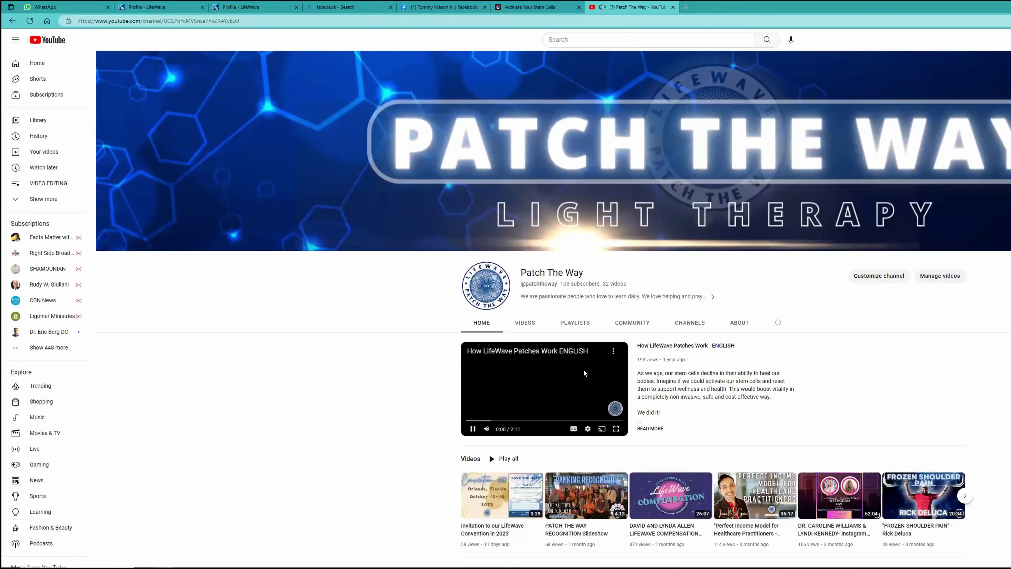
{"action": "left_click", "coordinate": [473, 428]}
{"action": "scroll", "coordinate": [479, 428], "scroll_direction": "down", "scroll_amount": 4}
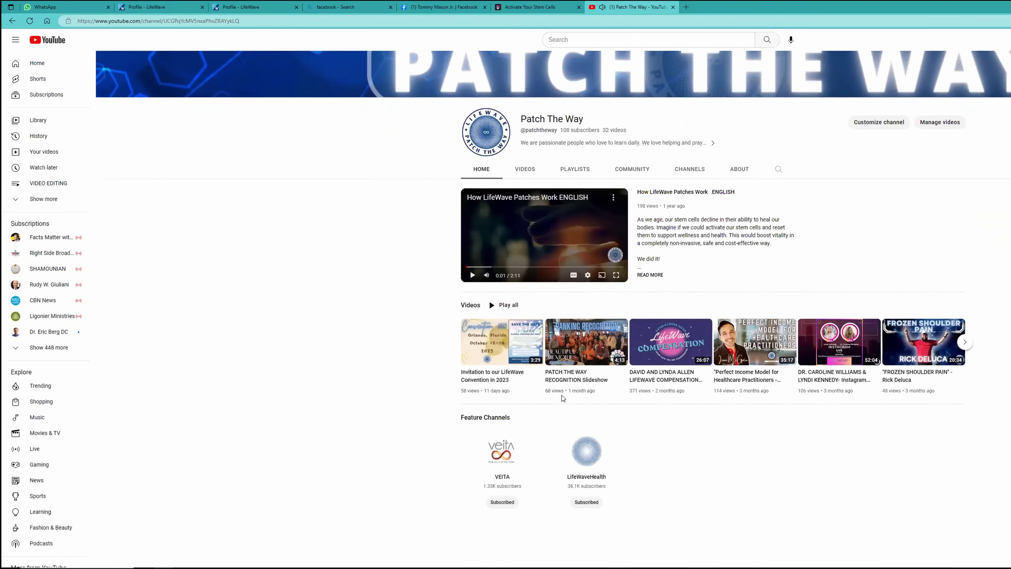
{"action": "left_click", "coordinate": [524, 161]}
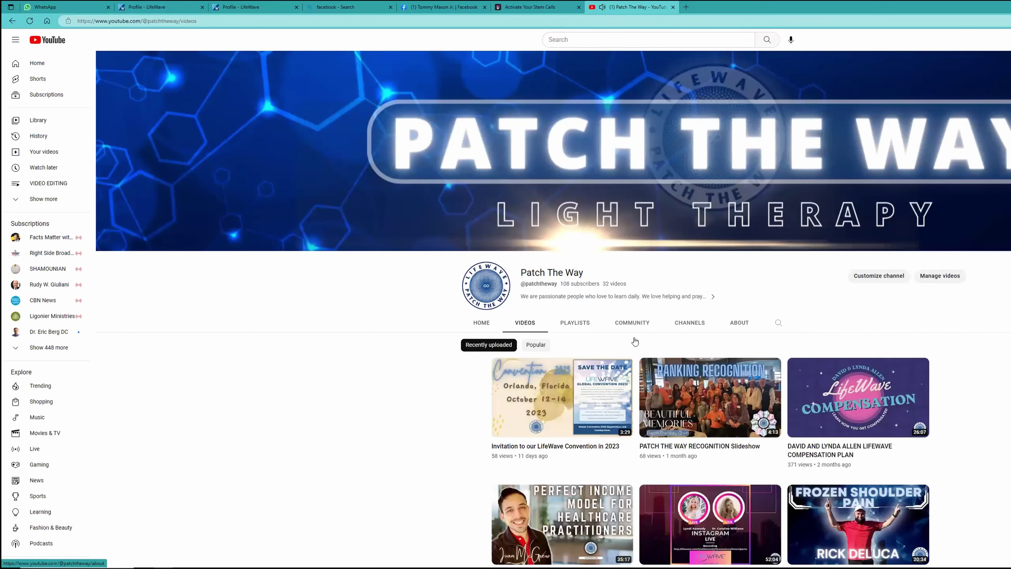
{"action": "scroll", "coordinate": [669, 384], "scroll_direction": "down", "scroll_amount": 10}
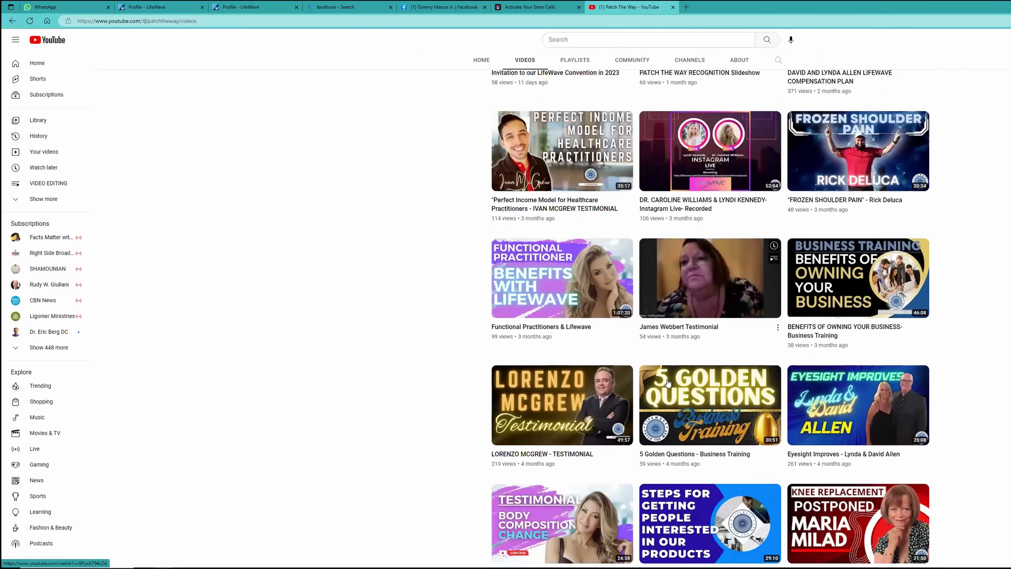
{"action": "scroll", "coordinate": [667, 382], "scroll_direction": "down", "scroll_amount": 6}
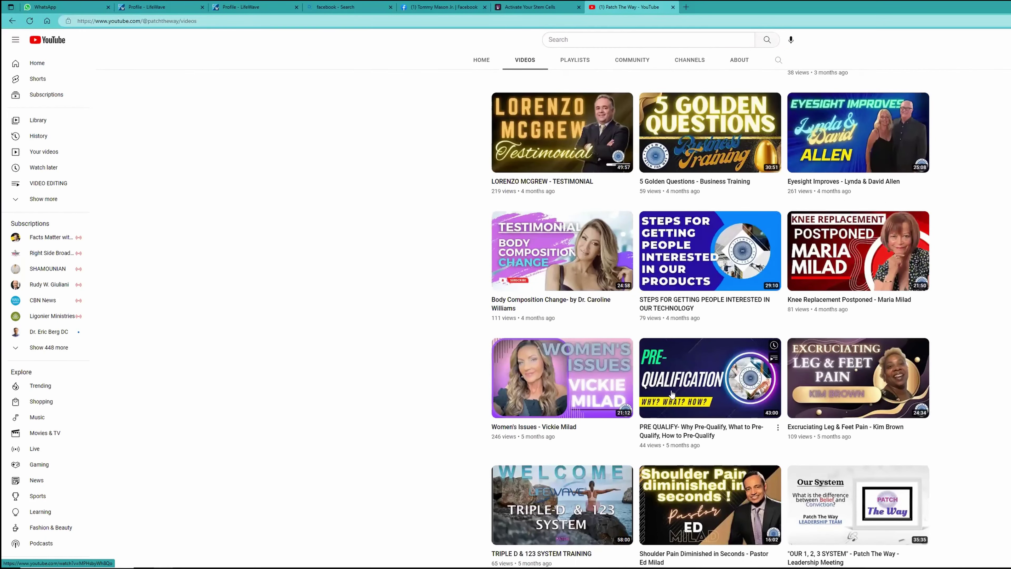
{"action": "left_click", "coordinate": [737, 487]}
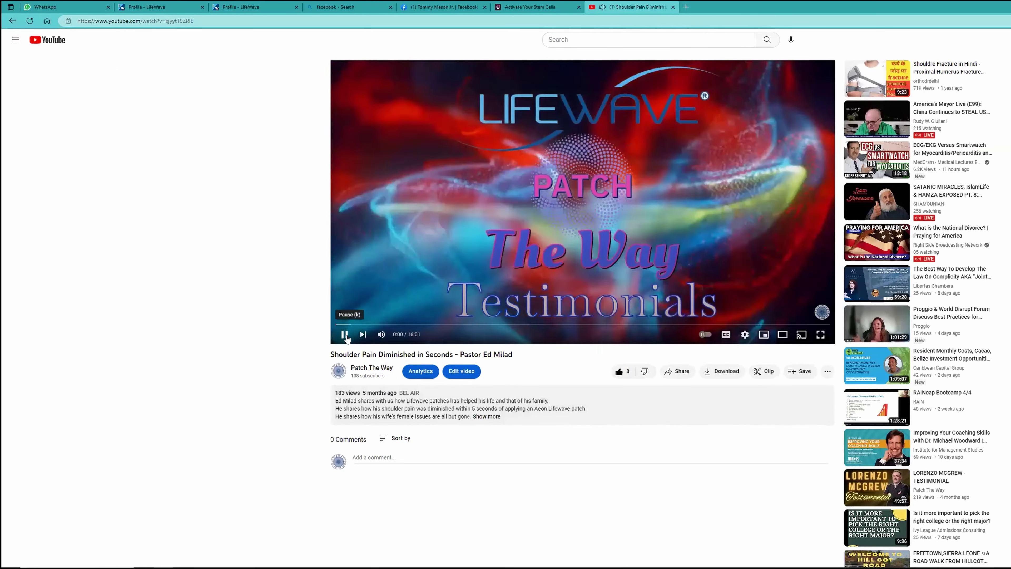
{"action": "left_click", "coordinate": [629, 329]}
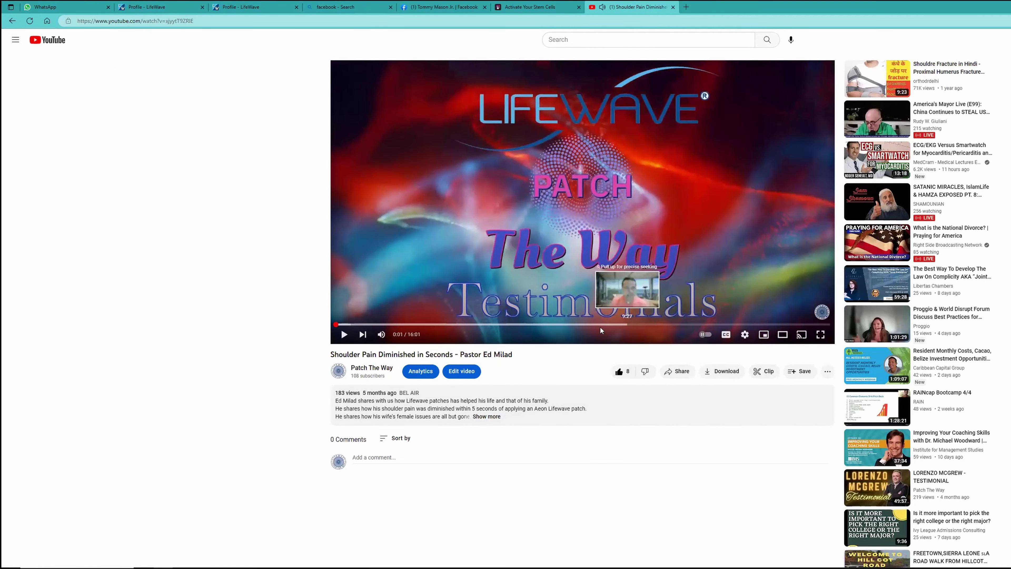
{"action": "left_click", "coordinate": [200, 22]}
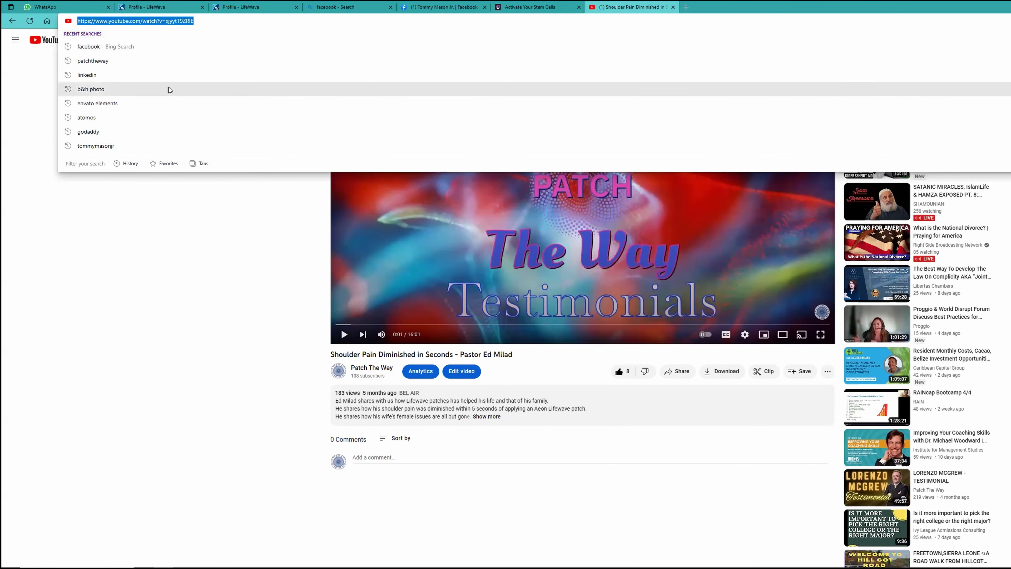
{"action": "left_click", "coordinate": [214, 246]}
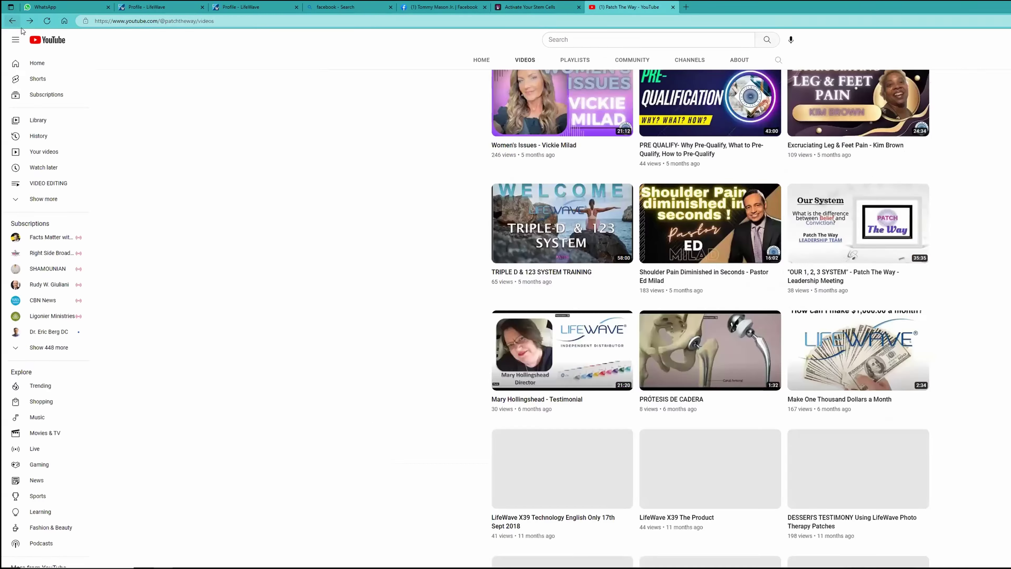
Open the Eyesight Improves - Lynda & David Allen video and copy its web address.
{"action": "left_click", "coordinate": [12, 21]}
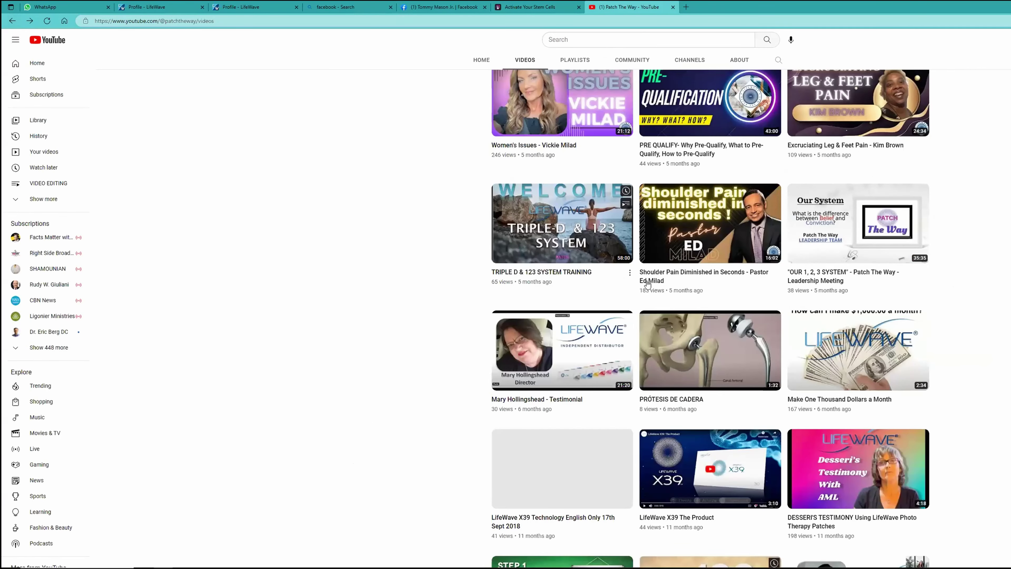
{"action": "scroll", "coordinate": [657, 286], "scroll_direction": "up", "scroll_amount": 3}
{"action": "scroll", "coordinate": [658, 285], "scroll_direction": "up", "scroll_amount": 6}
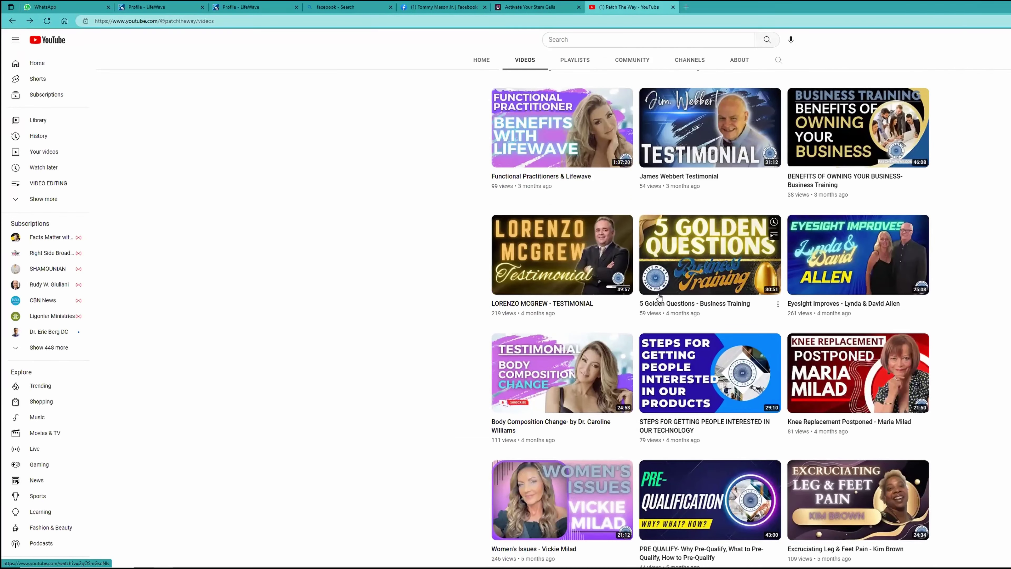
{"action": "left_click", "coordinate": [865, 250]}
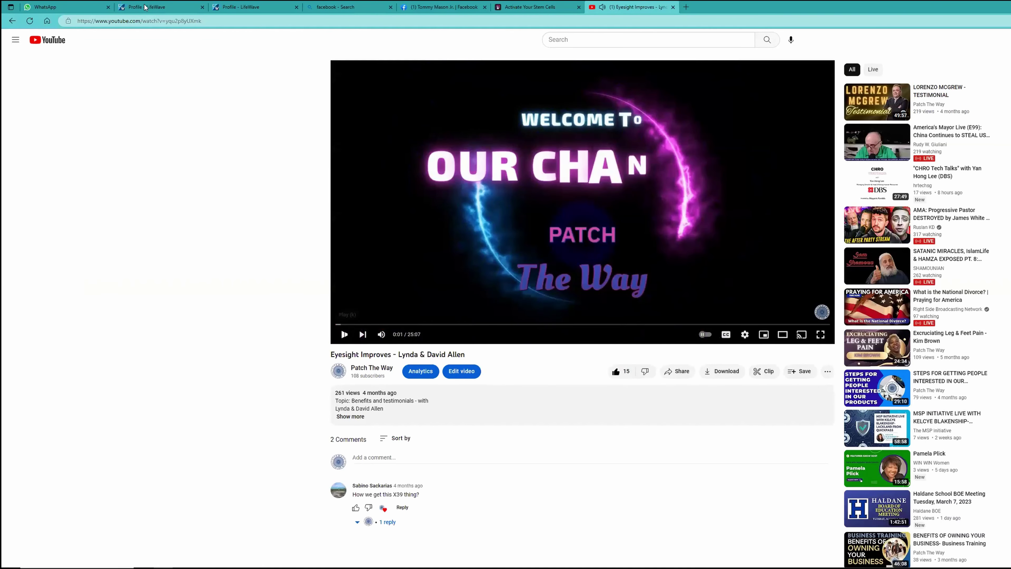
{"action": "left_click", "coordinate": [189, 22]}
{"action": "right_click", "coordinate": [189, 22]}
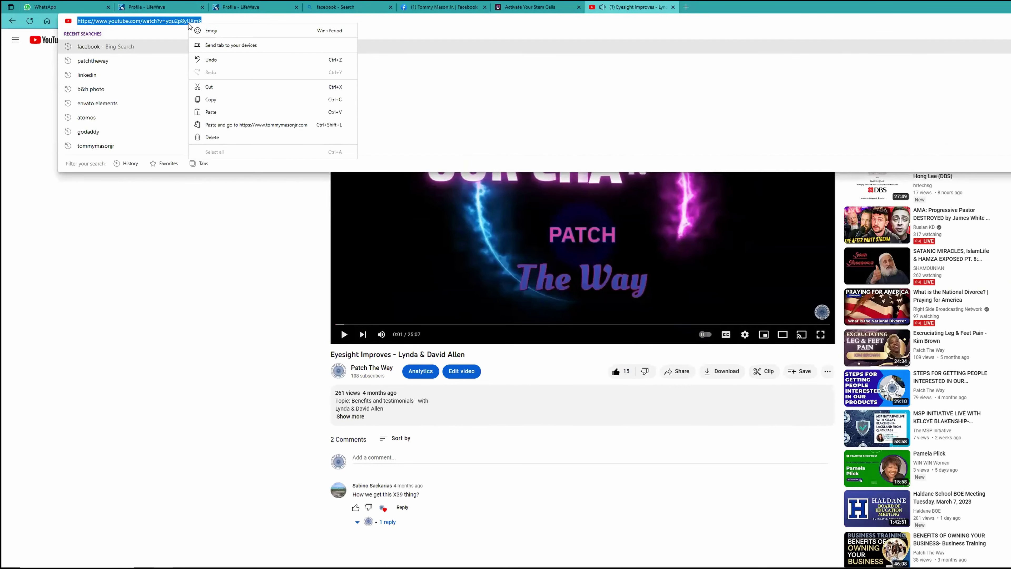
{"action": "left_click", "coordinate": [211, 100]}
{"action": "left_click", "coordinate": [171, 8]}
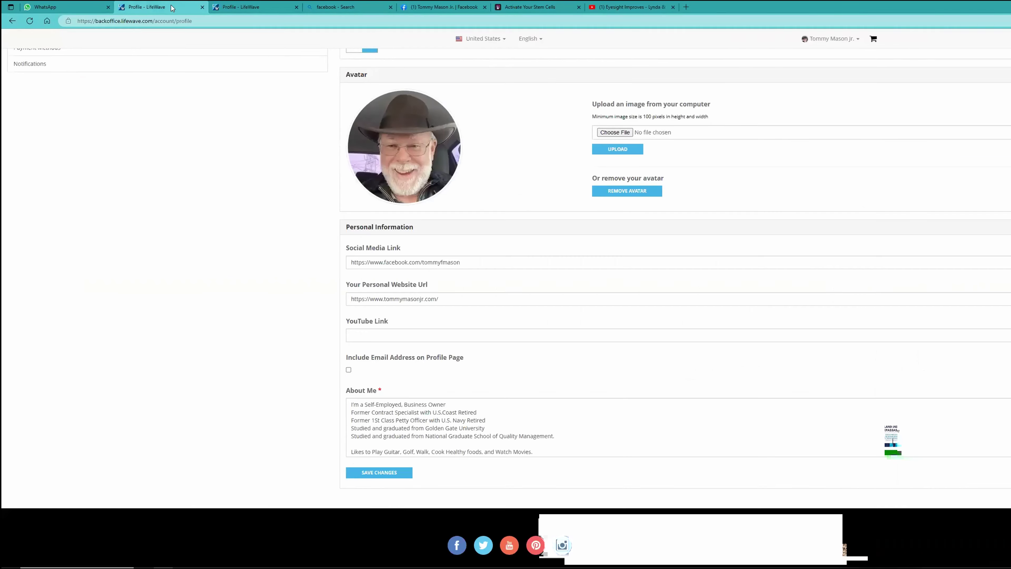
Paste the Eyesight Improves video URL into YouTube Link and tick Include Email Address on Profile Page.
{"action": "left_click", "coordinate": [373, 334]}
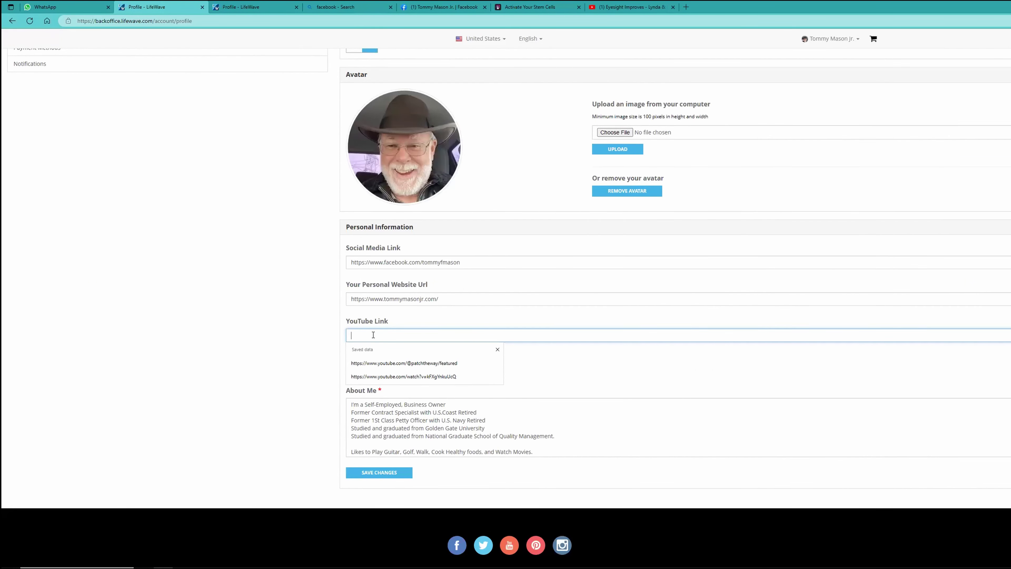
{"action": "right_click", "coordinate": [373, 335]}
{"action": "left_click", "coordinate": [401, 411]}
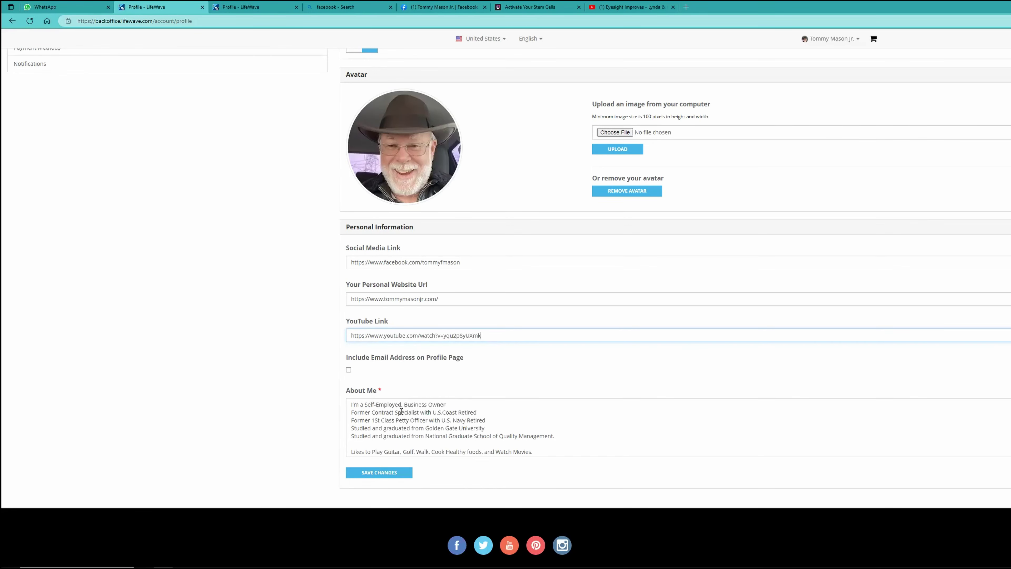
{"action": "left_click", "coordinate": [616, 368]}
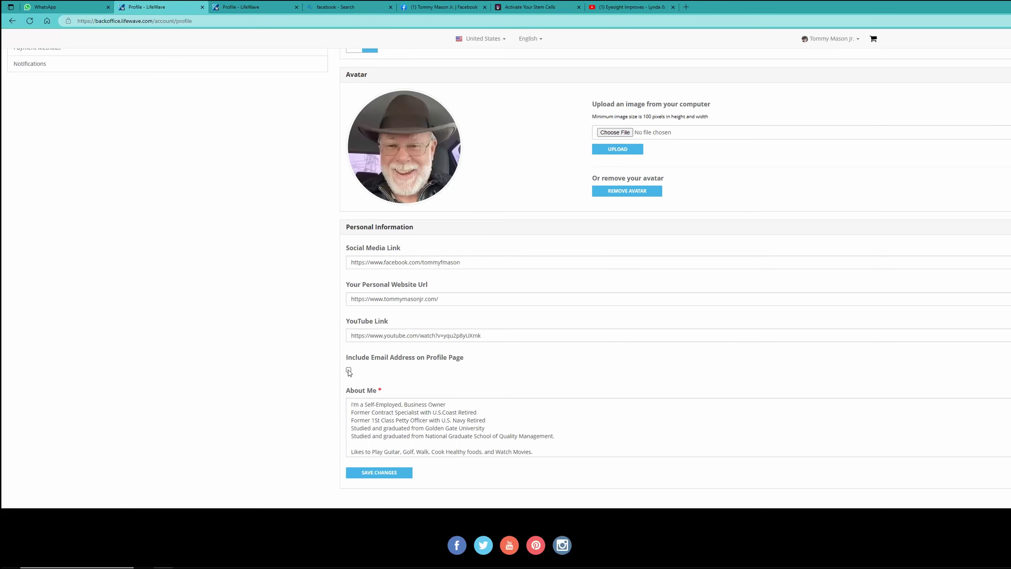
{"action": "left_click", "coordinate": [348, 371]}
{"action": "scroll", "coordinate": [537, 369], "scroll_direction": "up", "scroll_amount": 3}
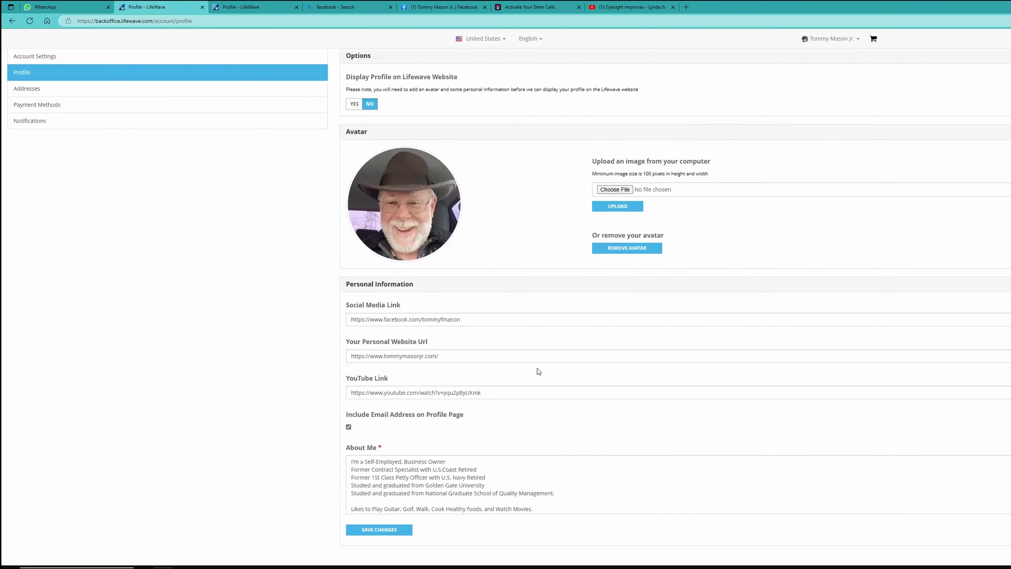
Save the profile changes and view the profile summary page.
{"action": "scroll", "coordinate": [619, 330], "scroll_direction": "up", "scroll_amount": 2}
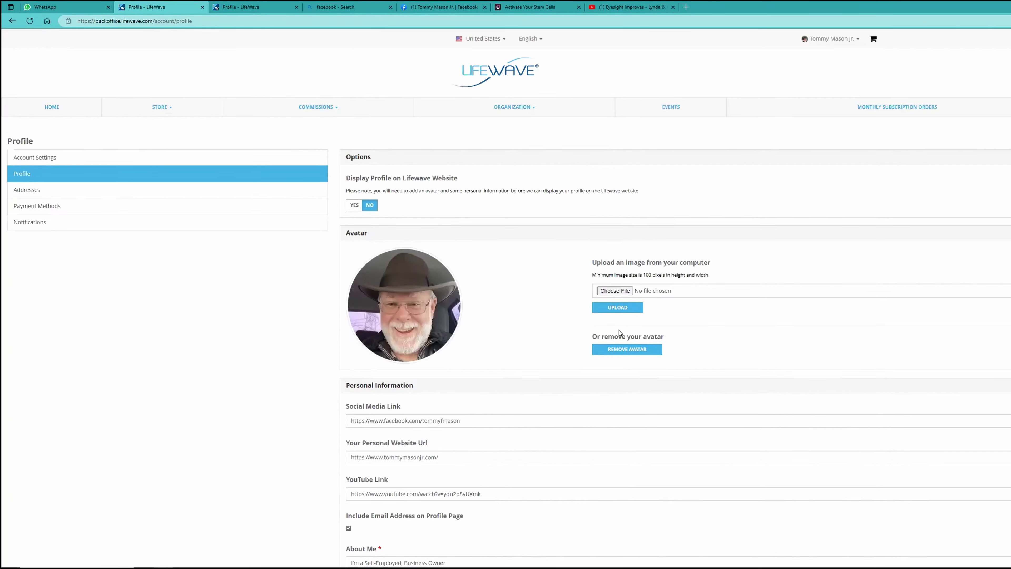
{"action": "scroll", "coordinate": [477, 421], "scroll_direction": "down", "scroll_amount": 8}
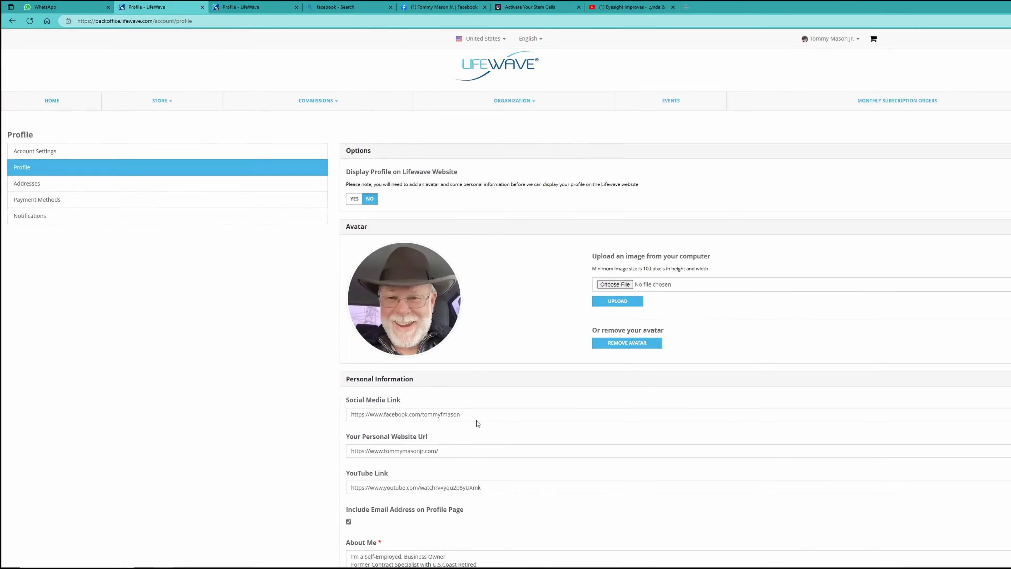
{"action": "left_click", "coordinate": [379, 311]}
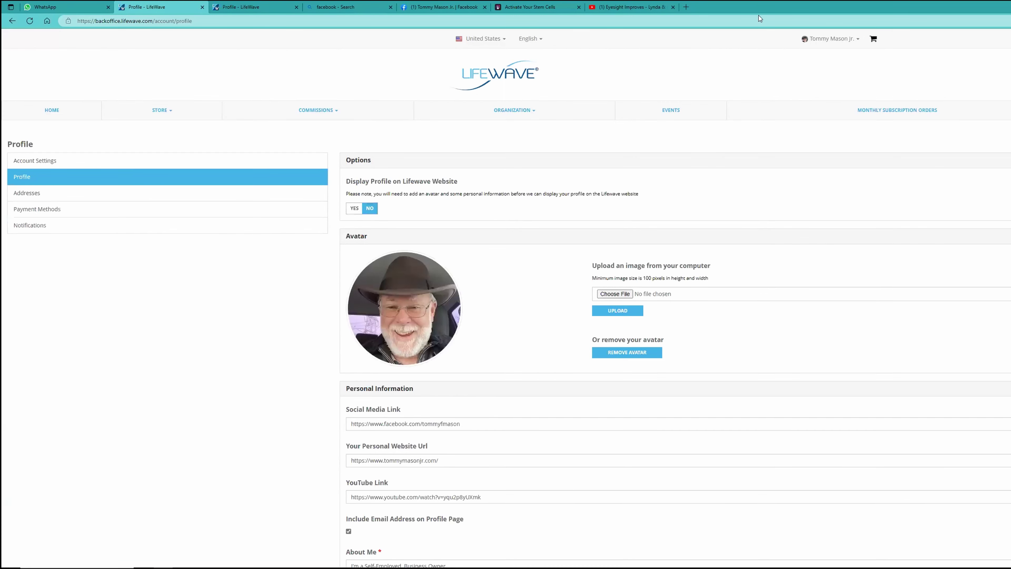
{"action": "left_click", "coordinate": [836, 39]}
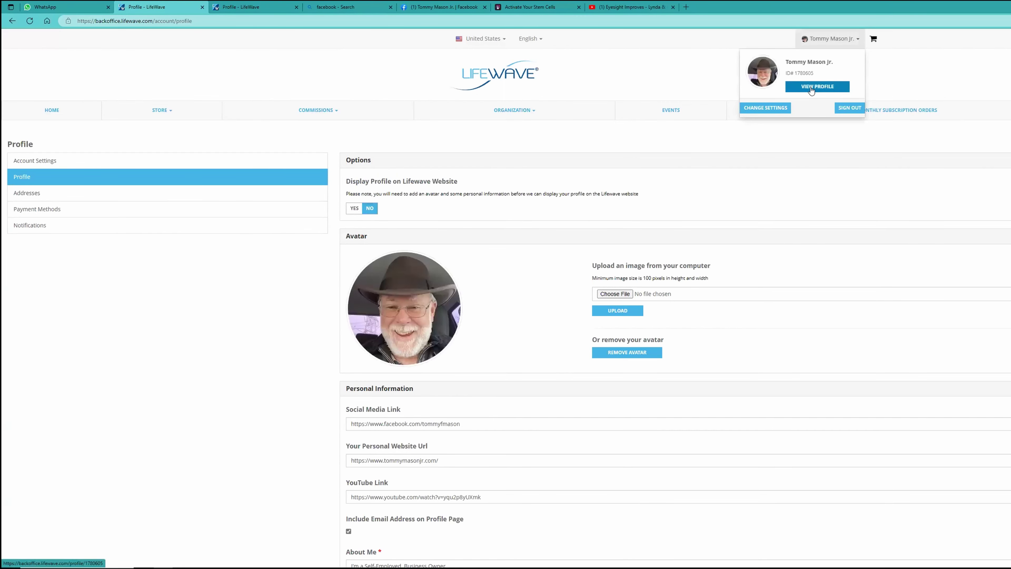
{"action": "left_click", "coordinate": [810, 87]}
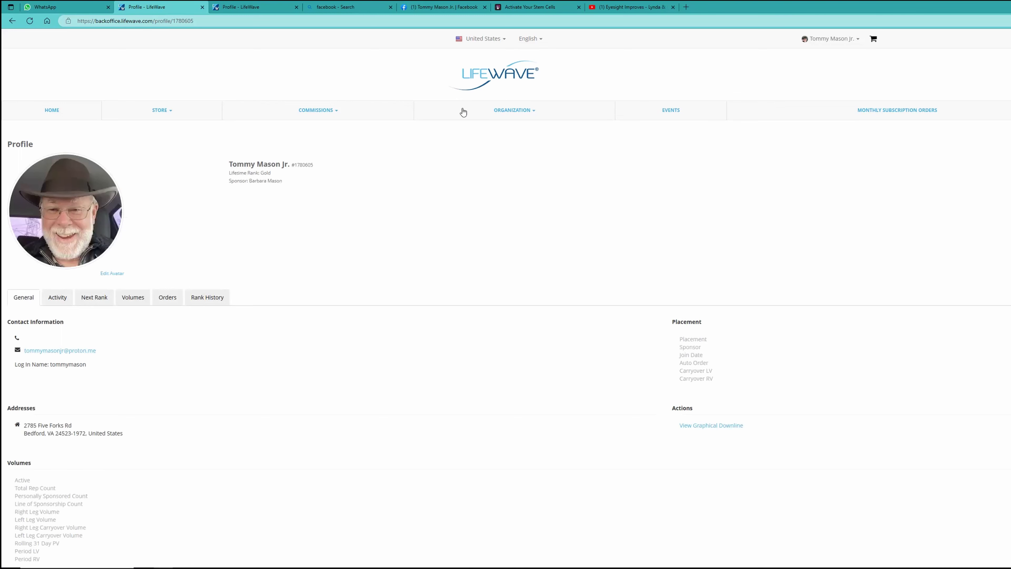
Switch to the other Profile - LifeWave tab, whose YouTube link is still empty.
{"action": "left_click", "coordinate": [251, 8]}
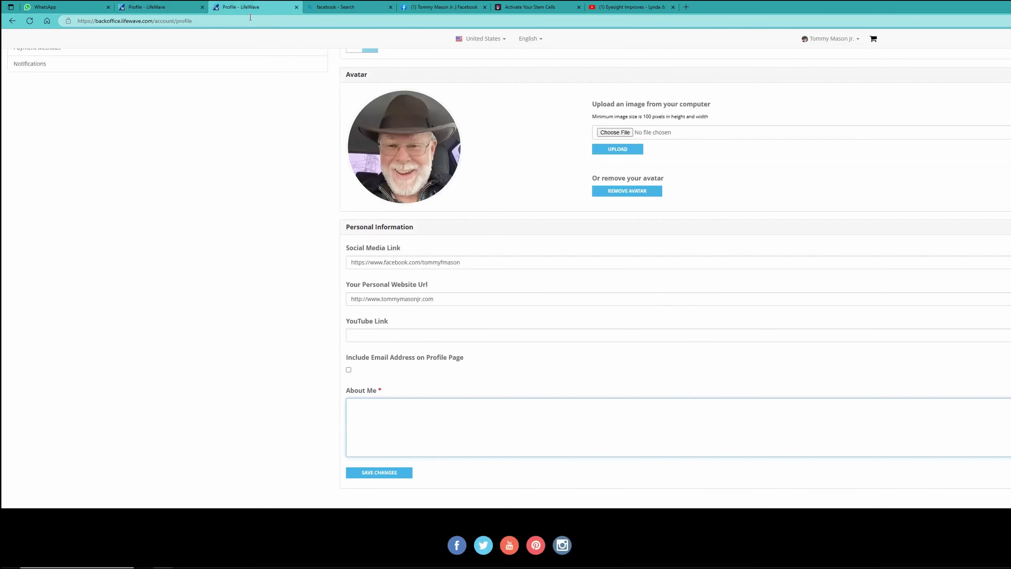
{"action": "left_click", "coordinate": [542, 3]}
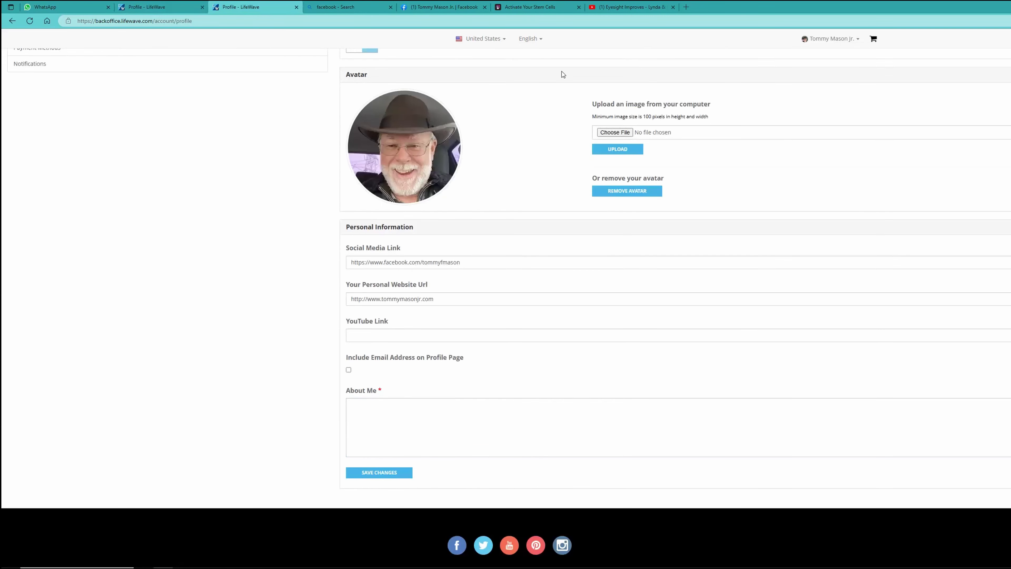
{"action": "scroll", "coordinate": [290, 144], "scroll_direction": "up", "scroll_amount": 4}
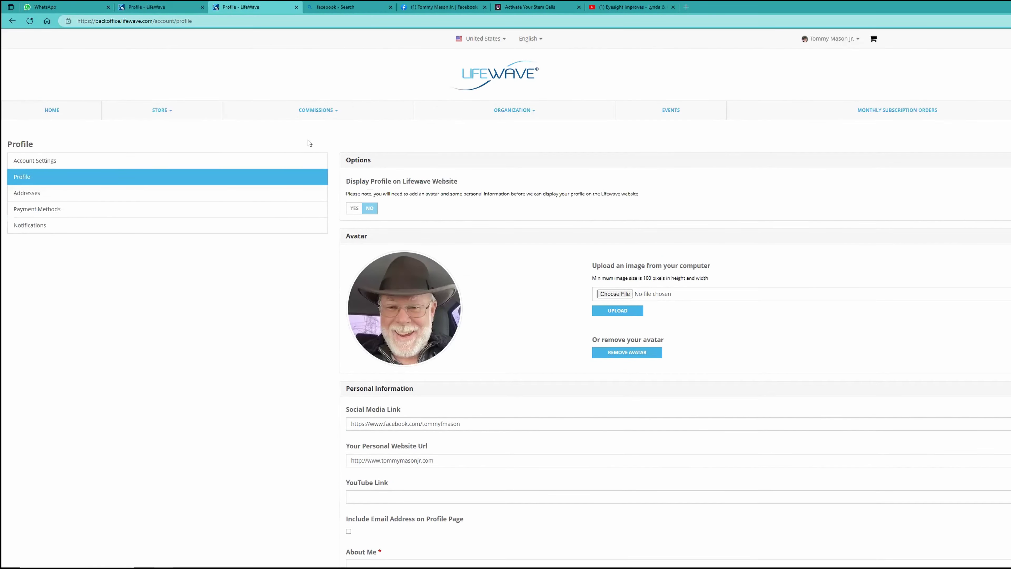
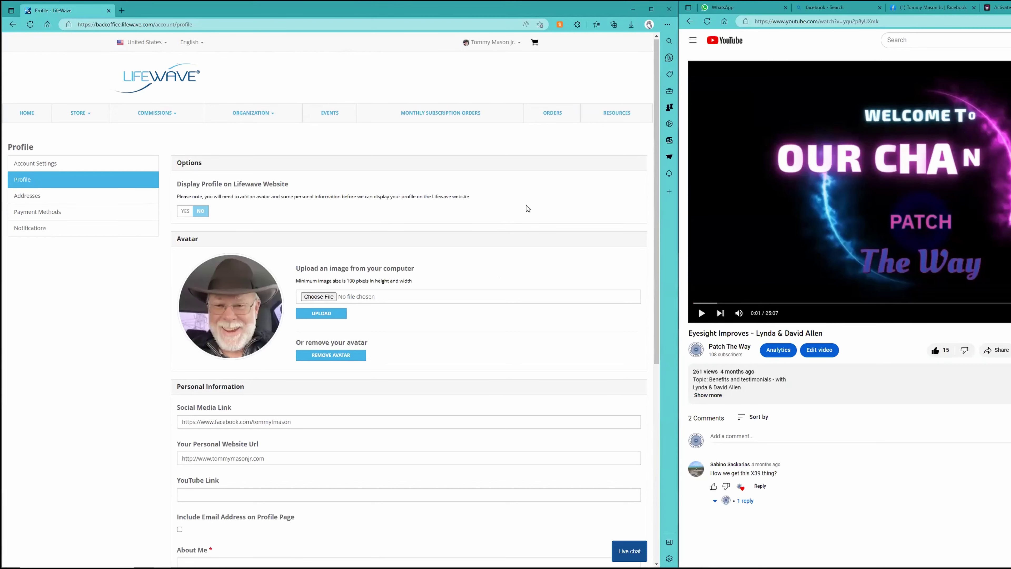
Scroll down the Profile page to the Personal Information section with the empty YouTube Link and About Me fields.
{"action": "scroll", "coordinate": [442, 315], "scroll_direction": "down", "scroll_amount": 4}
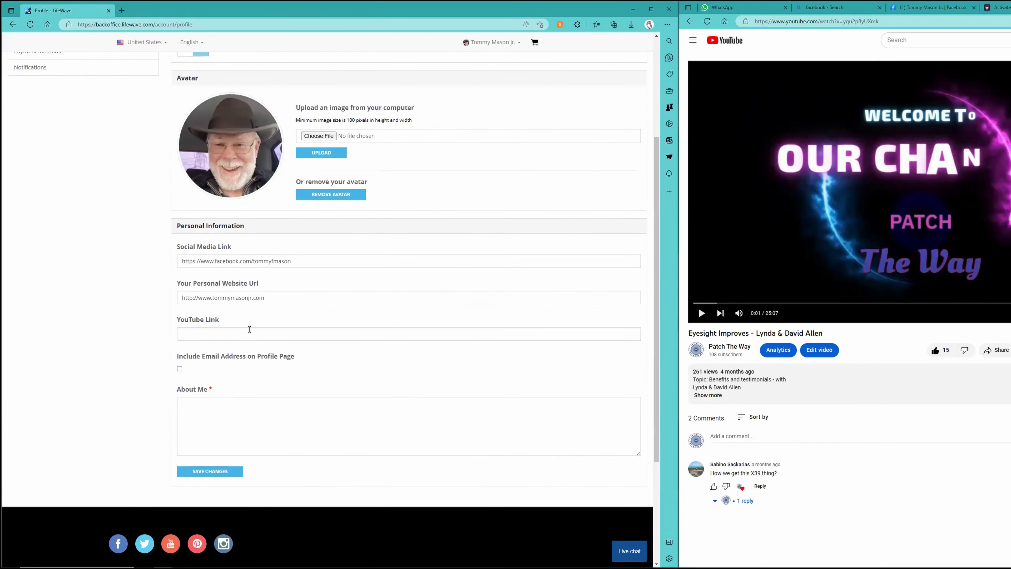
Copy the YouTube video's web address from the YouTube window's address bar.
{"action": "left_click", "coordinate": [755, 20]}
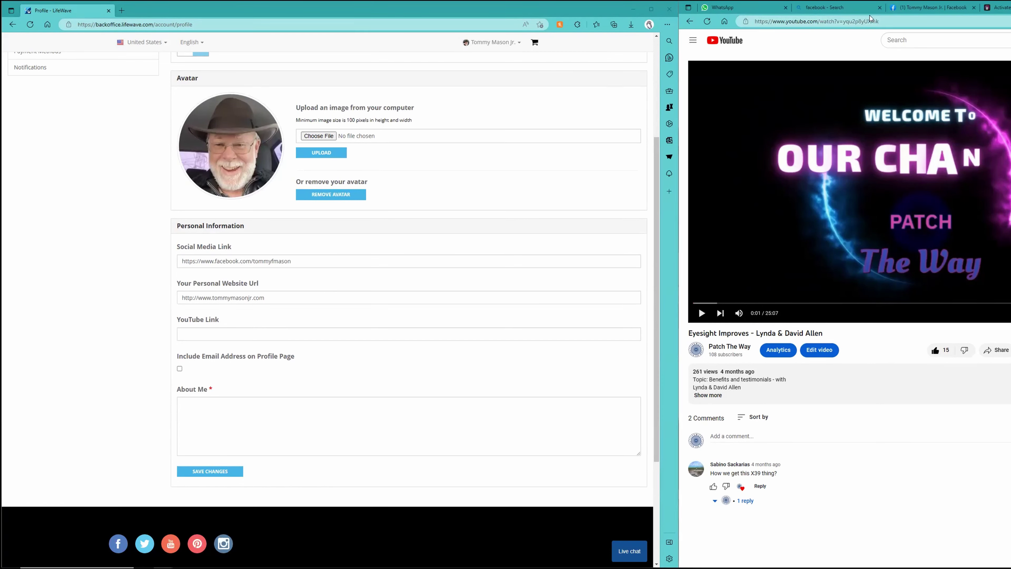
{"action": "left_click", "coordinate": [870, 25]}
{"action": "left_click_drag", "start_coordinate": [887, 22], "coordinate": [745, 28]}
{"action": "right_click", "coordinate": [791, 25]}
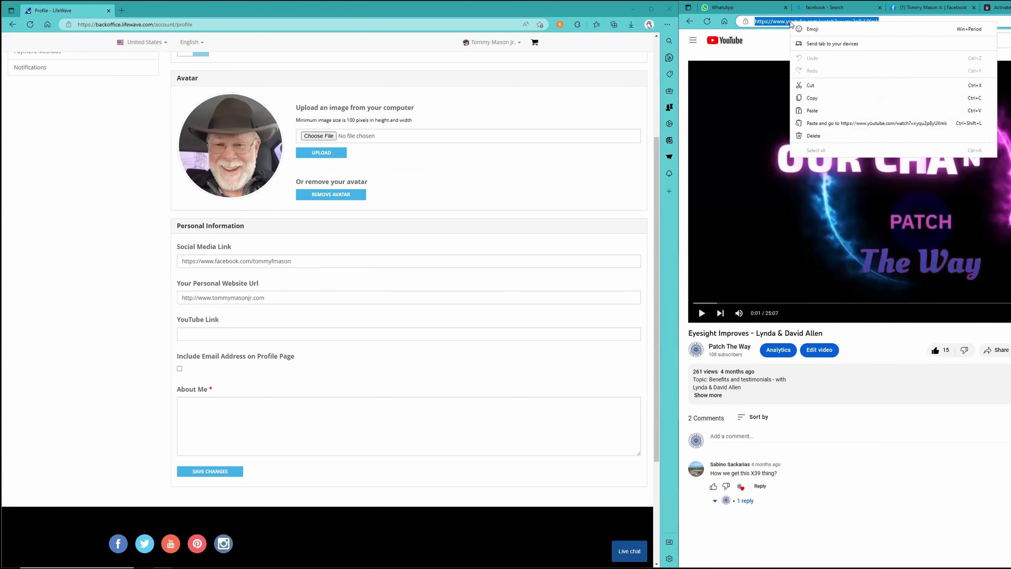
Paste the video address into the YouTube Link field and save the profile.
{"action": "scroll", "coordinate": [273, 325], "scroll_direction": "down", "scroll_amount": 2}
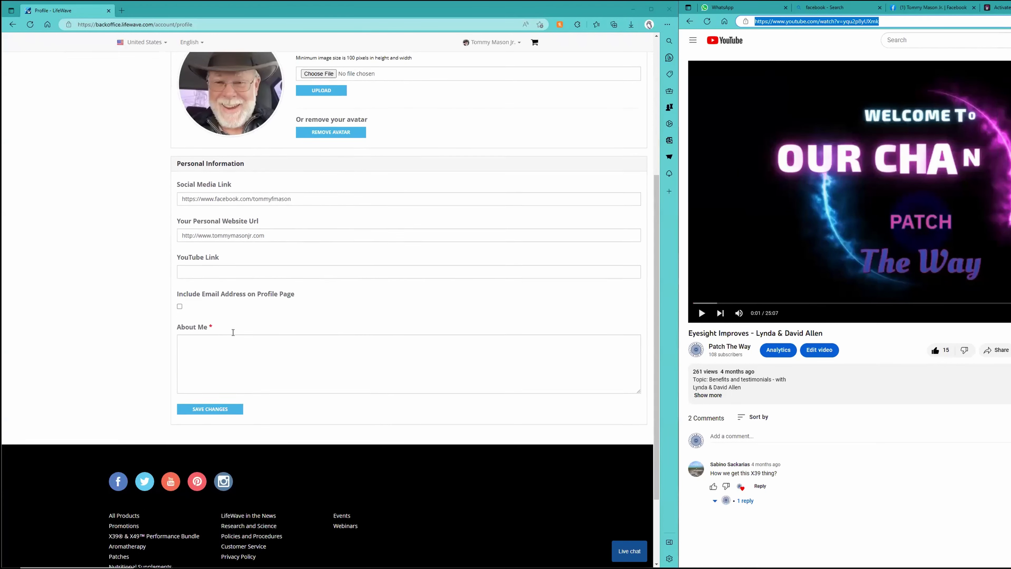
{"action": "left_click", "coordinate": [211, 254]}
{"action": "right_click", "coordinate": [210, 256]}
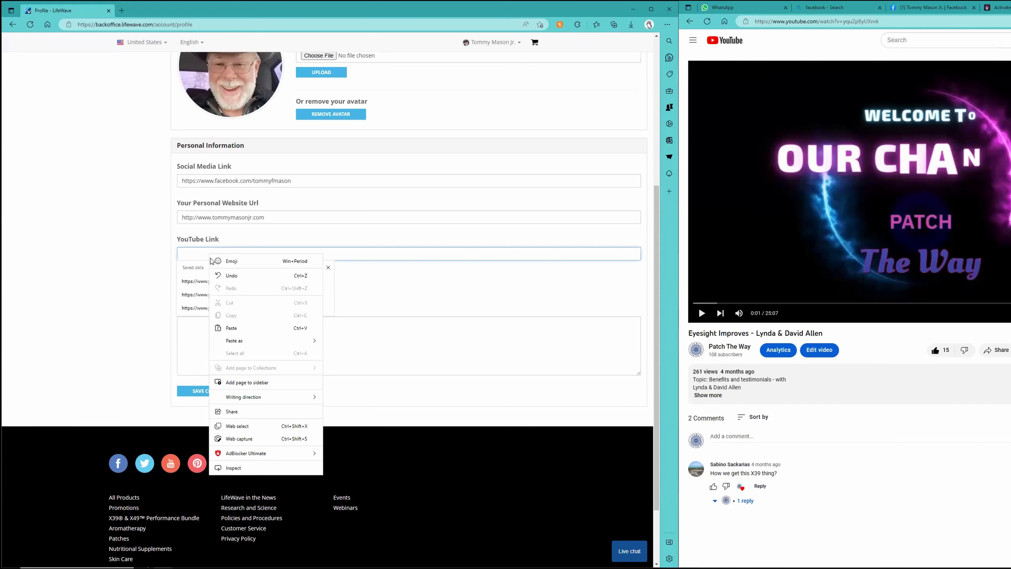
{"action": "left_click", "coordinate": [231, 328]}
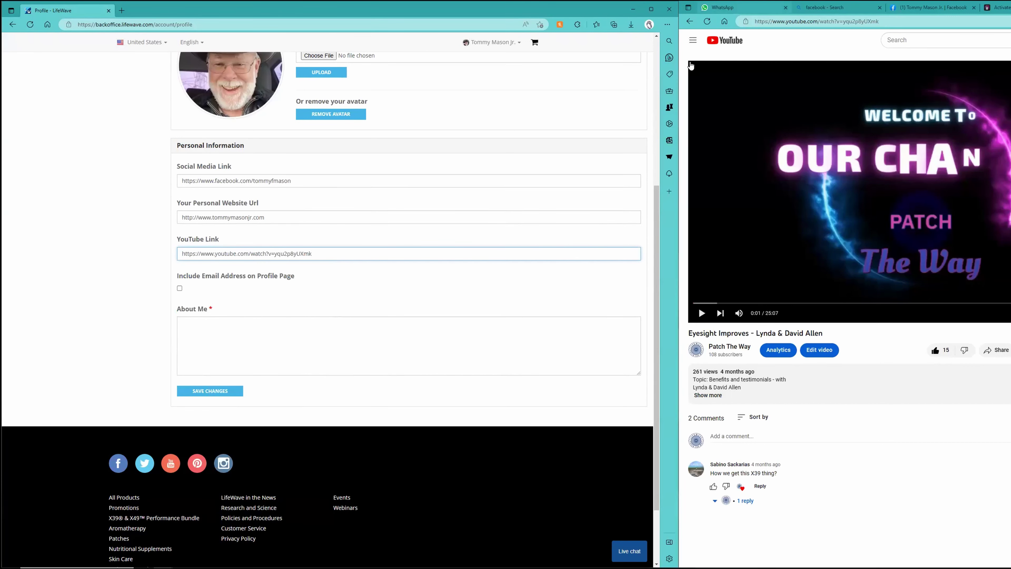
{"action": "left_click", "coordinate": [278, 342]}
{"action": "left_click", "coordinate": [208, 393]}
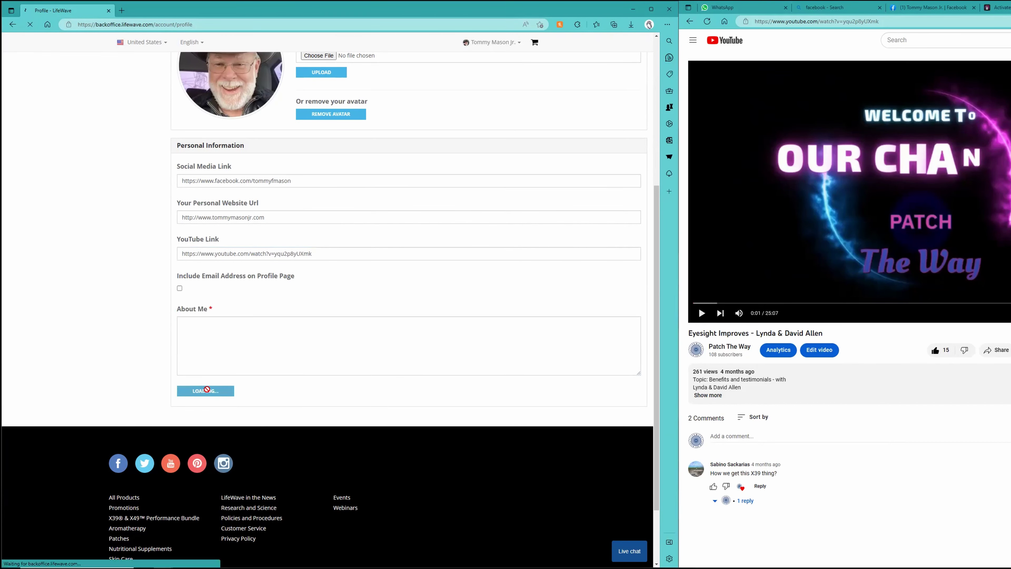
{"action": "scroll", "coordinate": [219, 385], "scroll_direction": "down", "scroll_amount": 3}
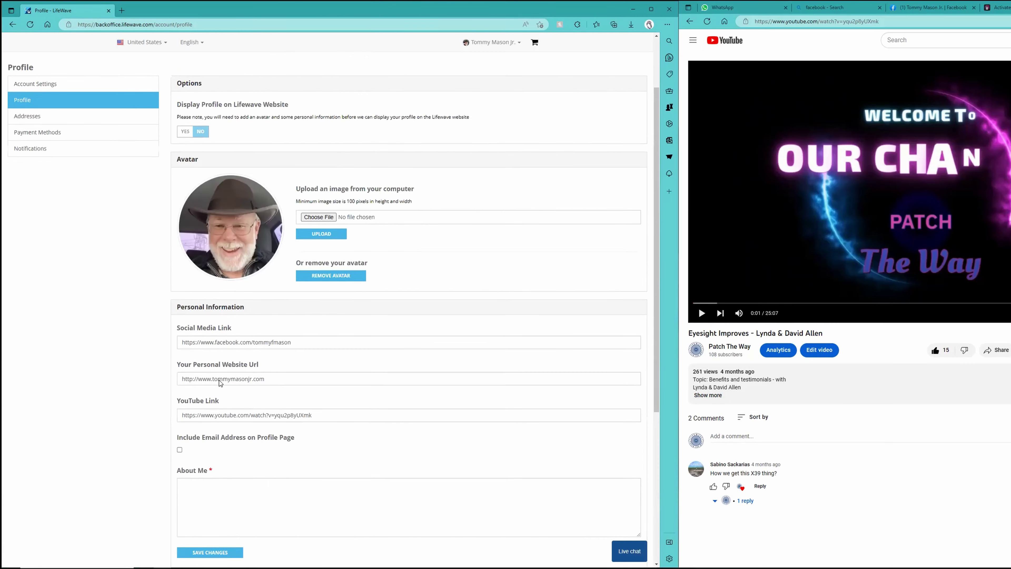
Copy the forwarded business-owner bio text from the WhatsApp chat.
{"action": "left_click", "coordinate": [728, 7]}
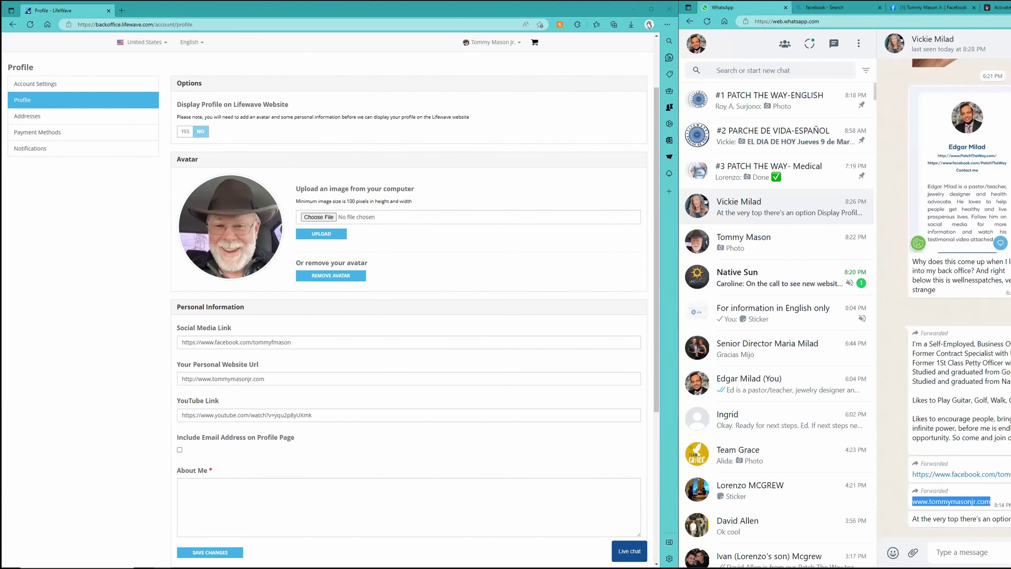
{"action": "left_click_drag", "start_coordinate": [995, 438], "coordinate": [915, 343]}
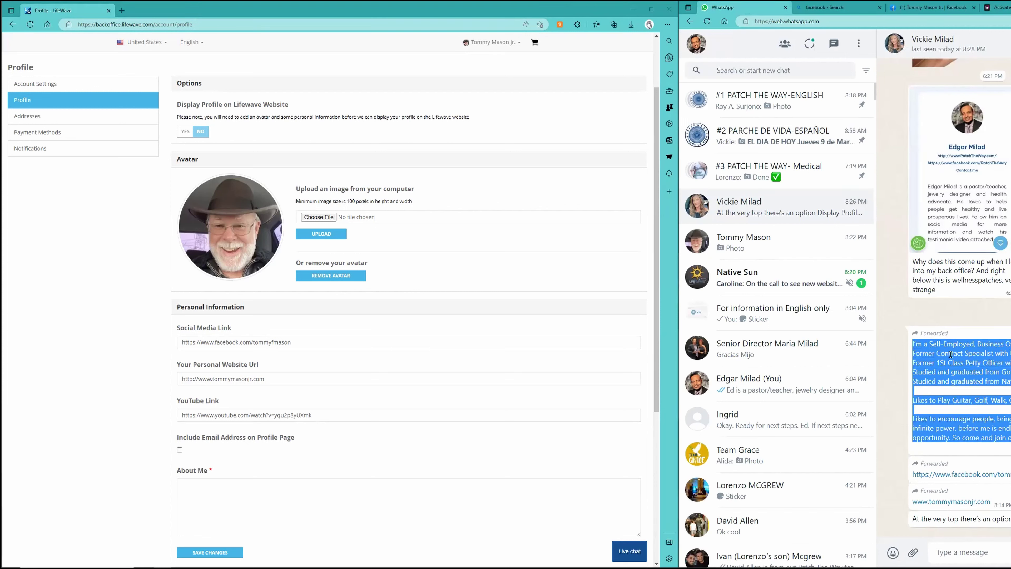
{"action": "right_click", "coordinate": [957, 416]}
{"action": "left_click", "coordinate": [915, 425]}
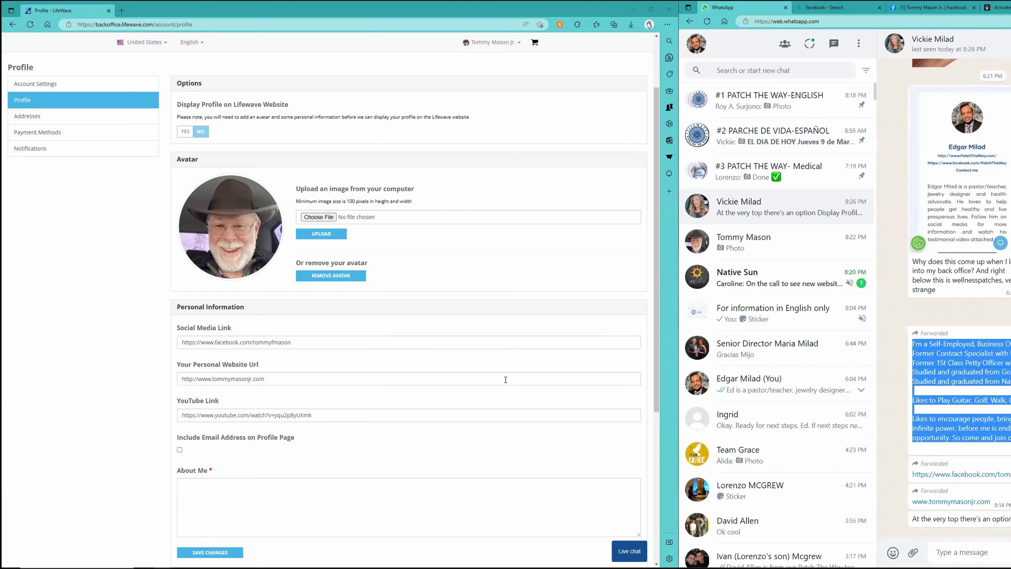
Paste the bio into About Me, tick Include Email Address on Profile Page, and save.
{"action": "left_click", "coordinate": [228, 489]}
{"action": "right_click", "coordinate": [228, 489]}
{"action": "left_click", "coordinate": [251, 344]}
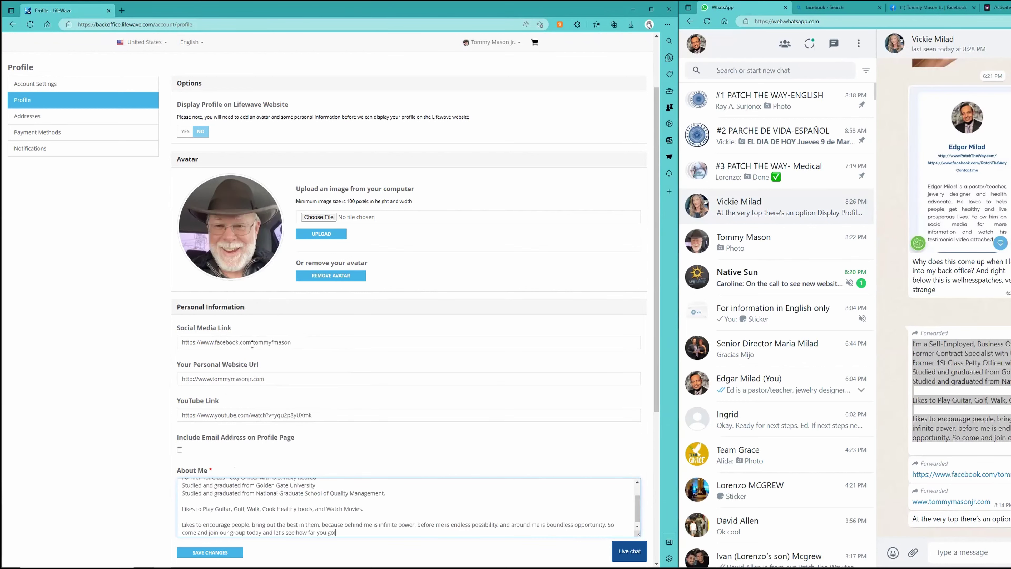
{"action": "left_click", "coordinate": [180, 451]}
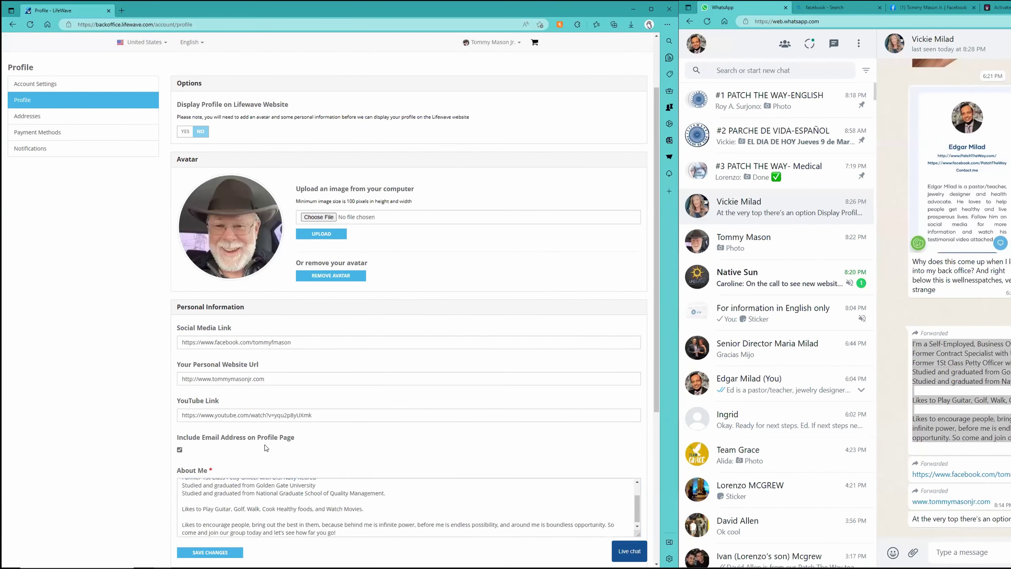
{"action": "scroll", "coordinate": [266, 447], "scroll_direction": "up", "scroll_amount": 2}
{"action": "scroll", "coordinate": [255, 462], "scroll_direction": "down", "scroll_amount": 2}
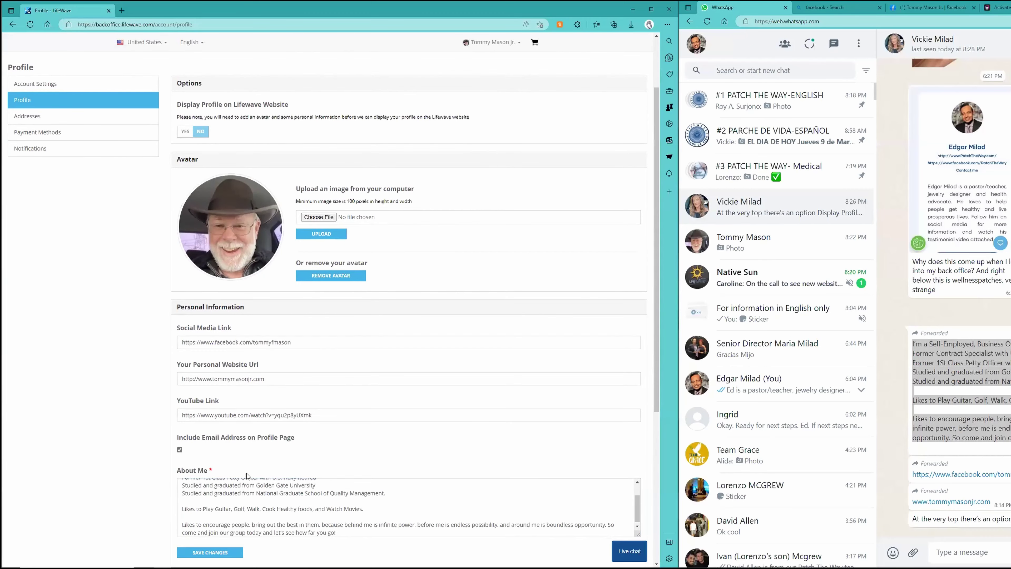
{"action": "left_click", "coordinate": [219, 552]}
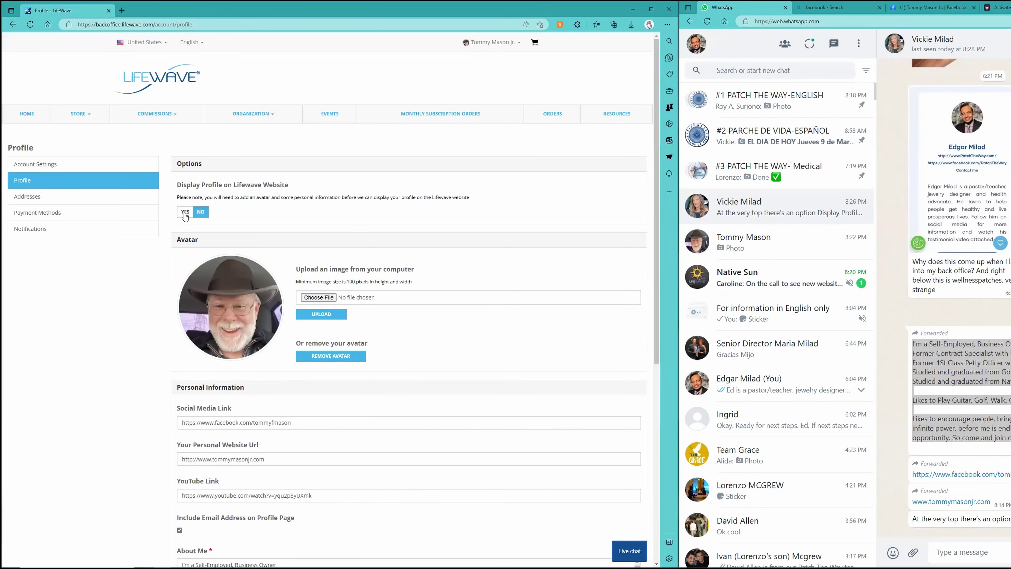
Maximize Edge, load your personal lifewave.com shop page in a new tab, then return to Profile.
{"action": "left_click", "coordinate": [649, 8]}
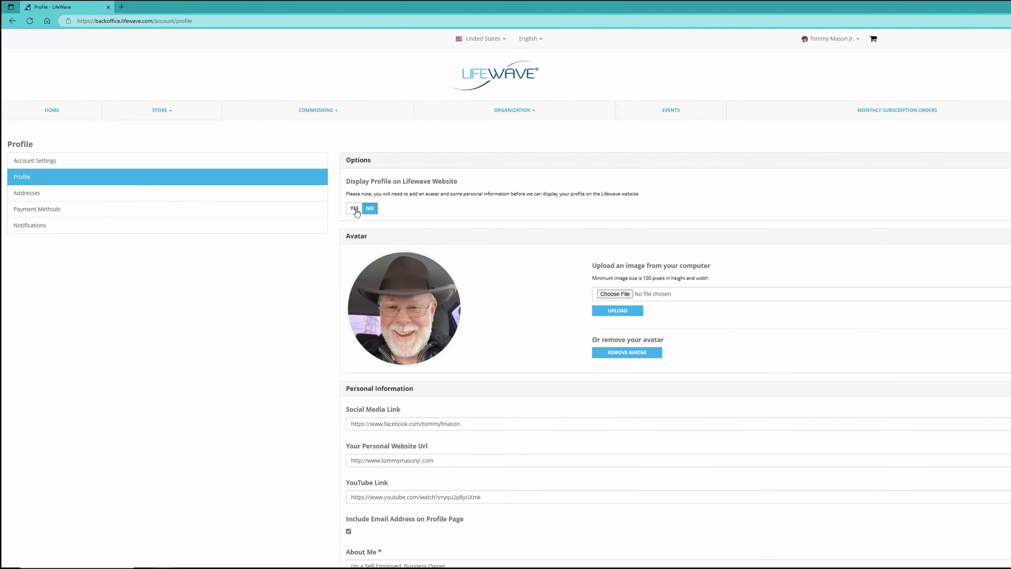
{"action": "left_click", "coordinate": [121, 7]}
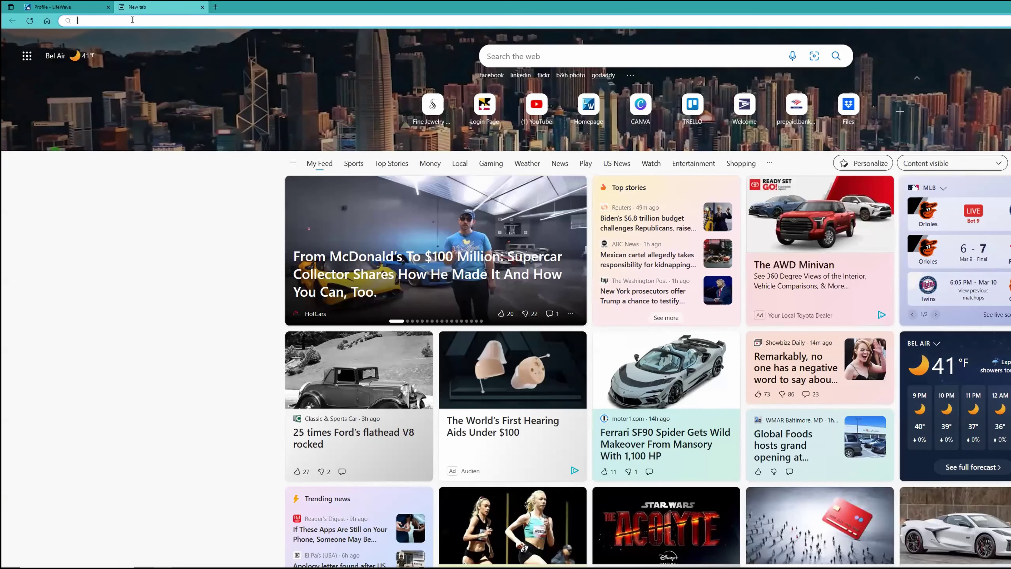
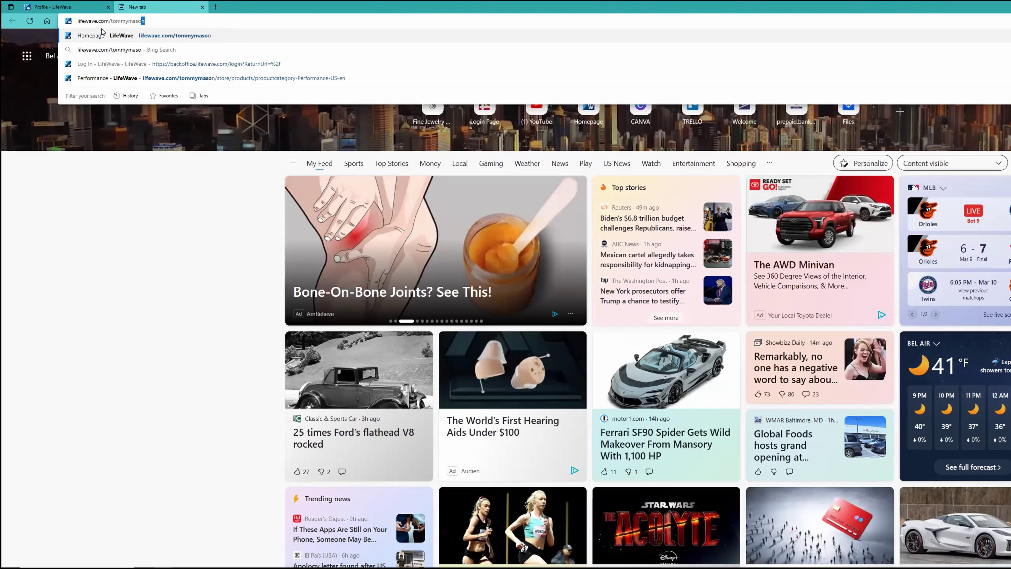
{"action": "key", "text": "Return"}
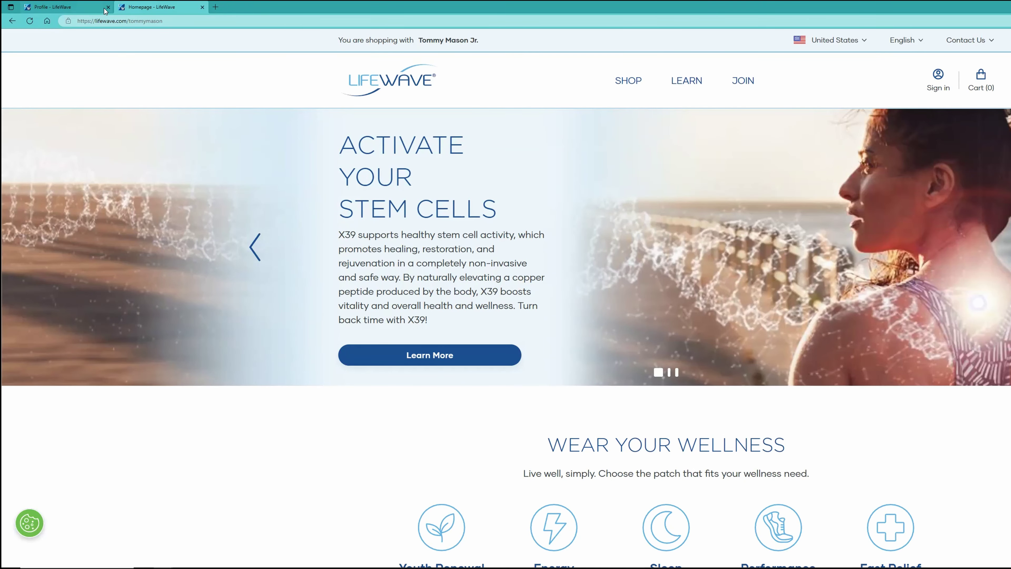
{"action": "left_click", "coordinate": [79, 7]}
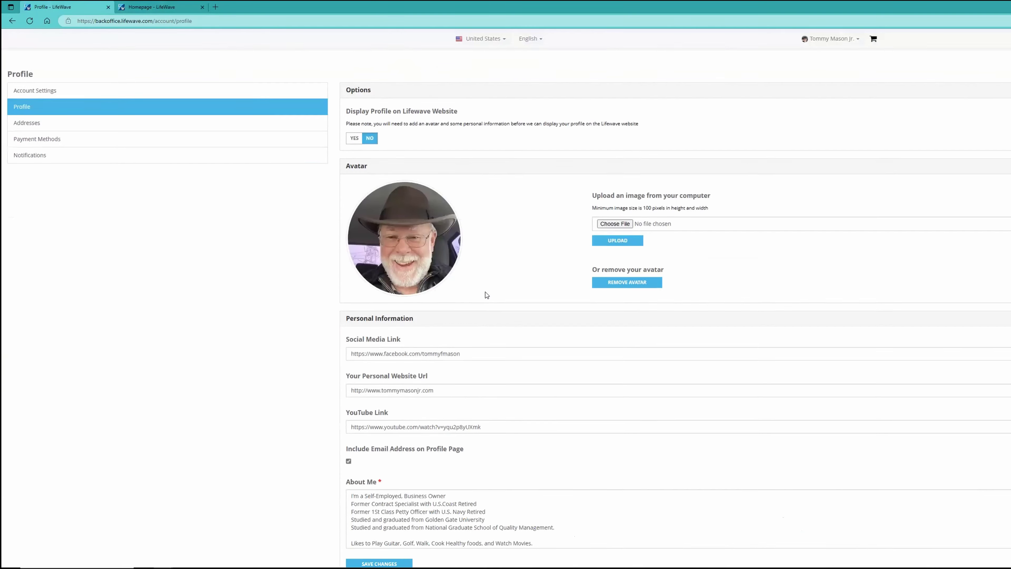
{"action": "scroll", "coordinate": [485, 294], "scroll_direction": "down", "scroll_amount": 3}
{"action": "scroll", "coordinate": [485, 293], "scroll_direction": "up", "scroll_amount": 1}
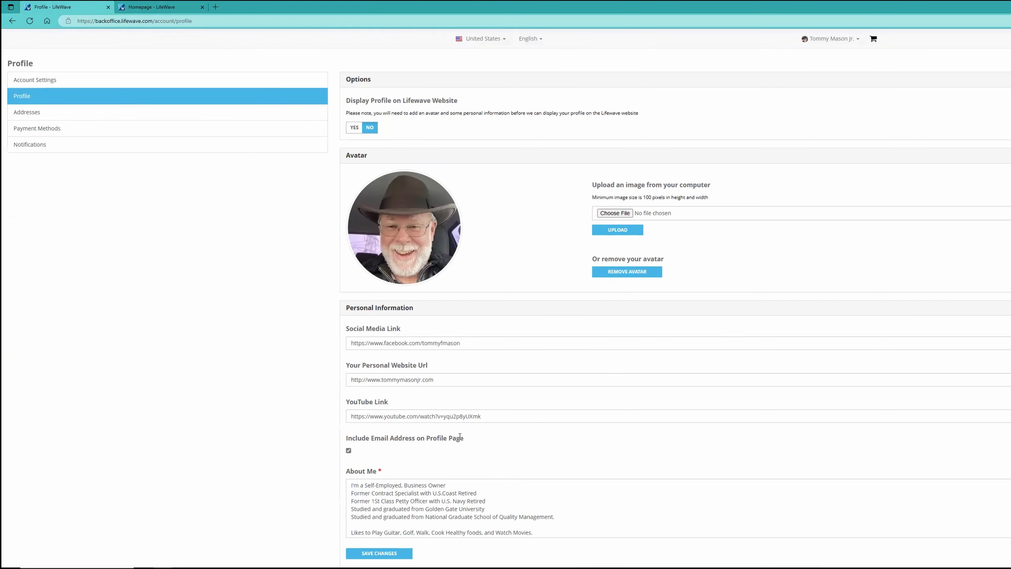
{"action": "left_click", "coordinate": [485, 487]}
{"action": "scroll", "coordinate": [485, 482], "scroll_direction": "down", "scroll_amount": 5}
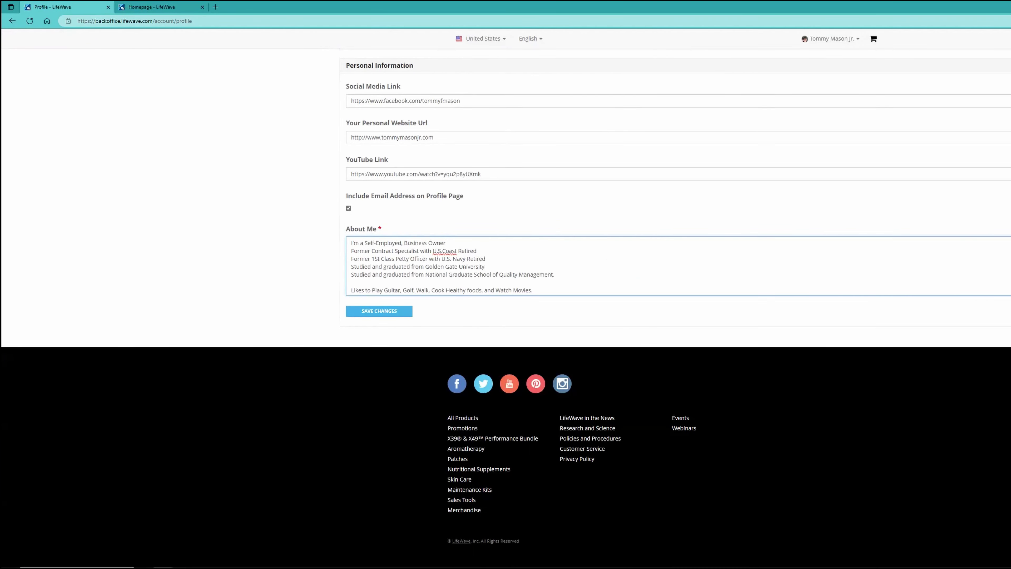
{"action": "scroll", "coordinate": [637, 265], "scroll_direction": "down", "scroll_amount": 2}
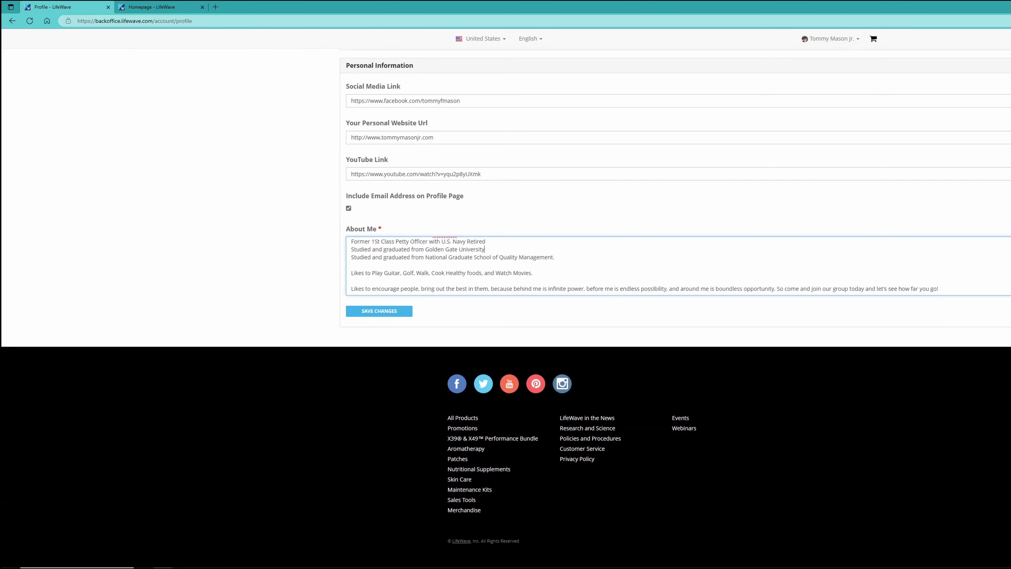
{"action": "scroll", "coordinate": [637, 265], "scroll_direction": "up", "scroll_amount": 2}
{"action": "scroll", "coordinate": [625, 206], "scroll_direction": "up", "scroll_amount": 6}
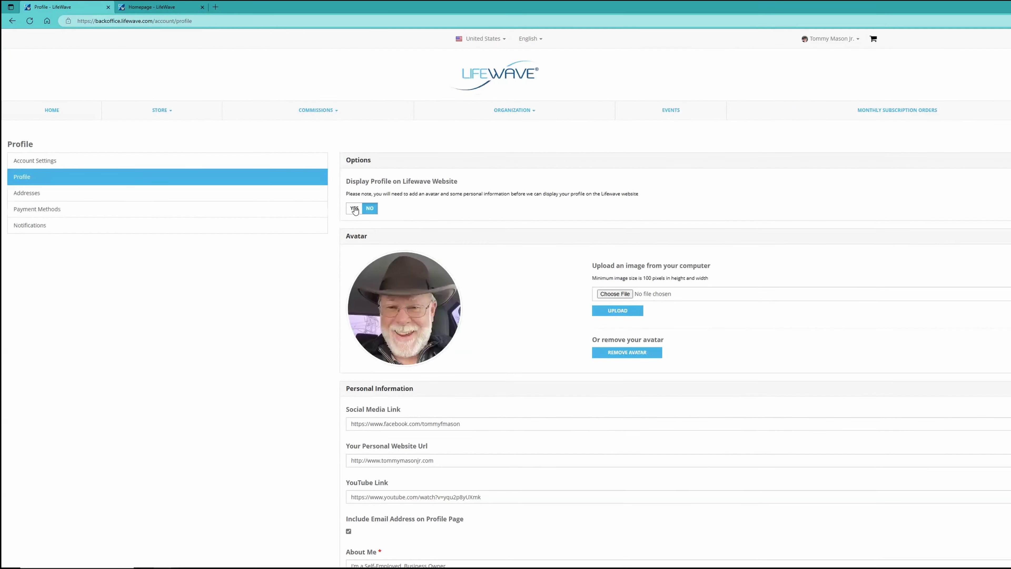
{"action": "scroll", "coordinate": [555, 436], "scroll_direction": "down", "scroll_amount": 5}
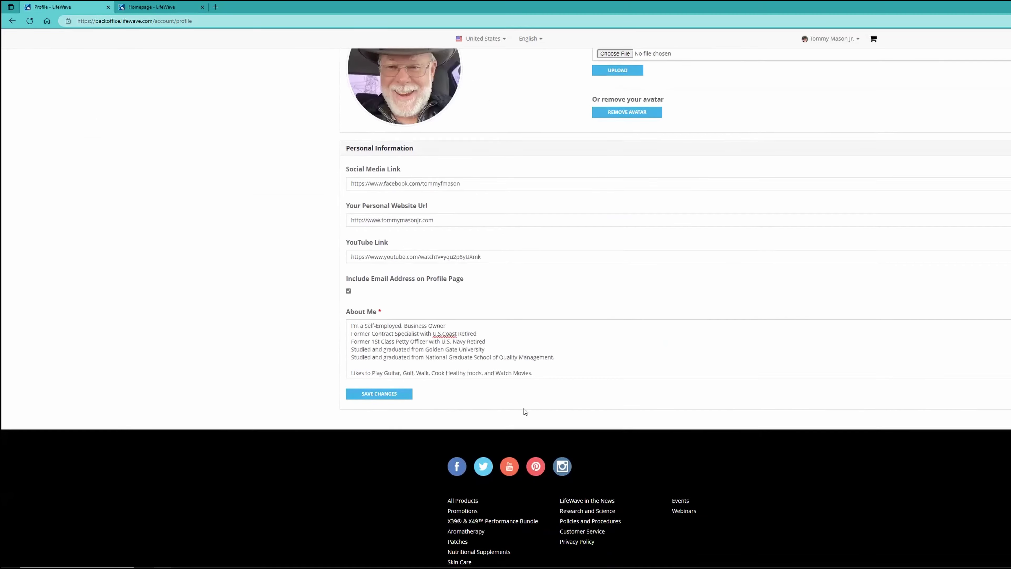
Save the About Me profile changes and set Display Profile on Lifewave Website to Yes.
{"action": "left_click", "coordinate": [440, 331]}
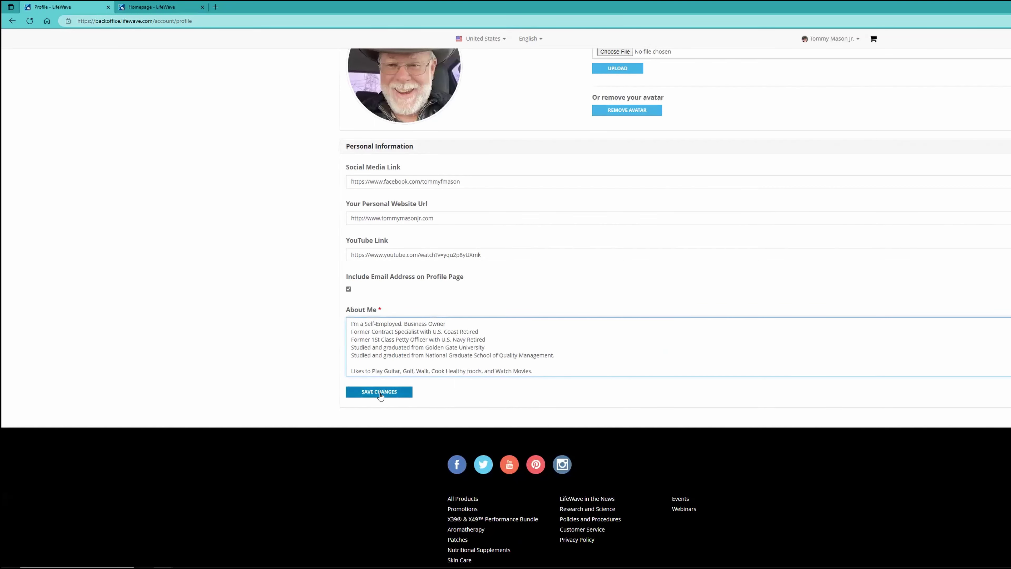
{"action": "left_click", "coordinate": [371, 392]}
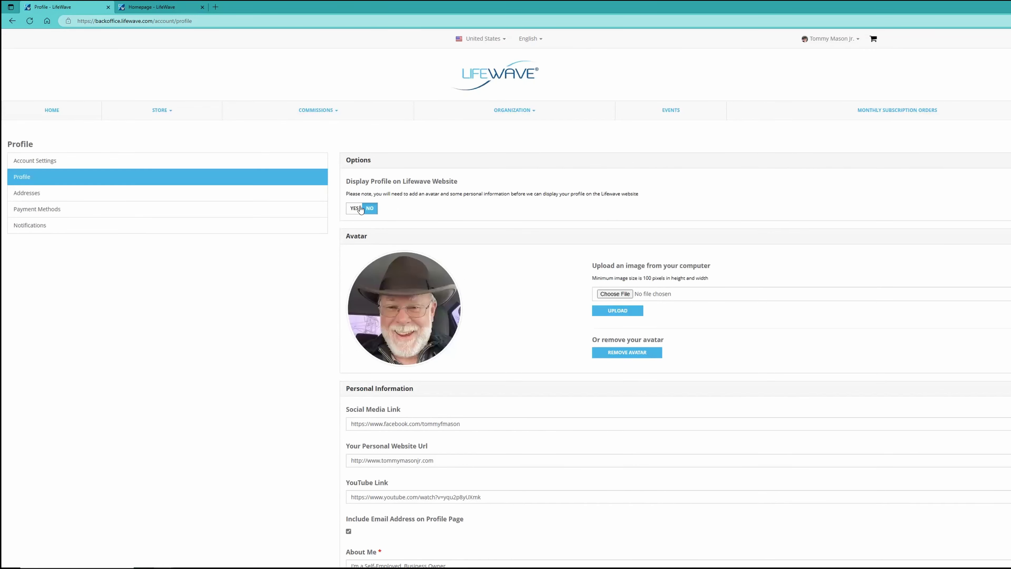
{"action": "left_click", "coordinate": [355, 208]}
Reload the personal shop homepage several times via the logo, then replace its tab with a fresh new tab.
{"action": "left_click", "coordinate": [154, 7]}
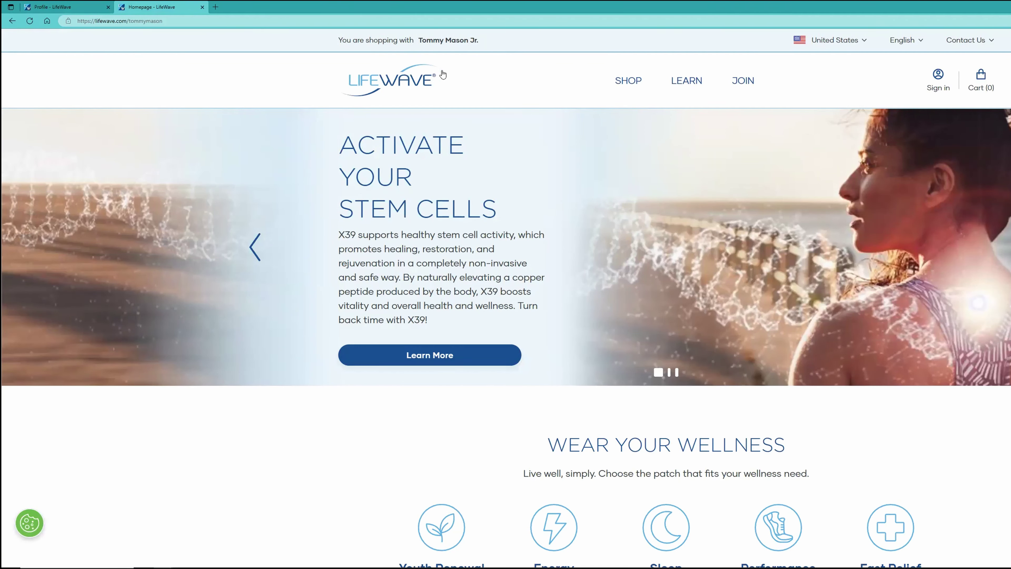
{"action": "left_click", "coordinate": [409, 81]}
{"action": "left_click", "coordinate": [418, 83]}
{"action": "left_click", "coordinate": [412, 83]}
{"action": "left_click", "coordinate": [407, 82]}
{"action": "left_click", "coordinate": [202, 7]}
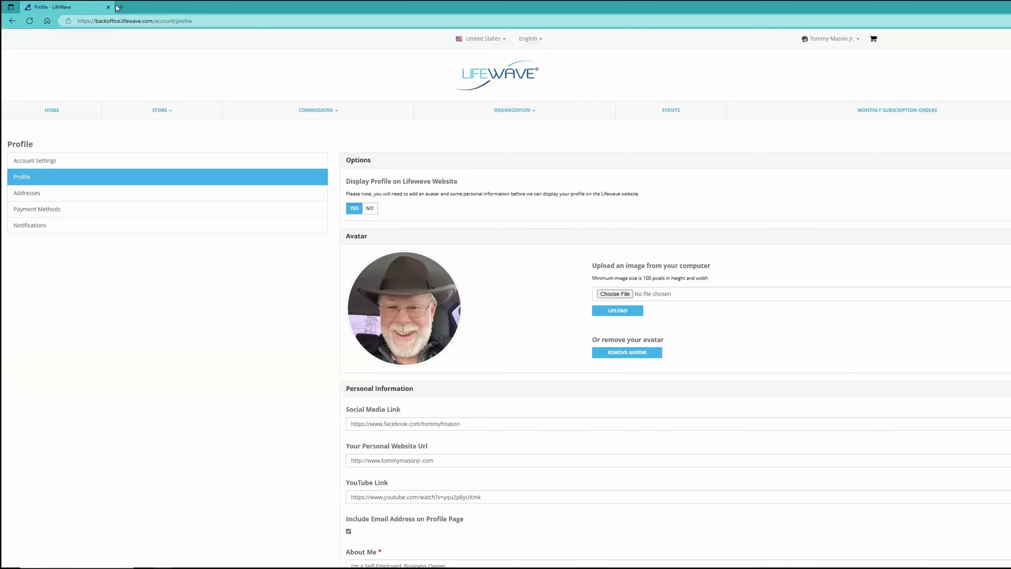
{"action": "left_click", "coordinate": [122, 7]}
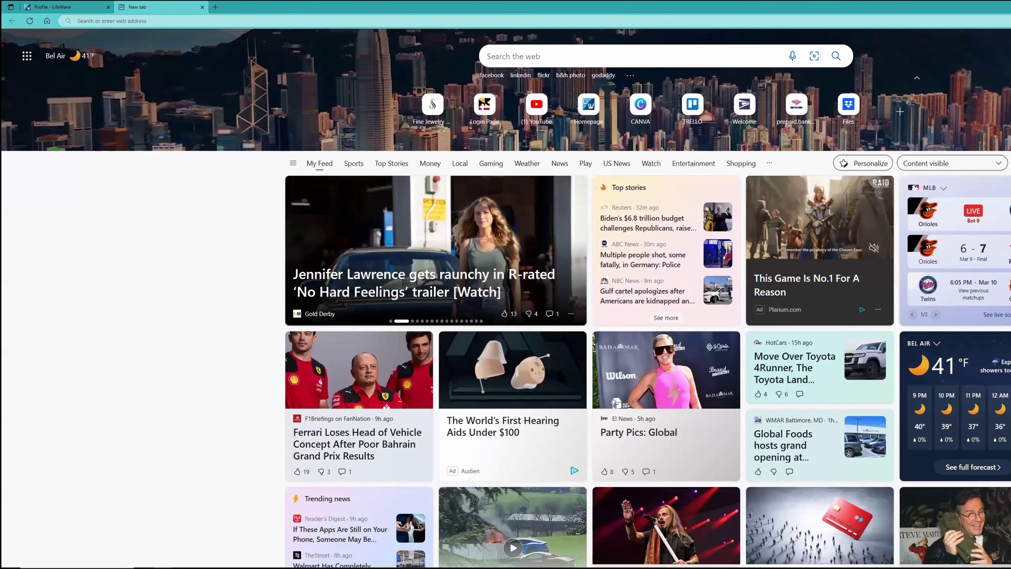
Load the sample shop's lifewave.com page, then switch the address to your own shop and reload it.
{"action": "key", "text": "Return"}
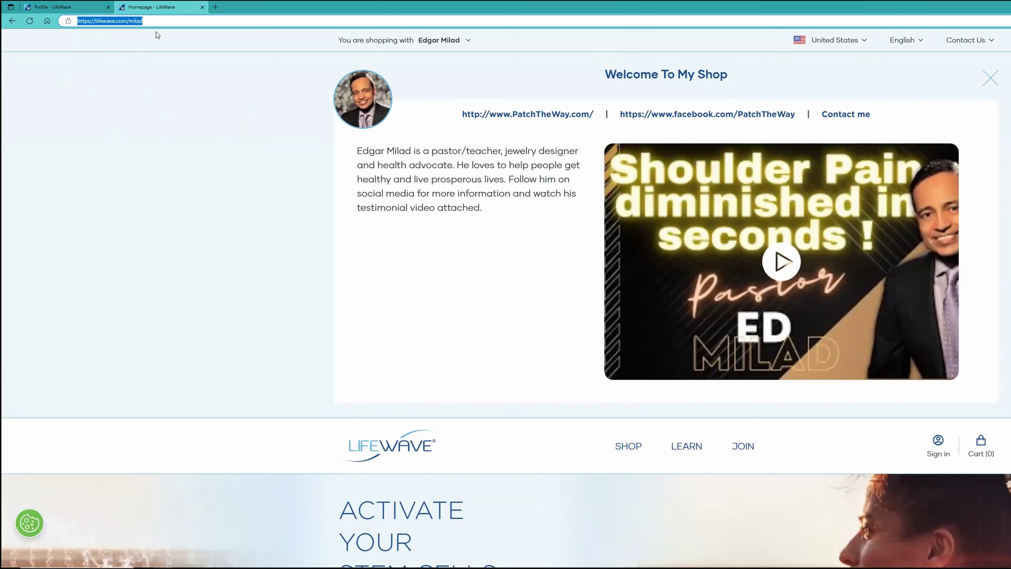
{"action": "left_click", "coordinate": [157, 22]}
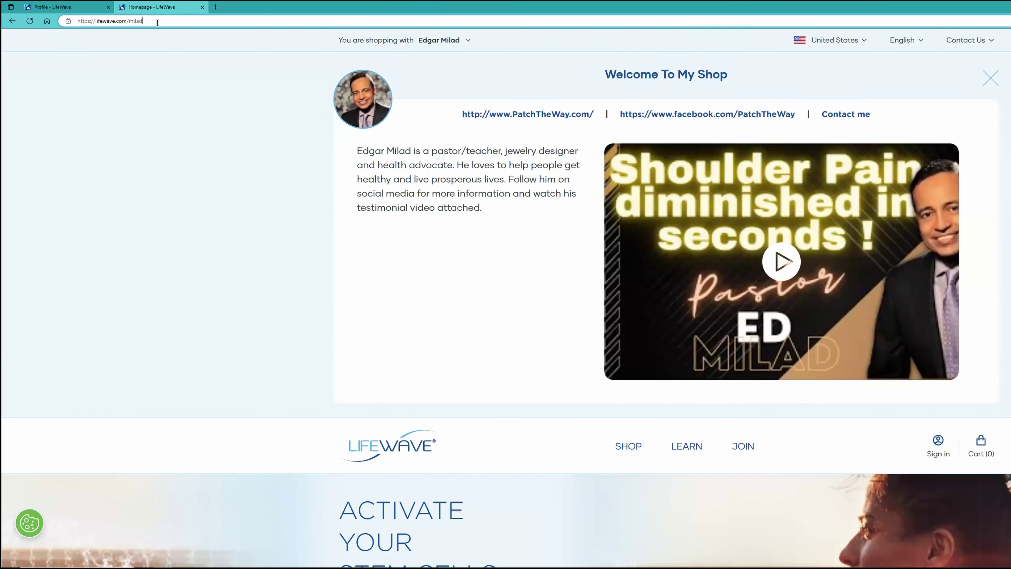
{"action": "key", "text": "BackSpace"}
{"action": "key", "text": "BackSpace"}
{"action": "key", "text": "BackSpace"}
{"action": "key", "text": "BackSpace"}
{"action": "key", "text": "BackSpace"}
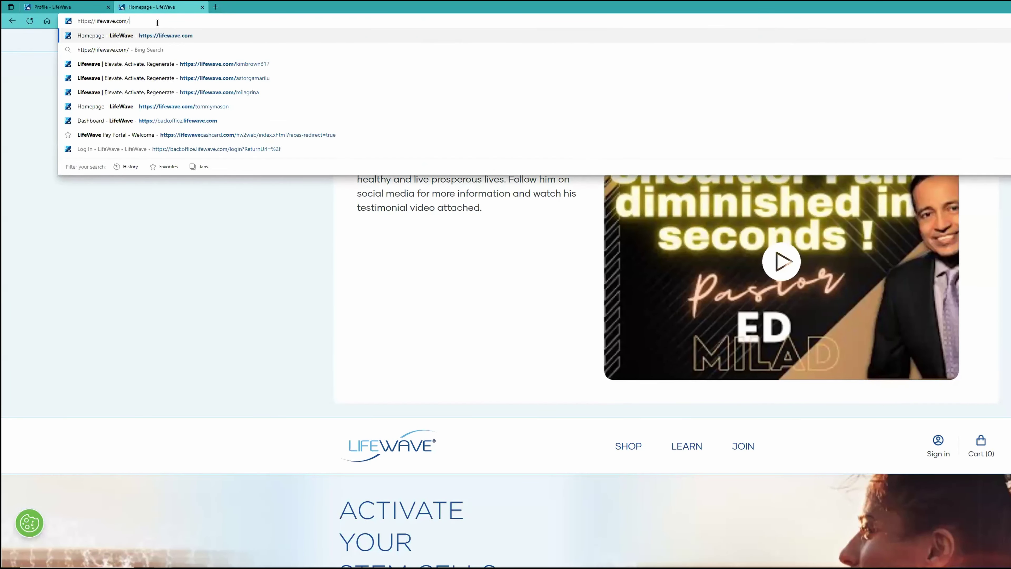
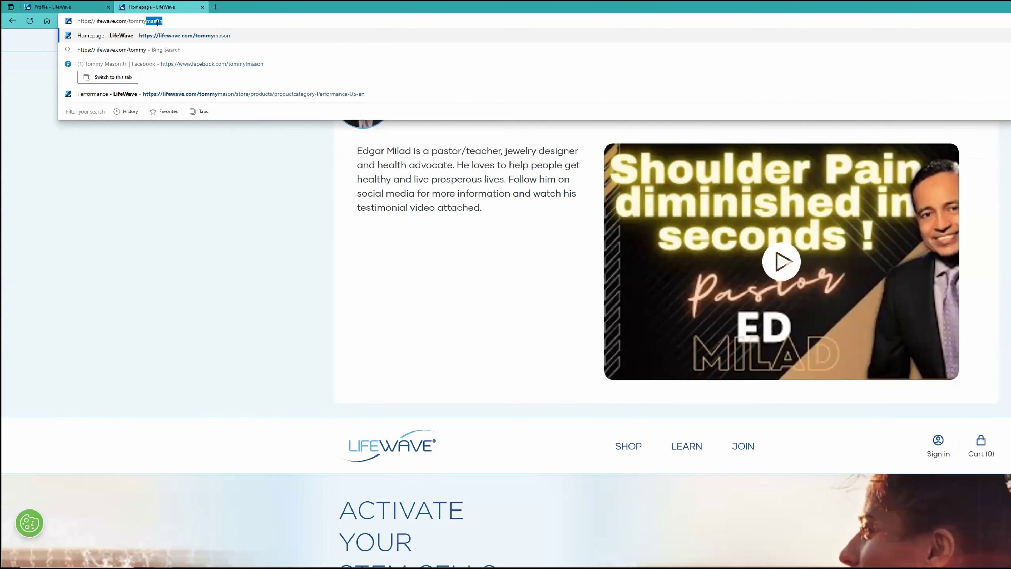
{"action": "key", "text": "Return"}
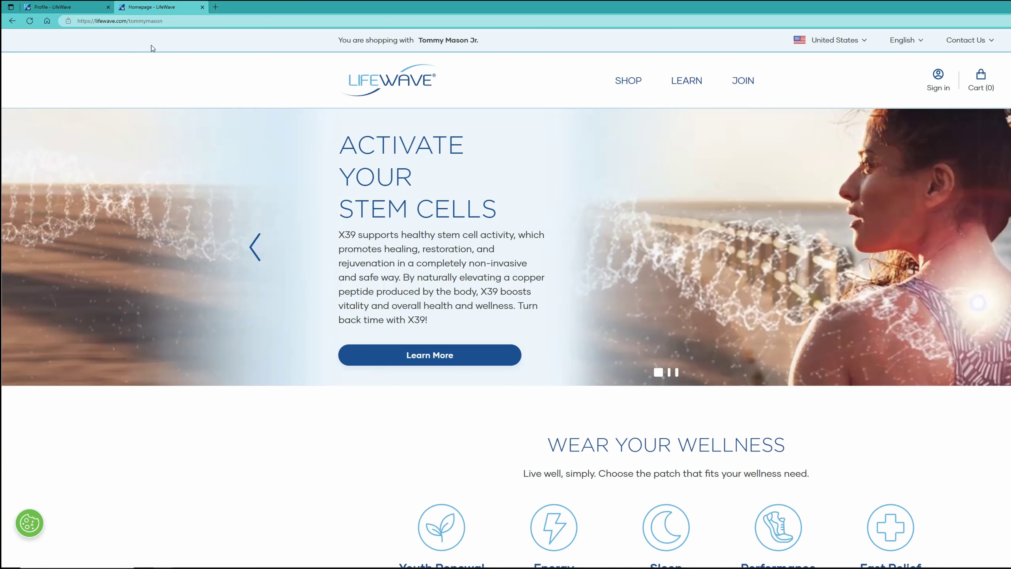
{"action": "left_click", "coordinate": [30, 21]}
Change the address to the sample shop's page and toggle its Welcome To My Shop panel closed and open.
{"action": "left_click", "coordinate": [180, 20]}
{"action": "double_click", "coordinate": [181, 20]}
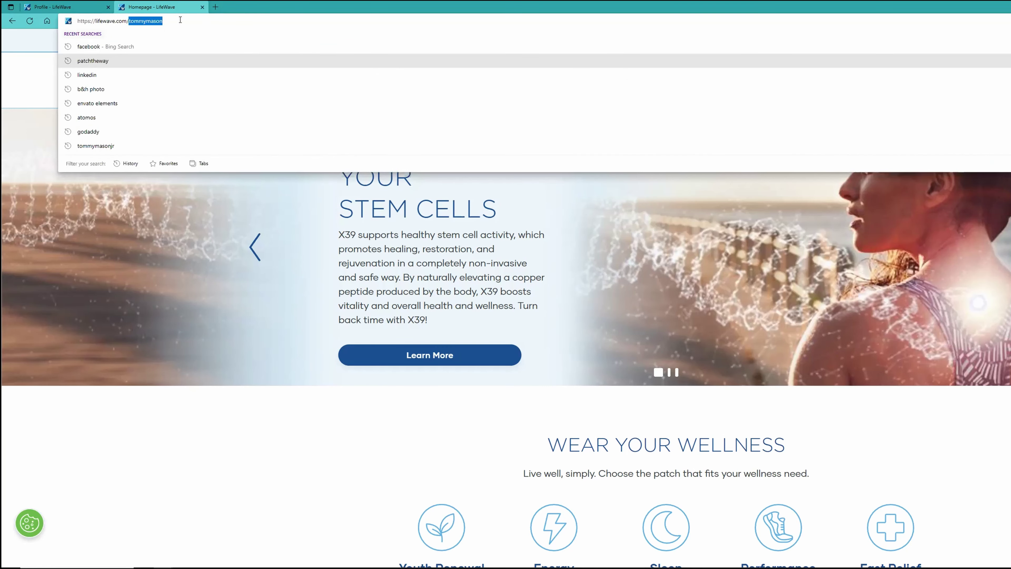
{"action": "type", "text": "milad"}
{"action": "key", "text": "Return"}
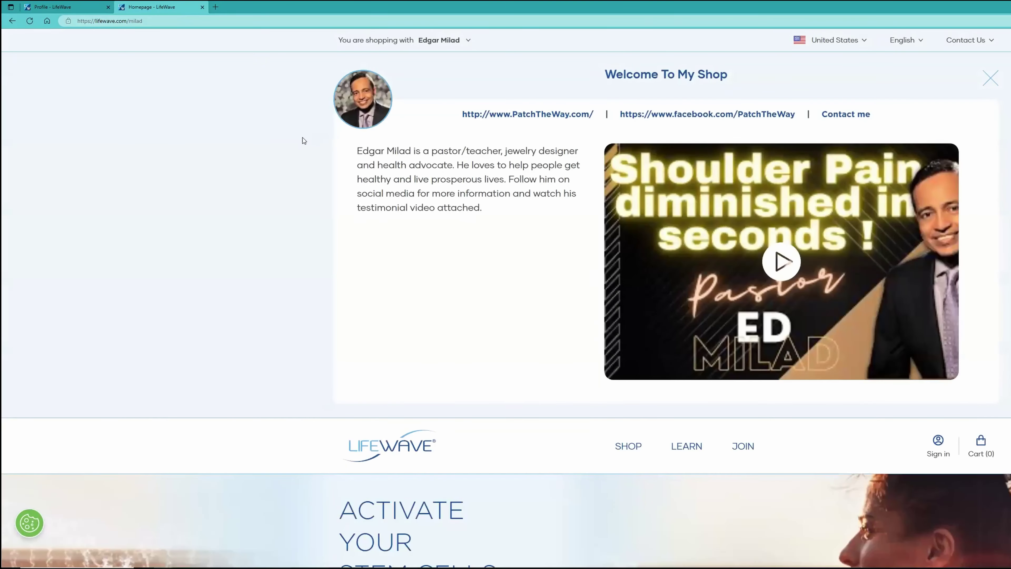
{"action": "left_click", "coordinate": [467, 41]}
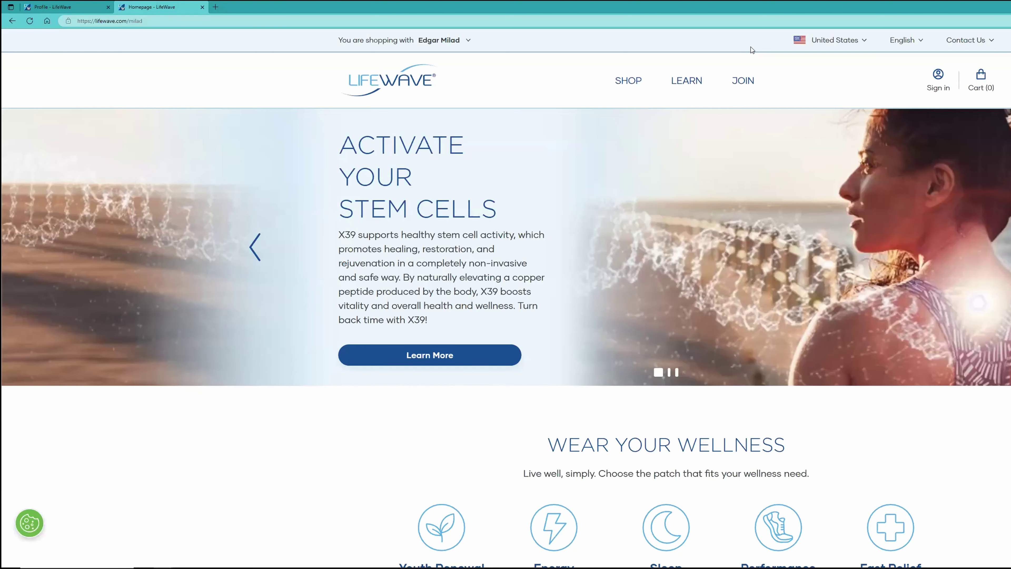
{"action": "left_click", "coordinate": [469, 41]}
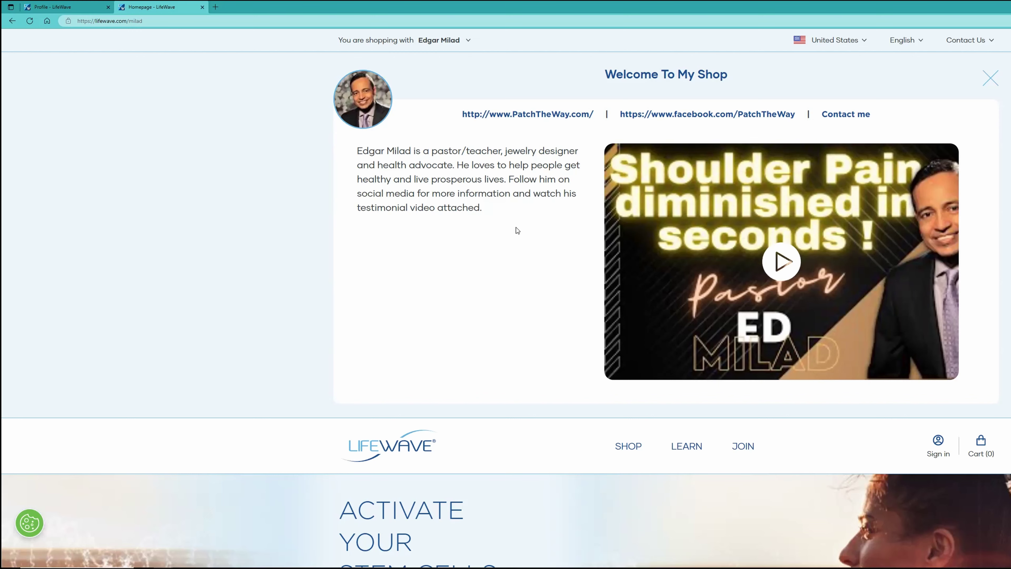
Play and pause the sample shop's testimonial video, close the viewer, and collapse the Welcome panel.
{"action": "left_click", "coordinate": [786, 263]}
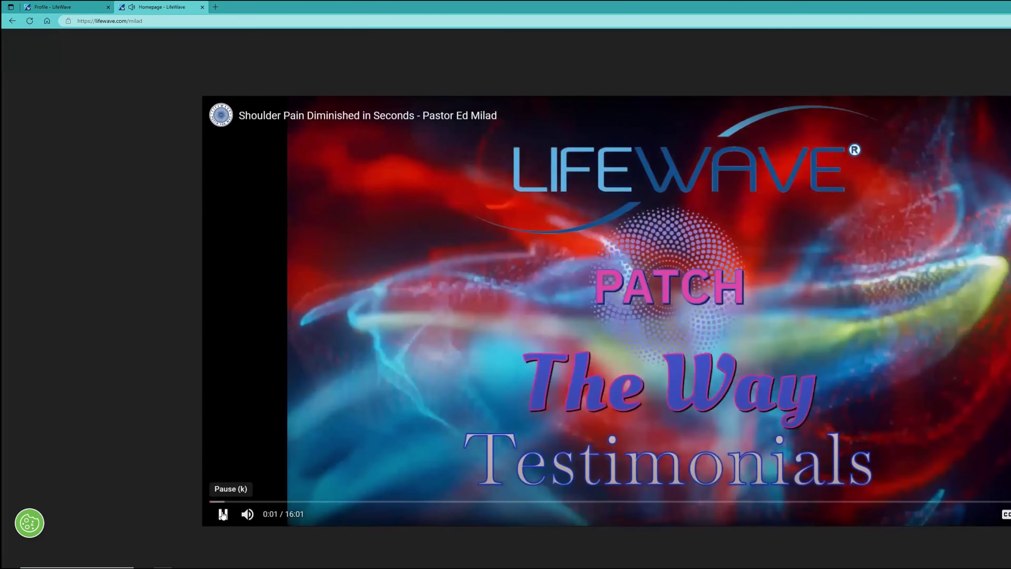
{"action": "left_click", "coordinate": [222, 513]}
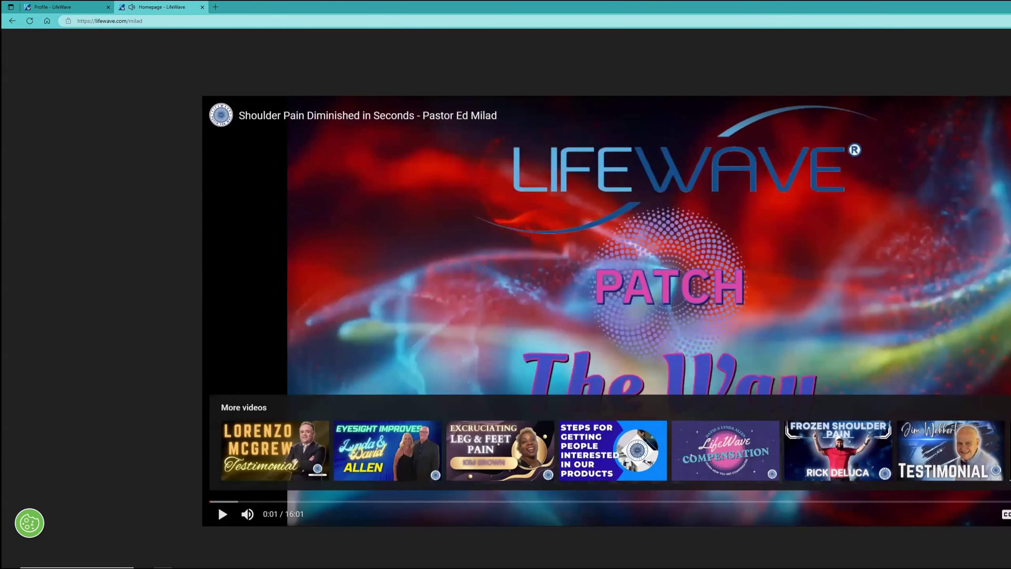
{"action": "key", "text": "Escape"}
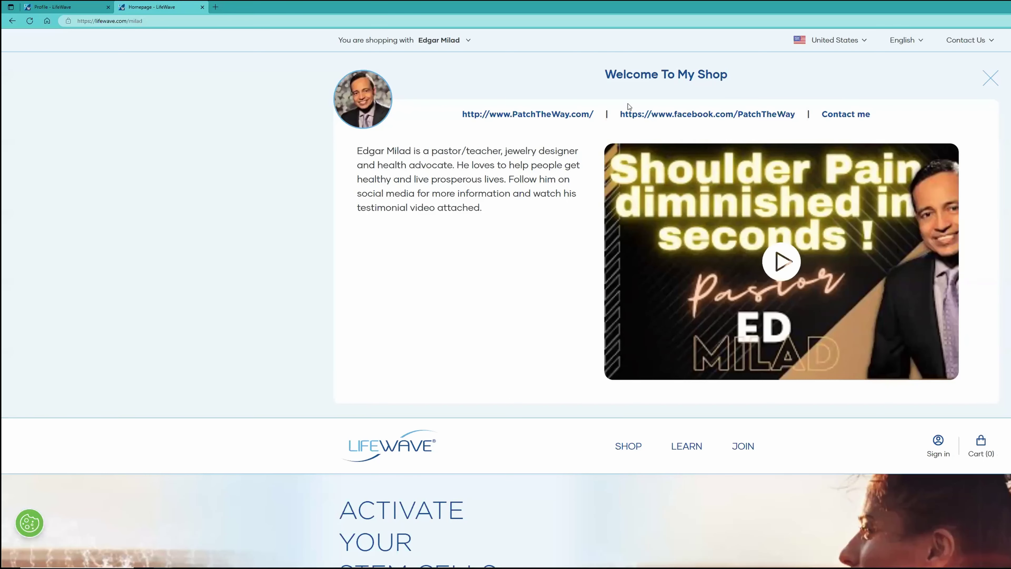
{"action": "left_click", "coordinate": [990, 78]}
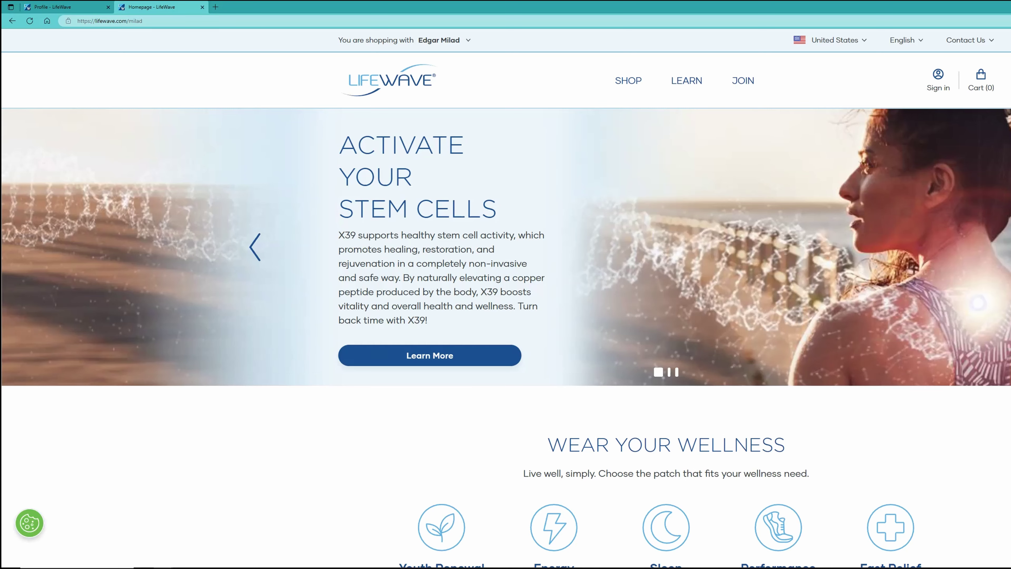
Change the address back to your own shop page via the suggestion and reload it.
{"action": "left_click", "coordinate": [156, 20]}
{"action": "left_click", "coordinate": [155, 21]}
{"action": "key", "text": "BackSpace"}
{"action": "key", "text": "BackSpace"}
{"action": "key", "text": "BackSpace"}
{"action": "key", "text": "BackSpace"}
{"action": "key", "text": "BackSpace"}
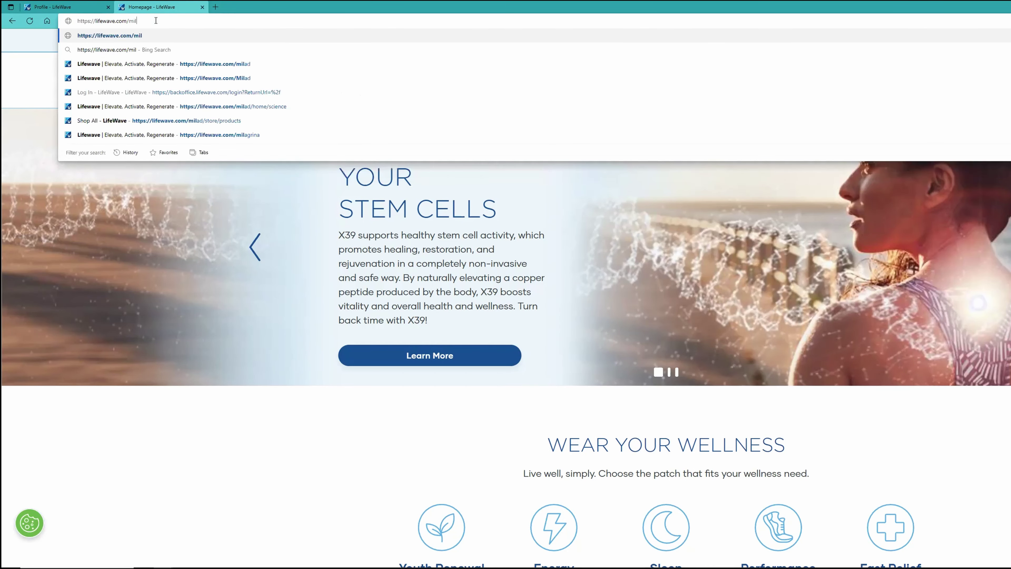
{"action": "type", "text": "tomm"}
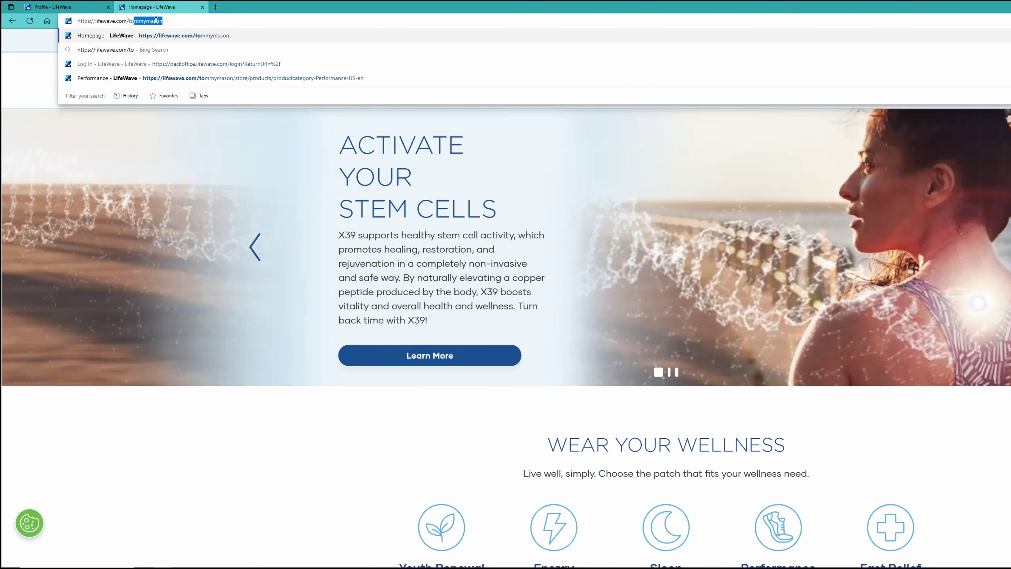
{"action": "left_click", "coordinate": [207, 40]}
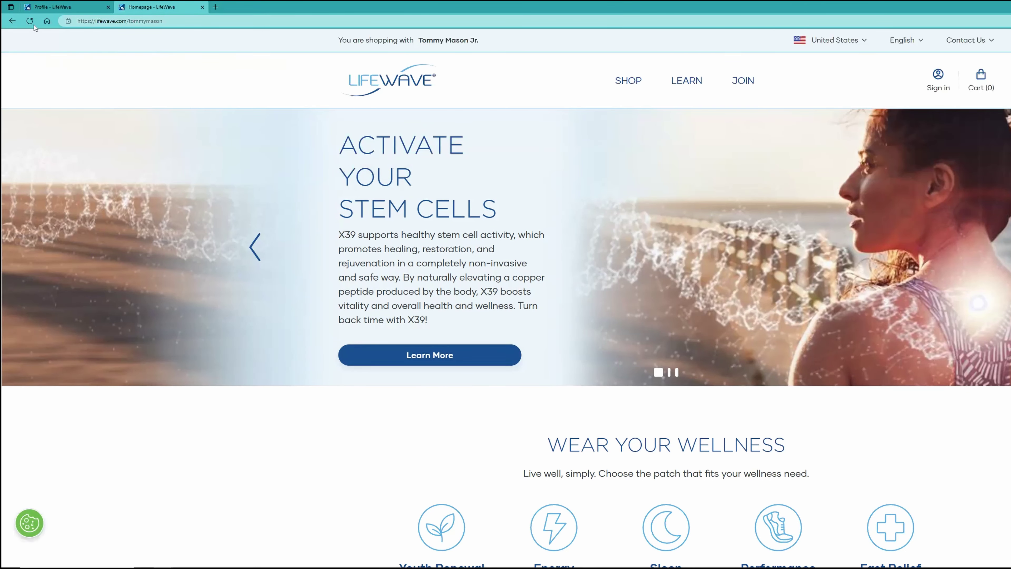
{"action": "left_click", "coordinate": [30, 20]}
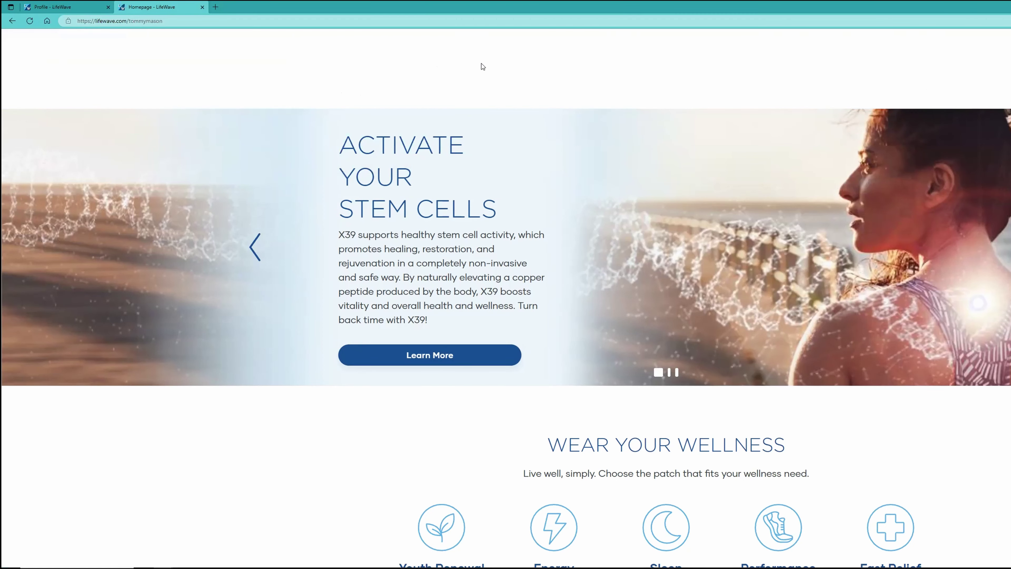